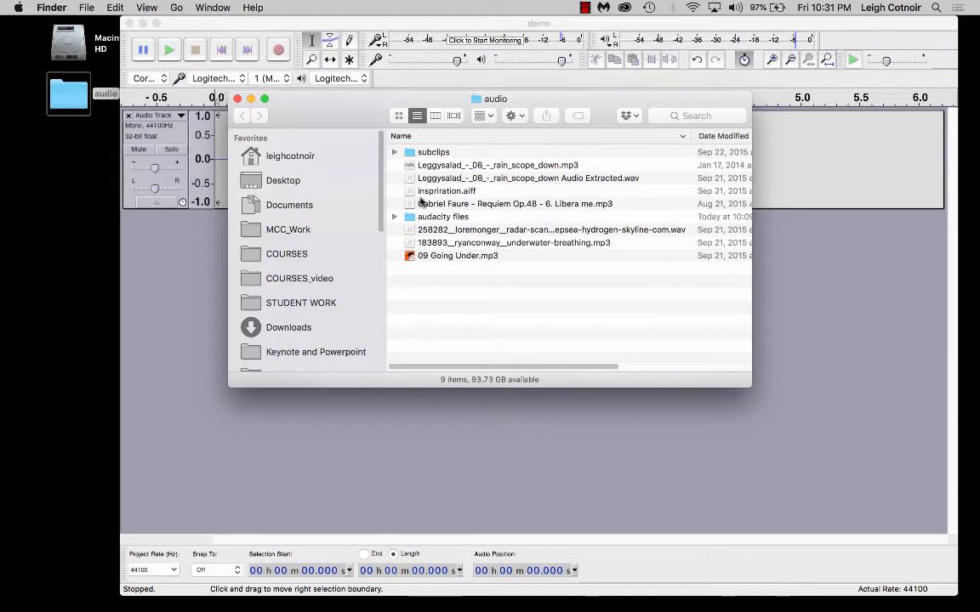
Preview 09 Going Under.mp3, the underwater-breathing MP3 and the radar-scanner WAV in the audio folder, then clear the selection.
left_click(416, 256)
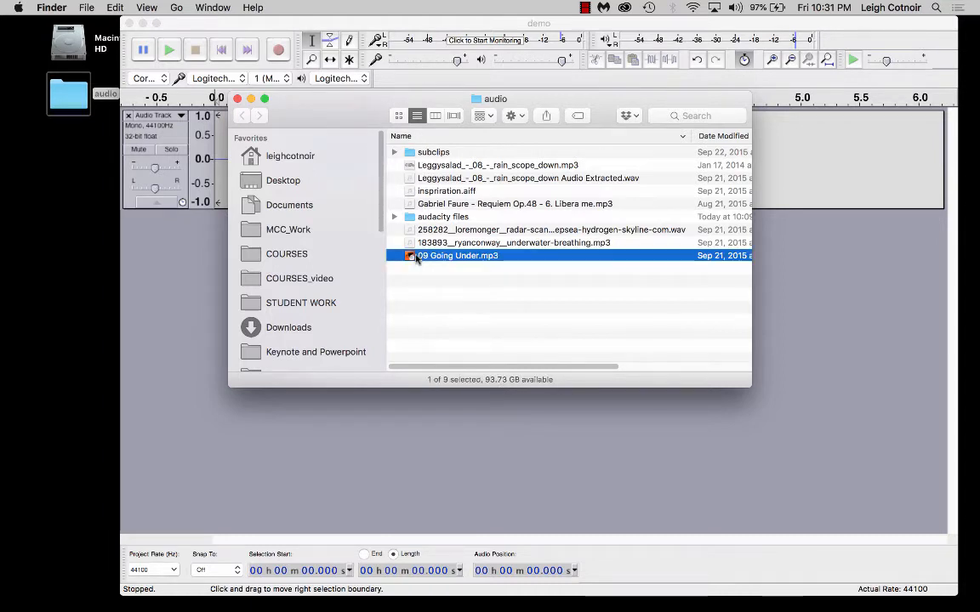
key("space")
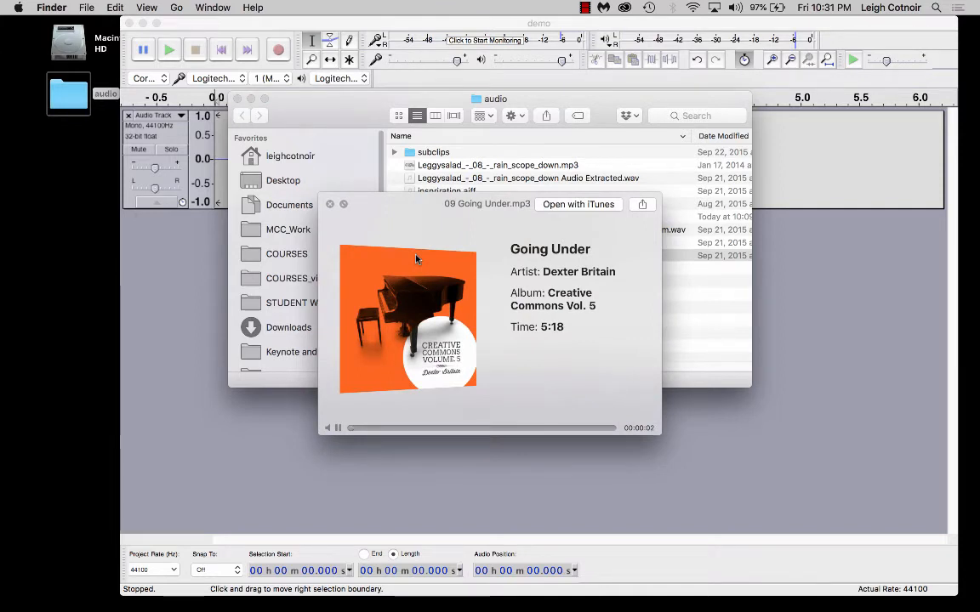
key("space")
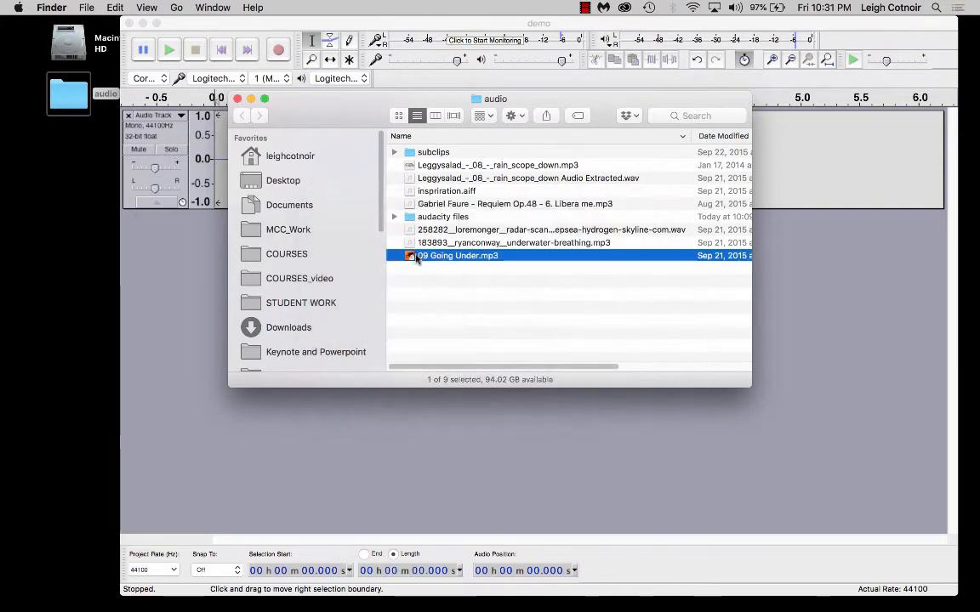
left_click(420, 244)
key("space")
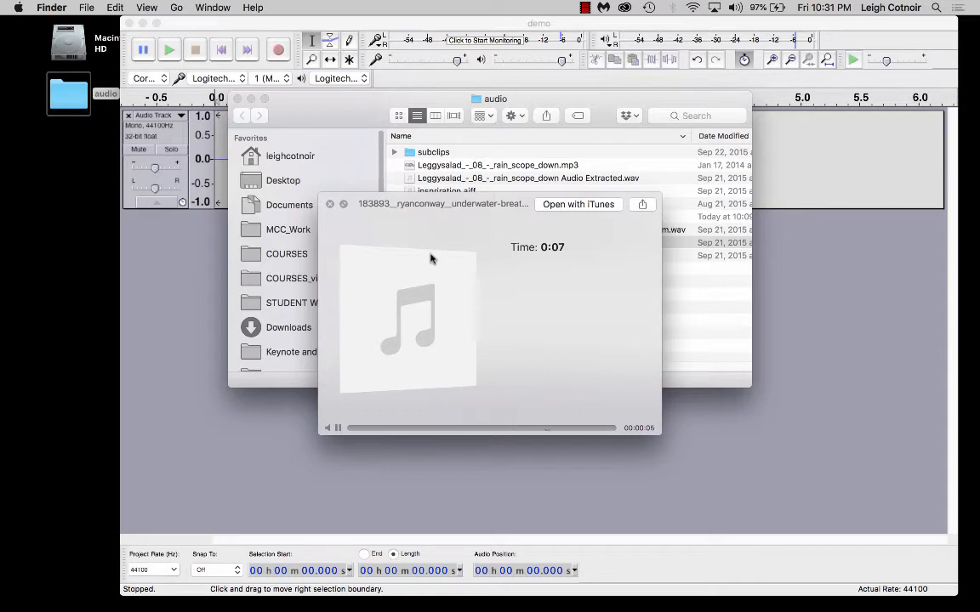
key("space")
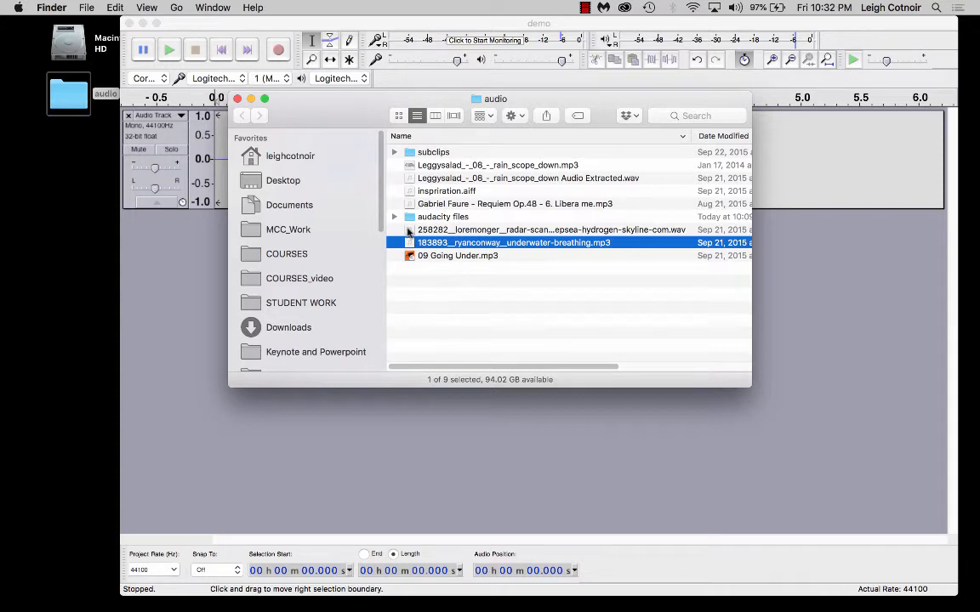
left_click(409, 231)
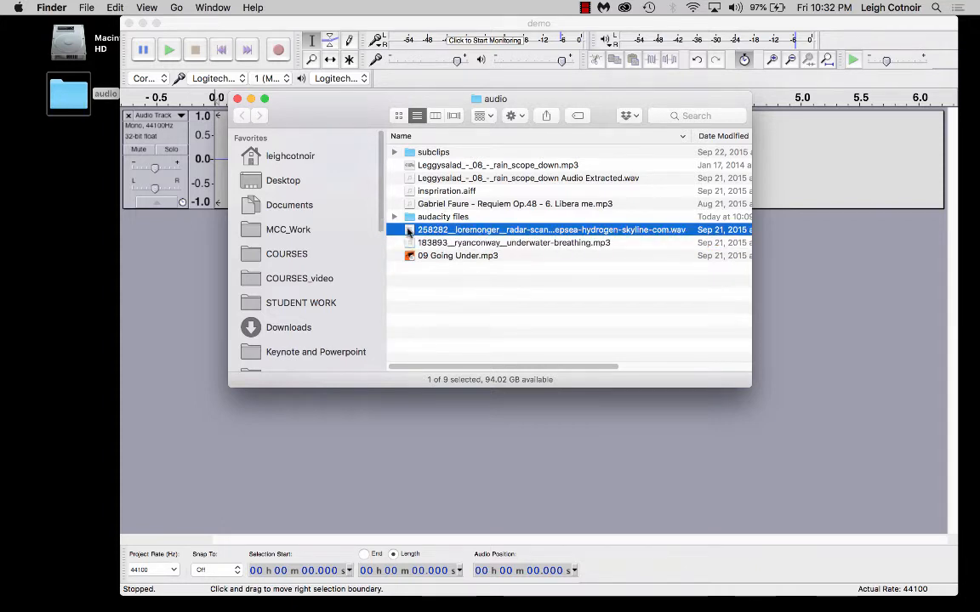
key("space")
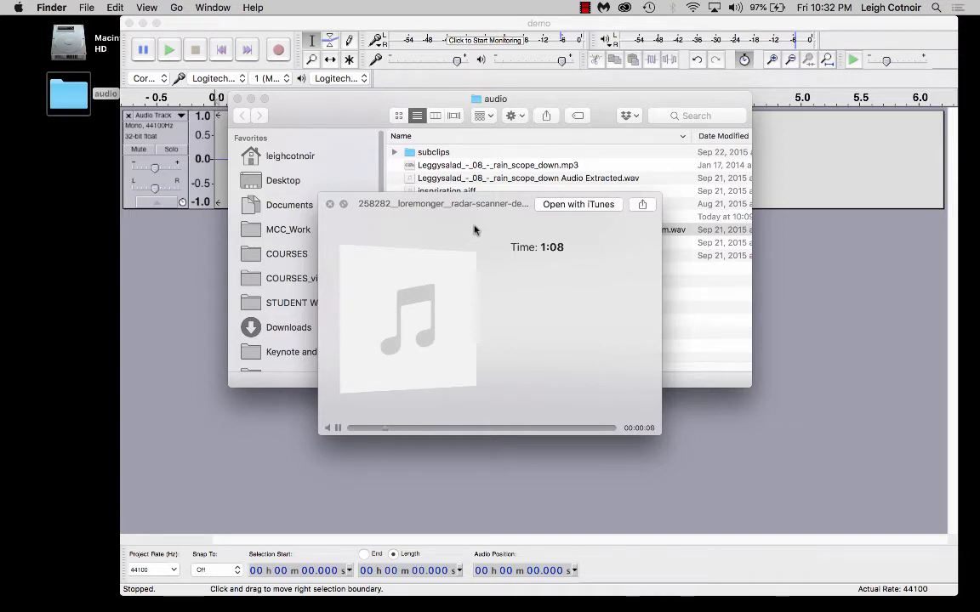
key("space")
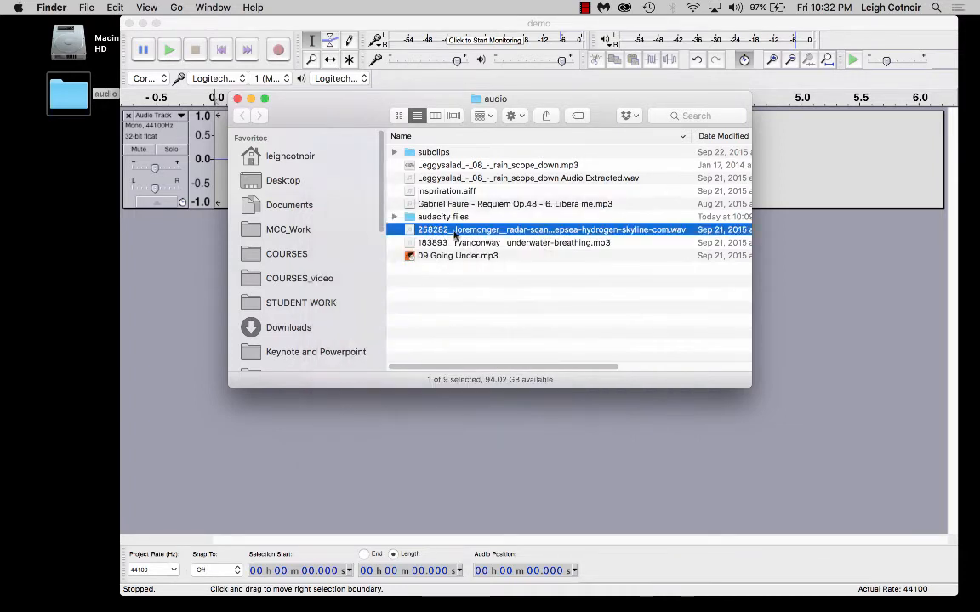
left_click(459, 278)
Switch to Google Chrome and open the home page of the "learn." digital art, design and communication education site.
mouse_move(25, 200)
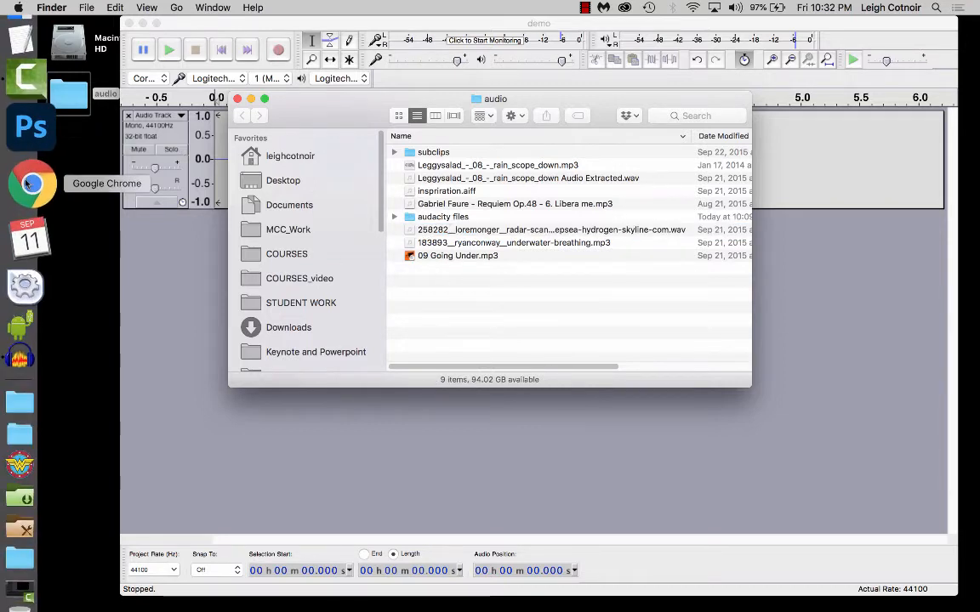
left_click(26, 183)
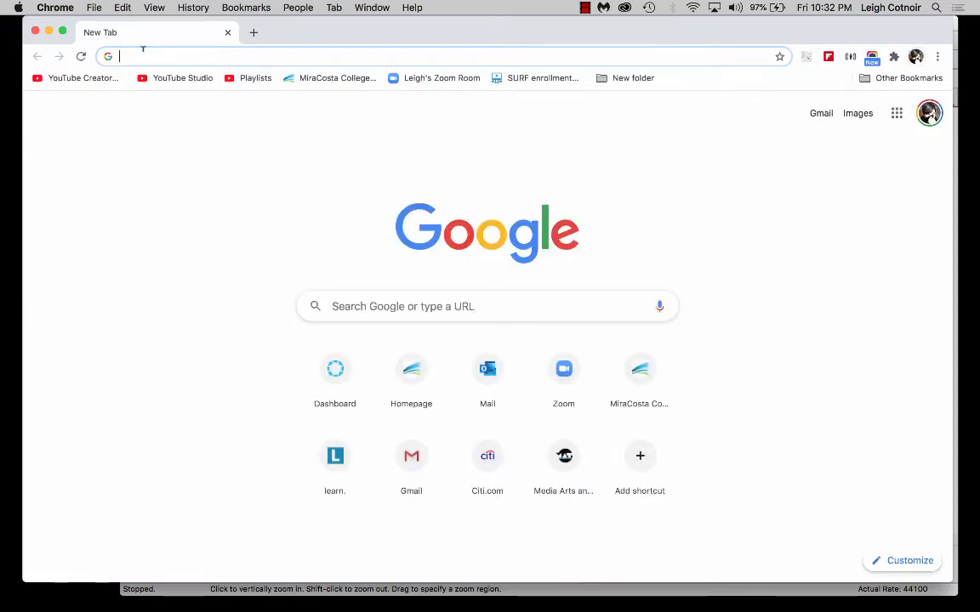
type("learn.l")
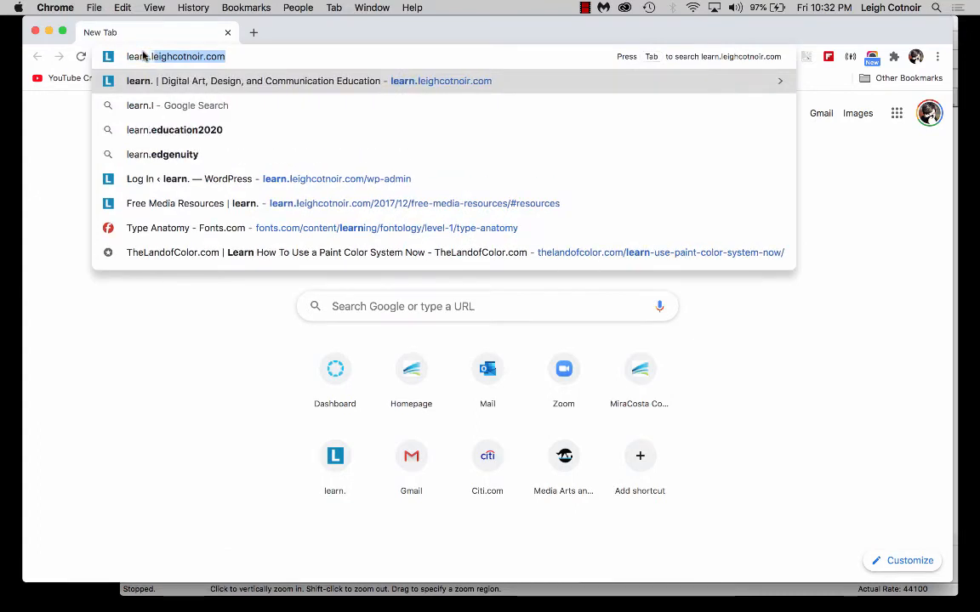
key("Return")
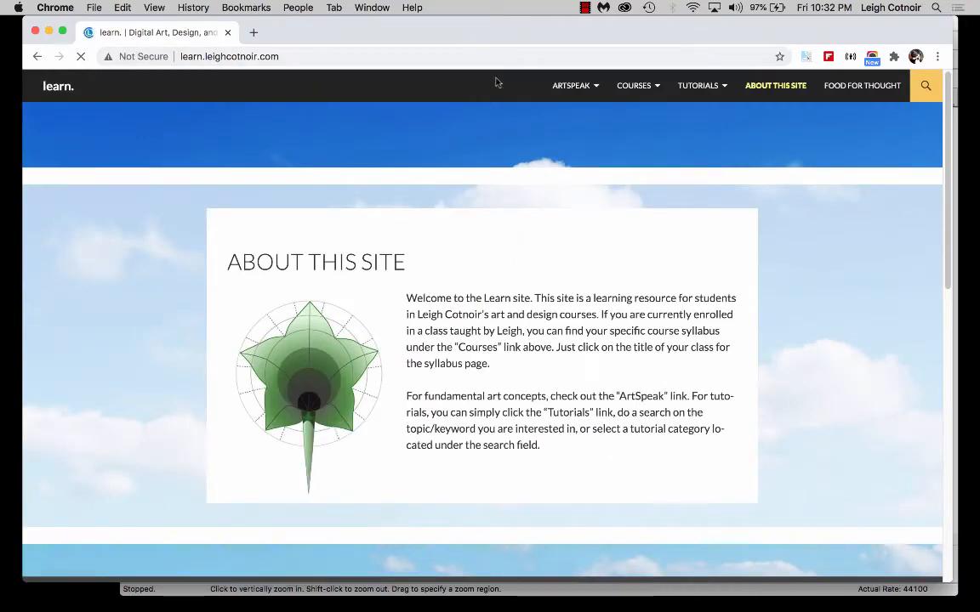
Open the Free Media Resources page listed under the MAT-120 syllabus course.
mouse_move(633, 84)
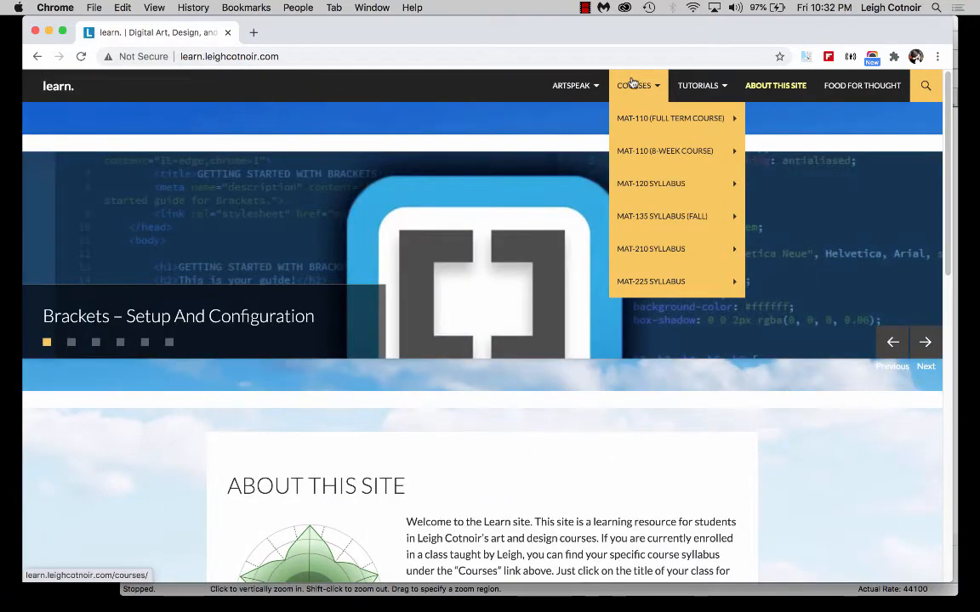
mouse_move(642, 185)
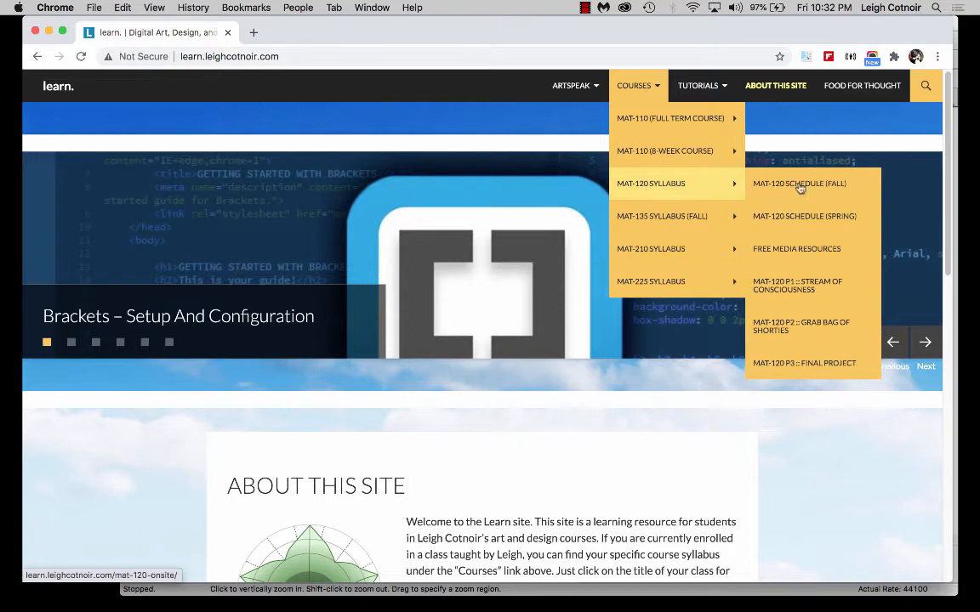
left_click(801, 253)
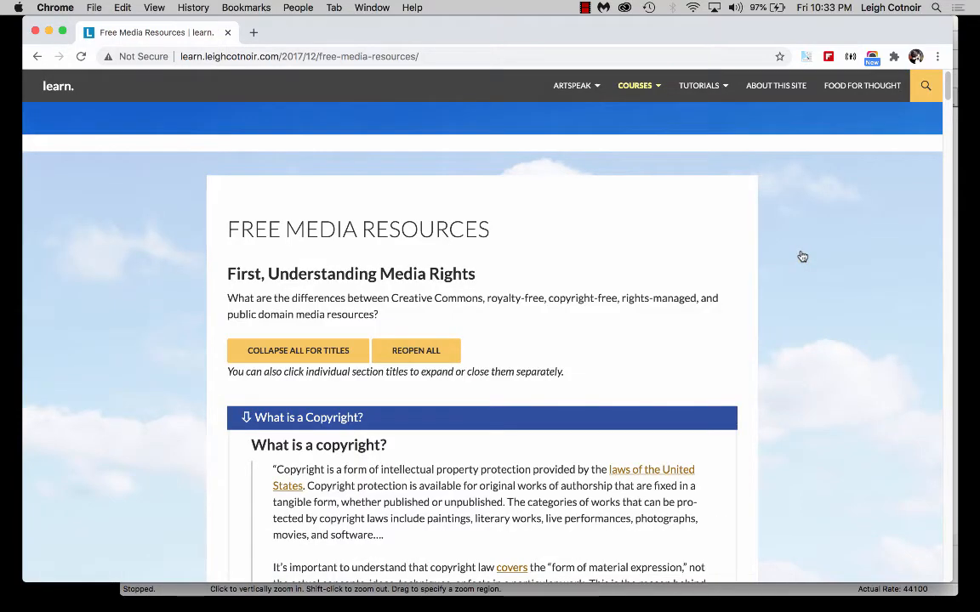
Collapse all sections of the page to their titles and expand the Free Audio Resources section to view its list.
scroll(505, 277, "down", 2)
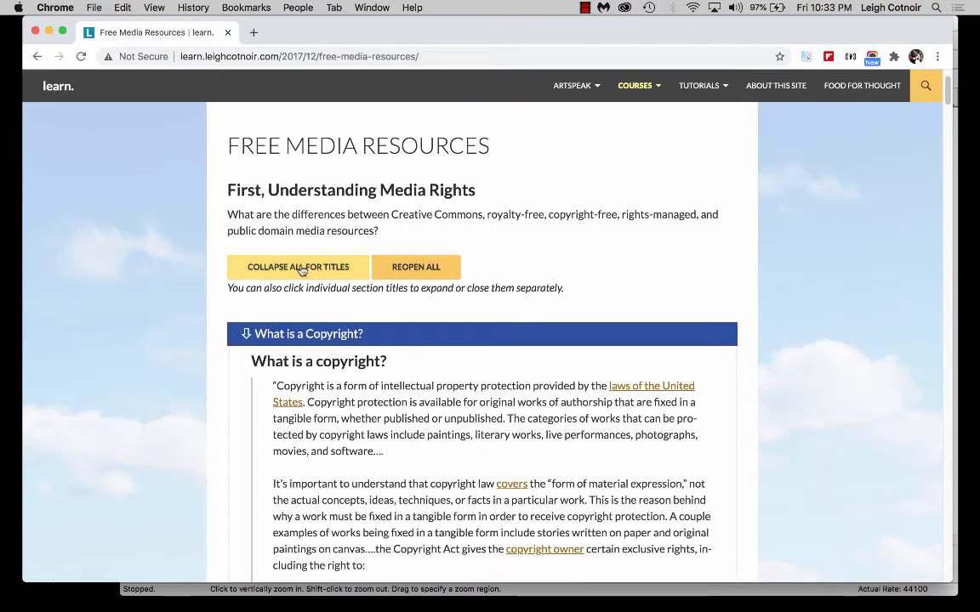
left_click(302, 269)
scroll(331, 319, "down", 5)
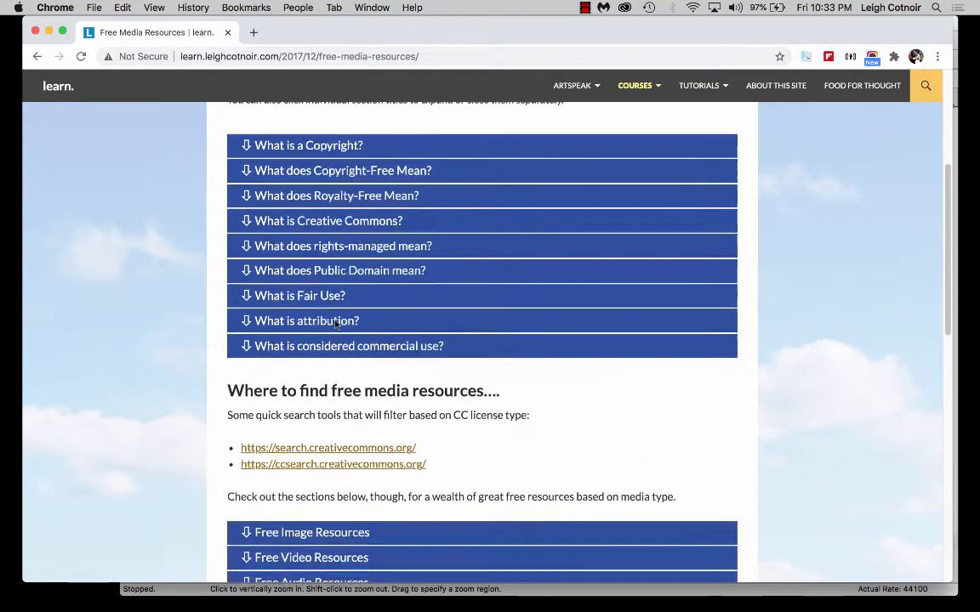
scroll(336, 324, "down", 5)
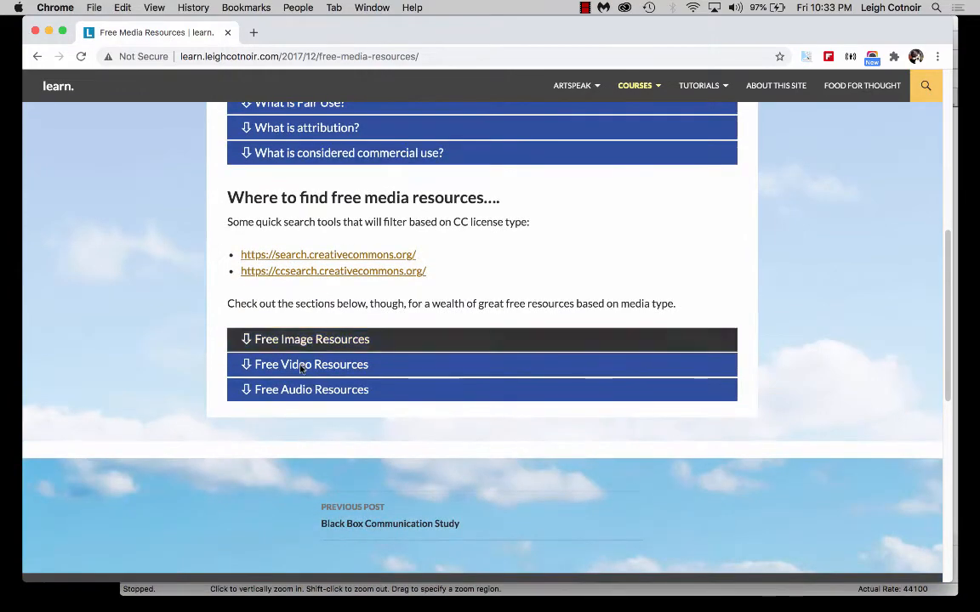
left_click(299, 389)
scroll(299, 391, "down", 3)
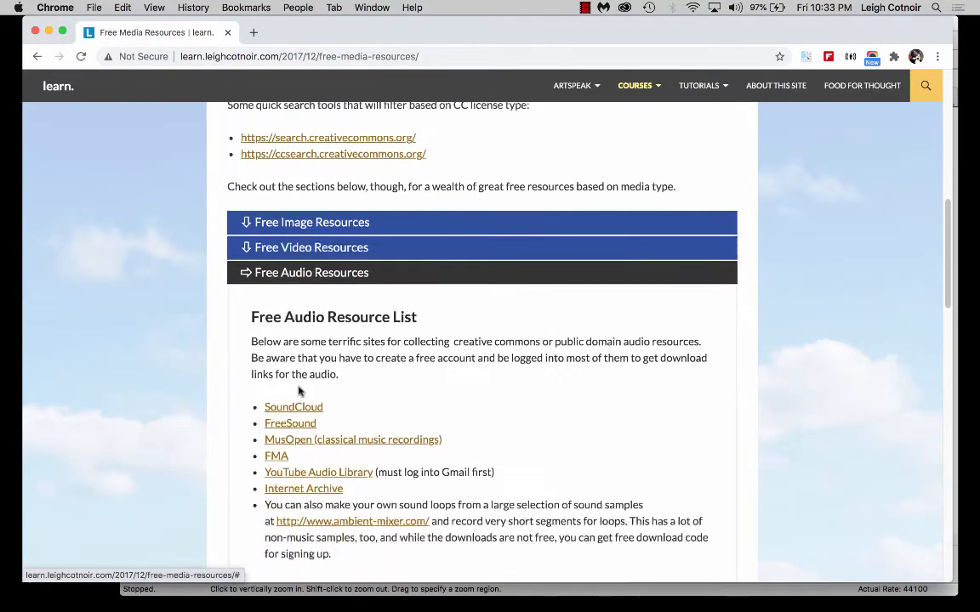
scroll(300, 391, "down", 4)
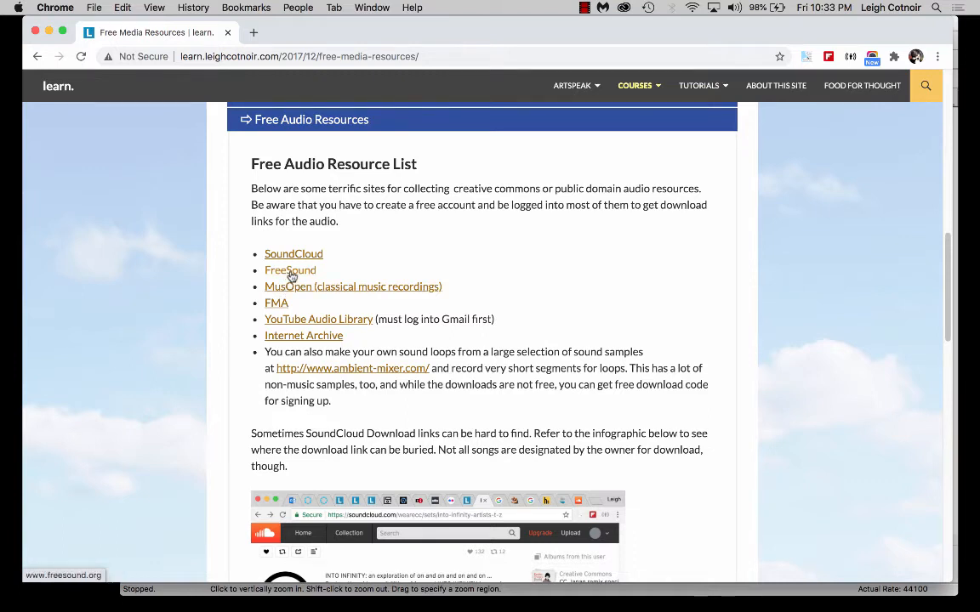
Open the FreeSound link from the audio resource list in a new browser tab and switch to it.
right_click(290, 274)
left_click(314, 279)
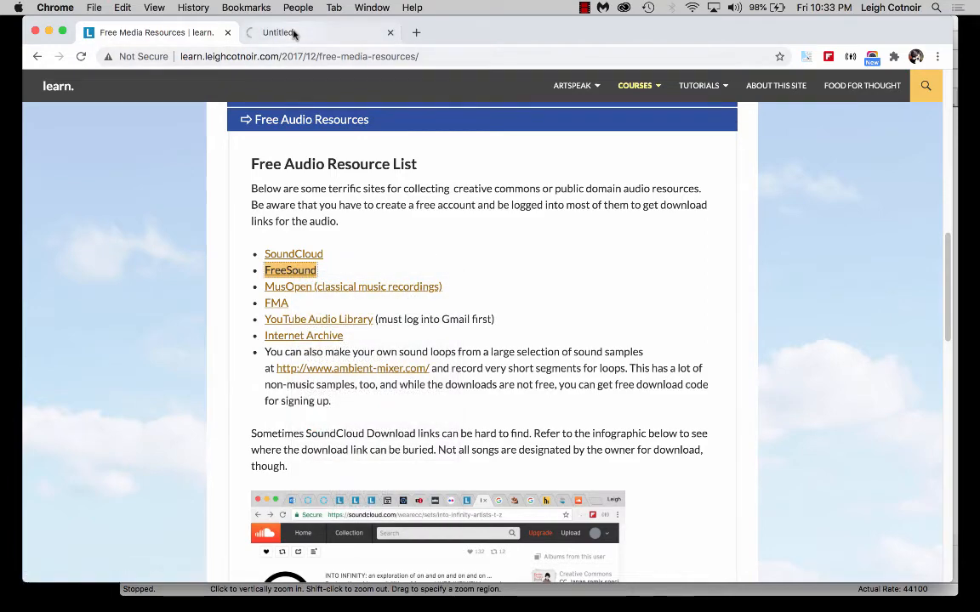
left_click(294, 33)
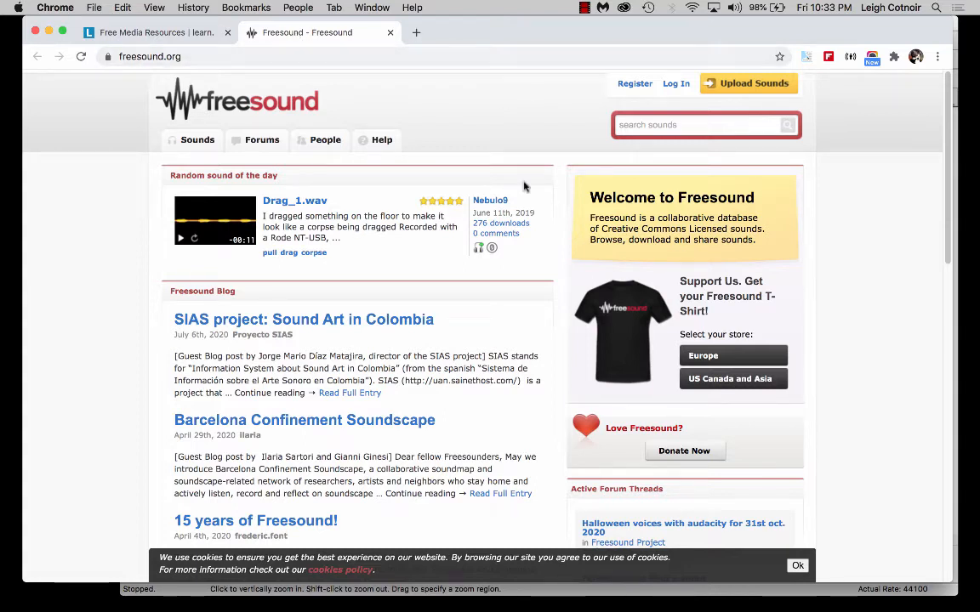
Log in to the Freesound account and choose never to save its password in the browser.
left_click(676, 85)
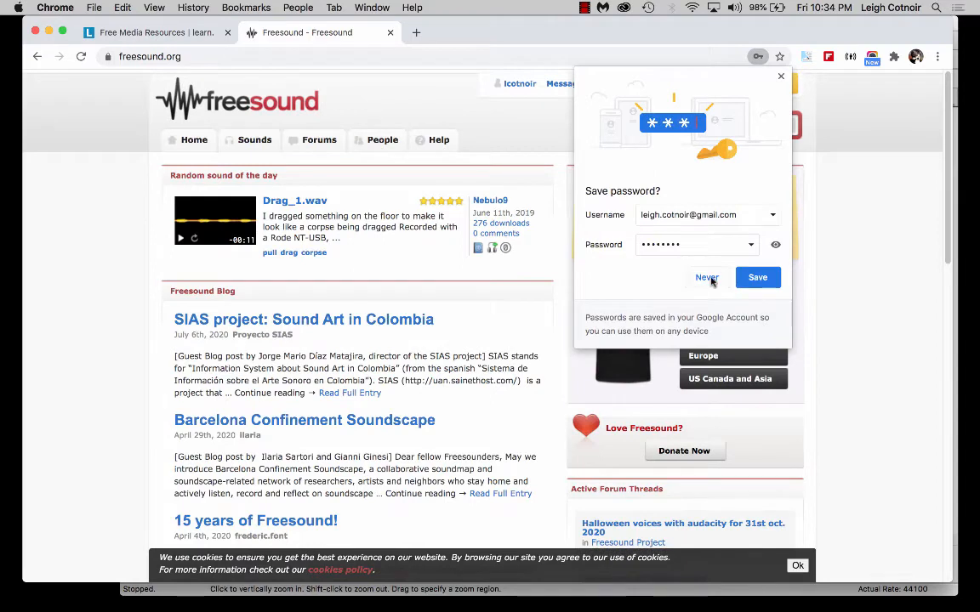
left_click(707, 278)
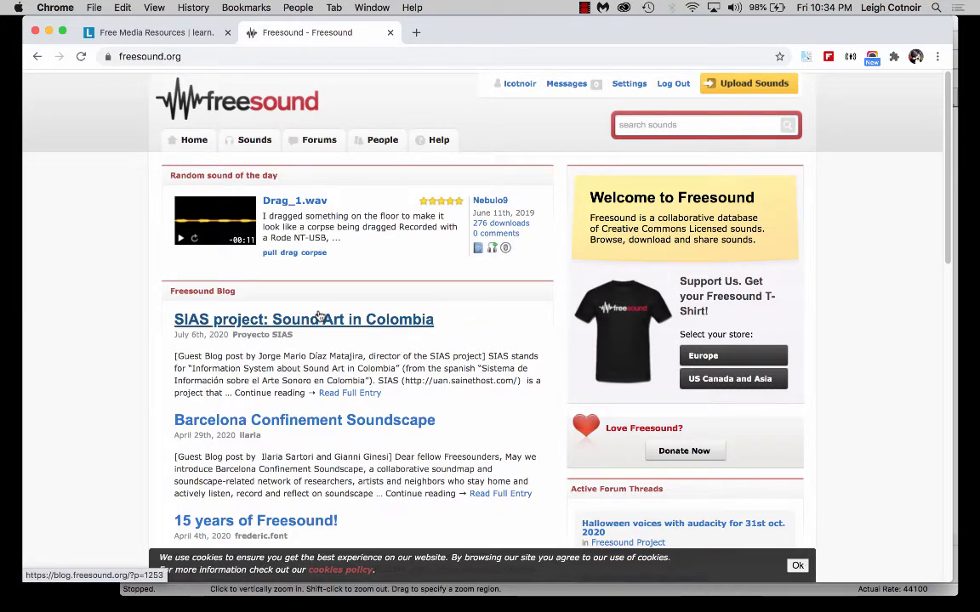
Open the random sound of the day, Drag_1.wav, listen to part of it and pause the playback.
left_click(292, 205)
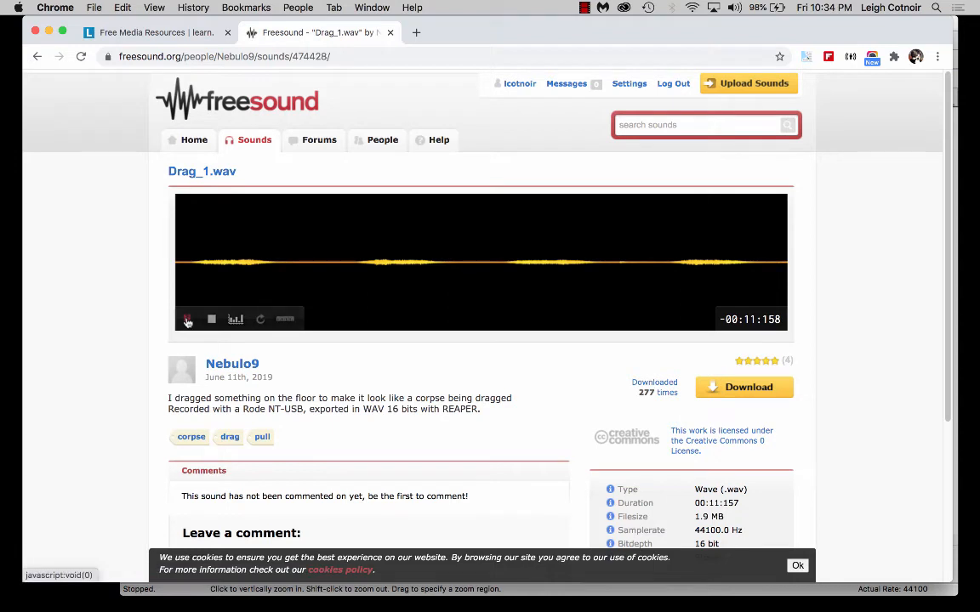
left_click(188, 321)
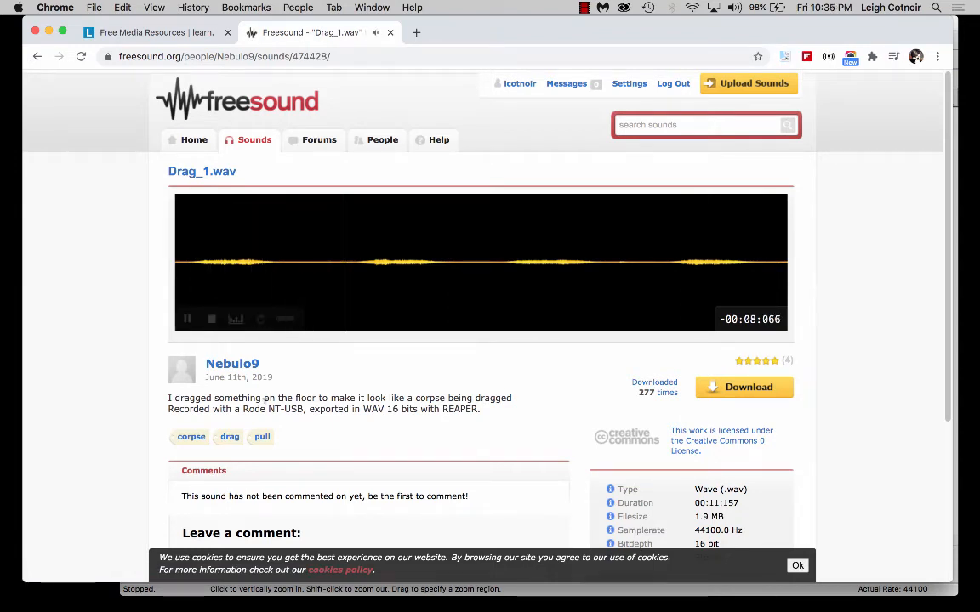
left_click(187, 320)
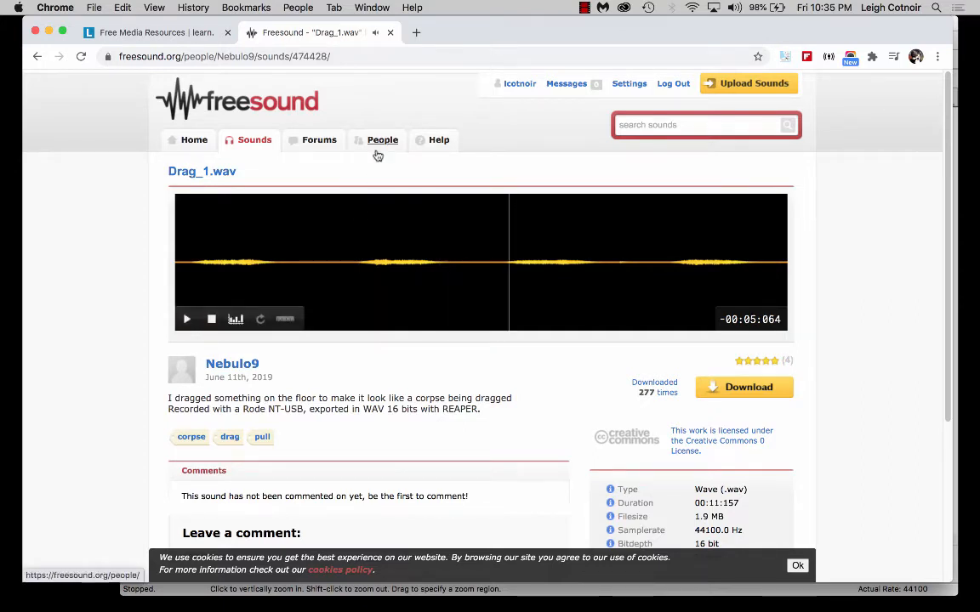
scroll(323, 410, "down", 3)
scroll(322, 411, "up", 3)
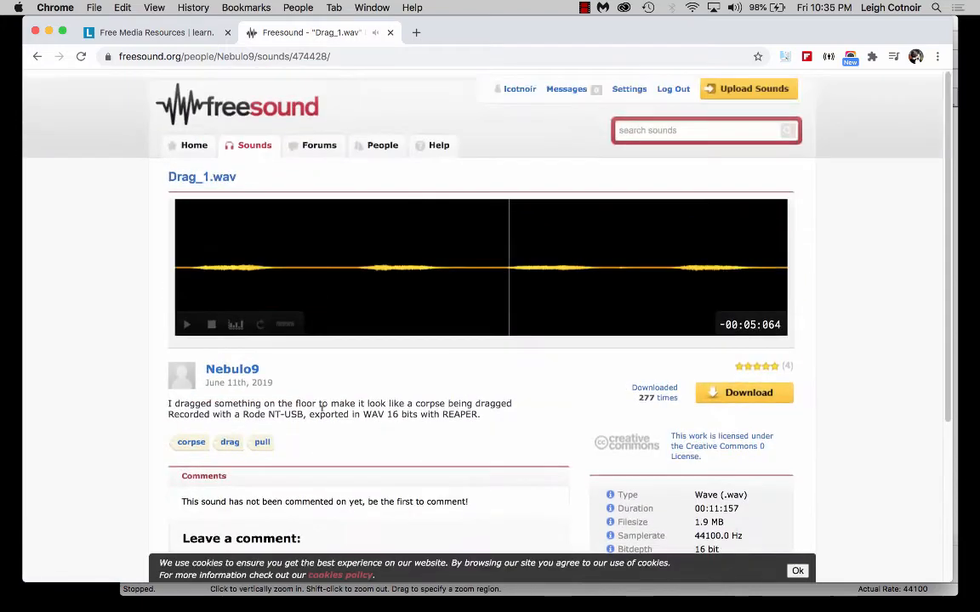
Search the Freesound library for "crickets".
left_click(658, 119)
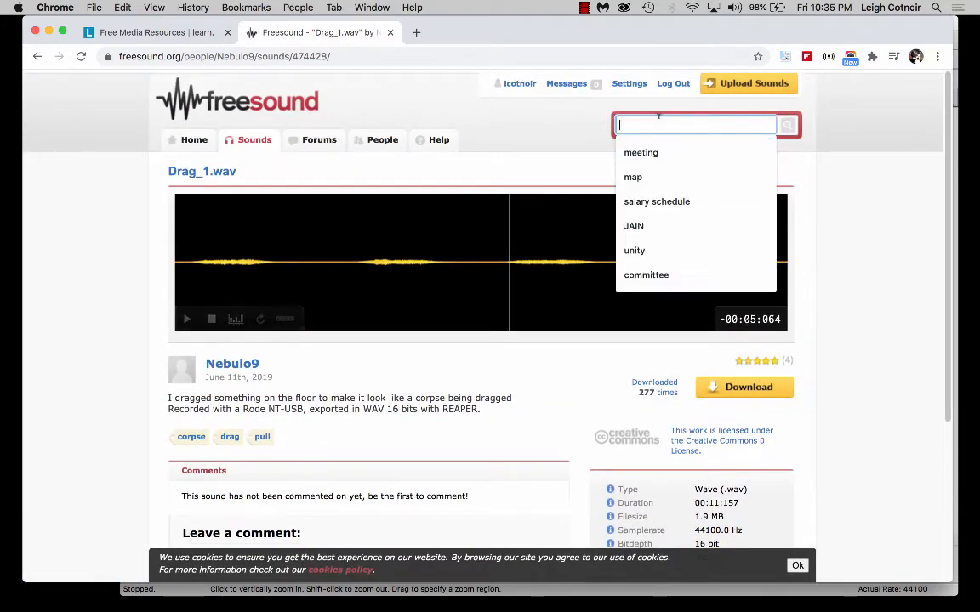
type("cr")
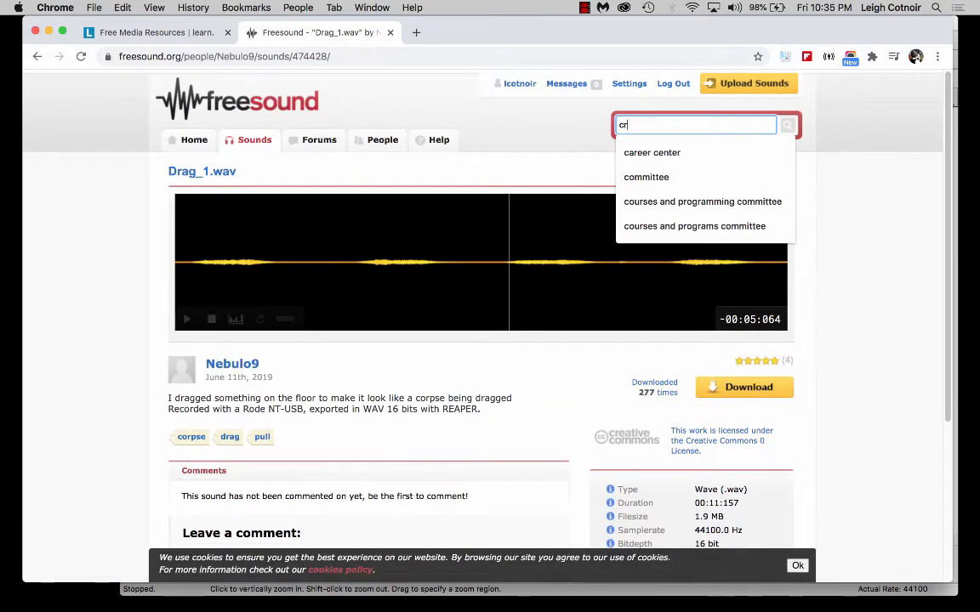
type("ickets")
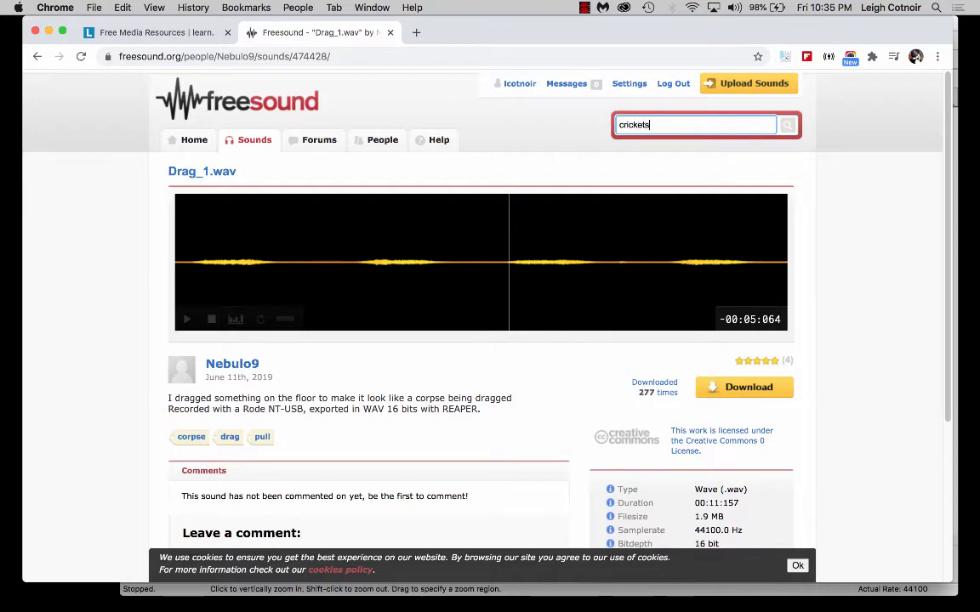
key("Return")
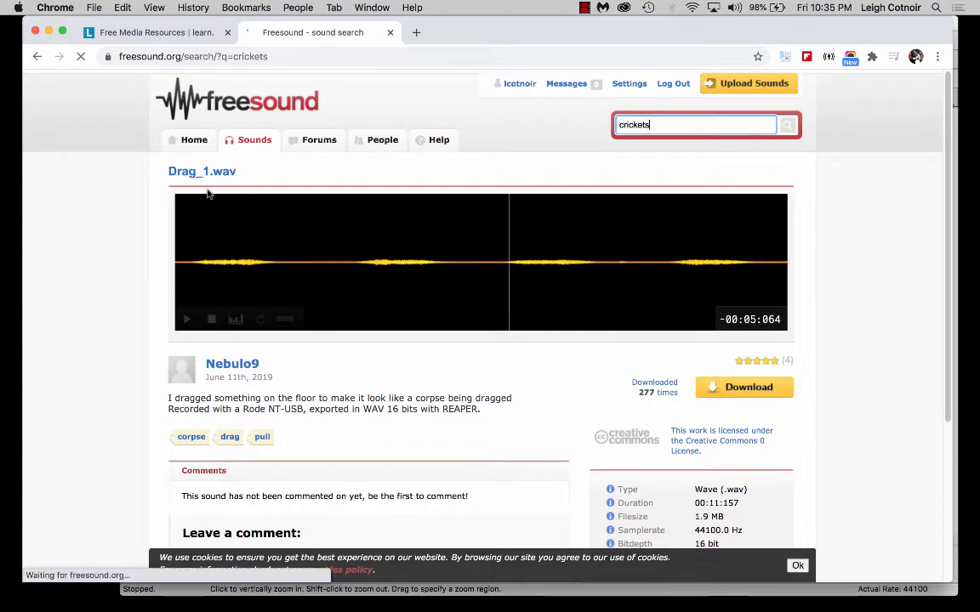
Open the first search result, "Ambience, Night Wildlife, A.wav", in a new browser tab and switch to it.
scroll(255, 289, "down", 5)
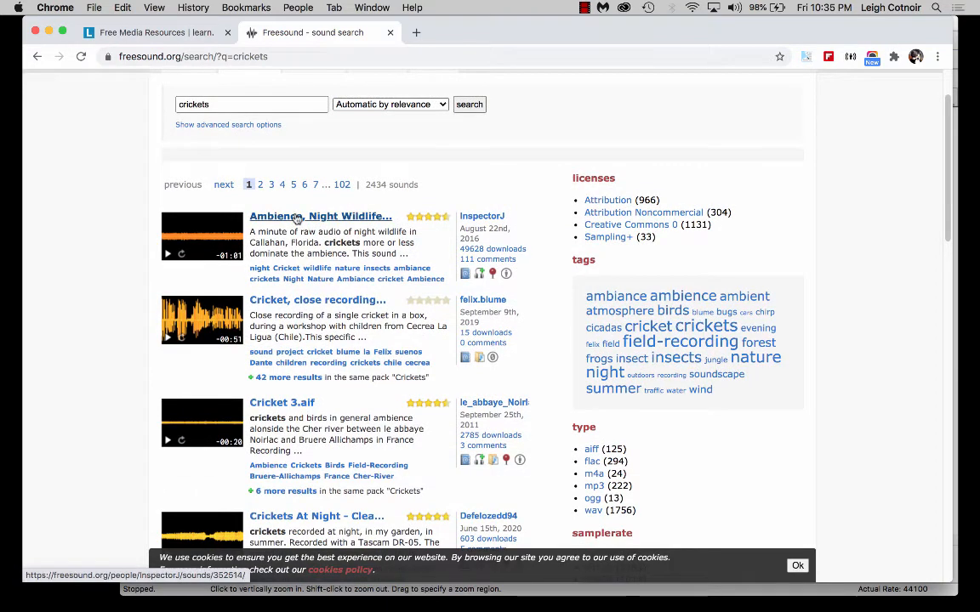
right_click(297, 219)
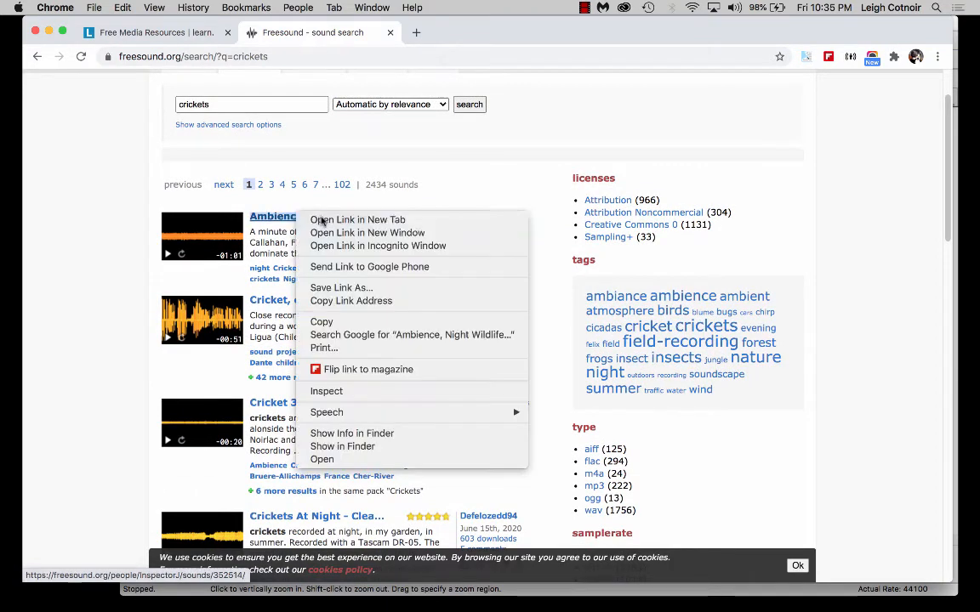
left_click(321, 221)
left_click(475, 31)
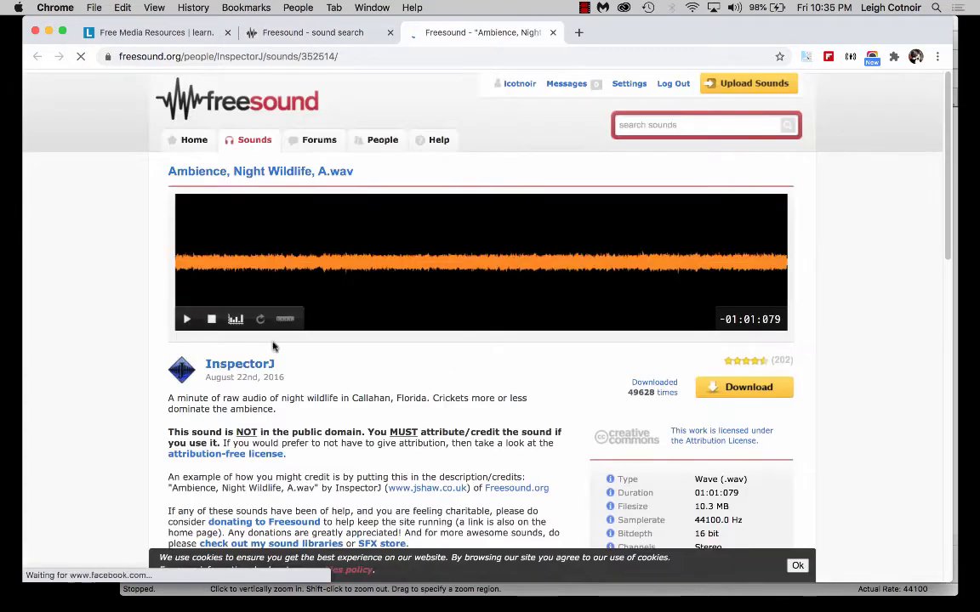
Listen to part of "Ambience, Night Wildlife, A.wav", pause it, and go back to the Free Audio Resource List page.
left_click(187, 321)
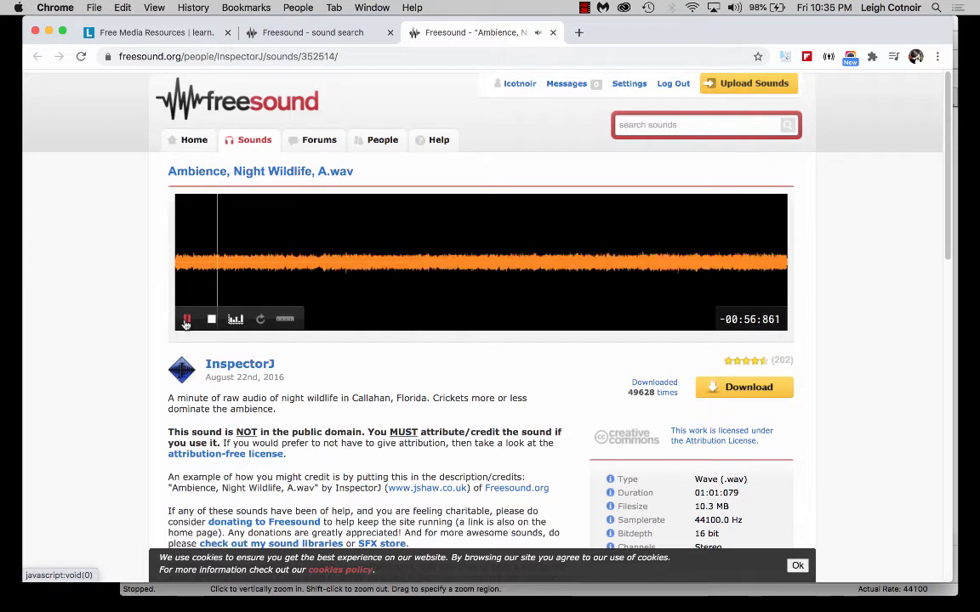
left_click(186, 321)
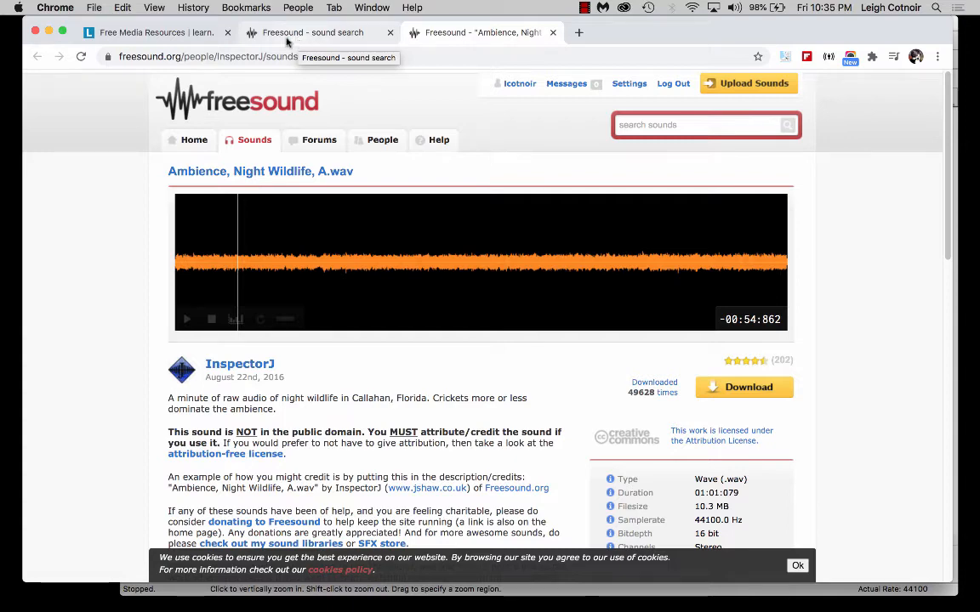
left_click(180, 32)
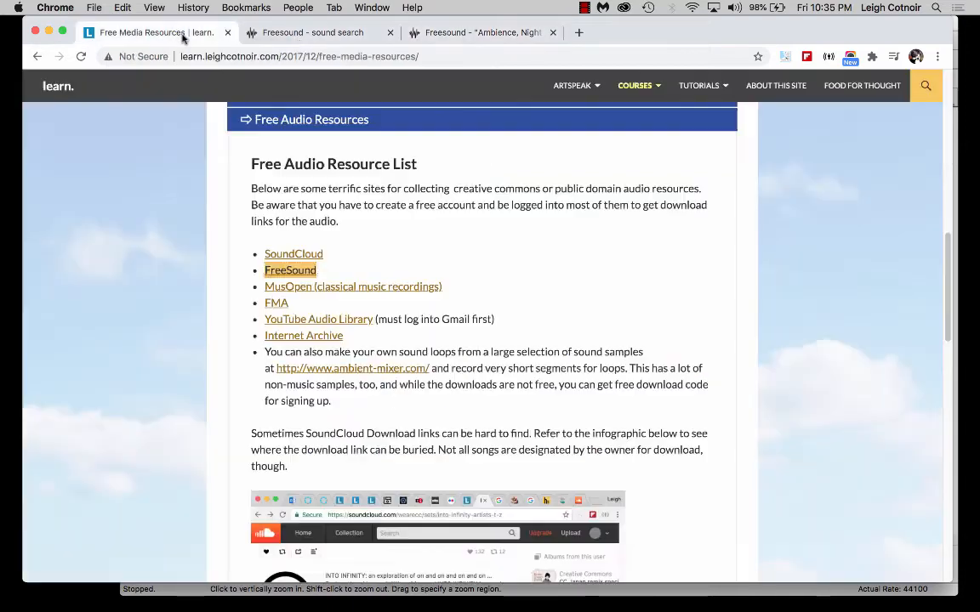
left_click(406, 243)
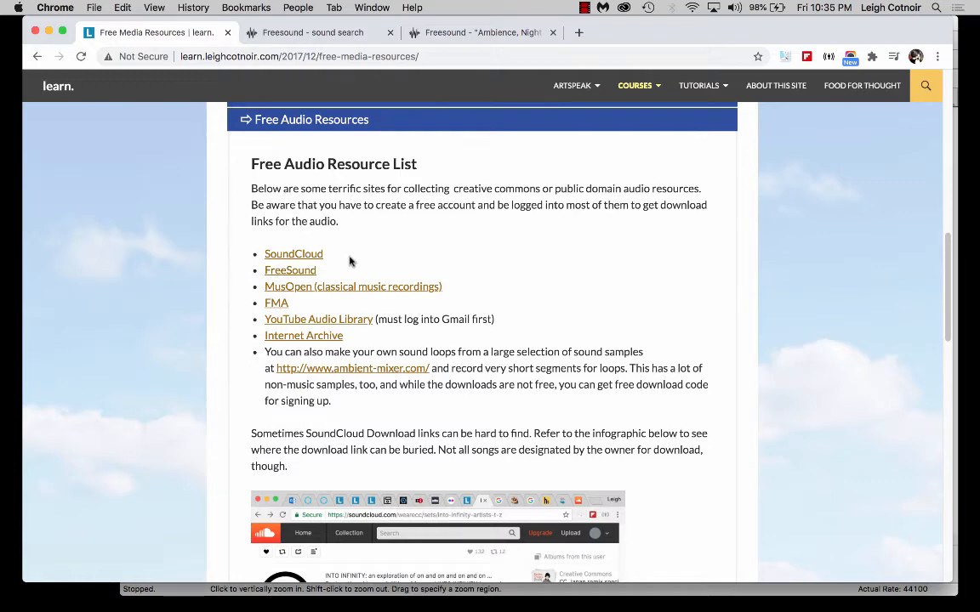
Return to the "Ambience, Night Wildlife, A.wav" page and examine its description, attribution requirements, license and file details.
left_click(473, 34)
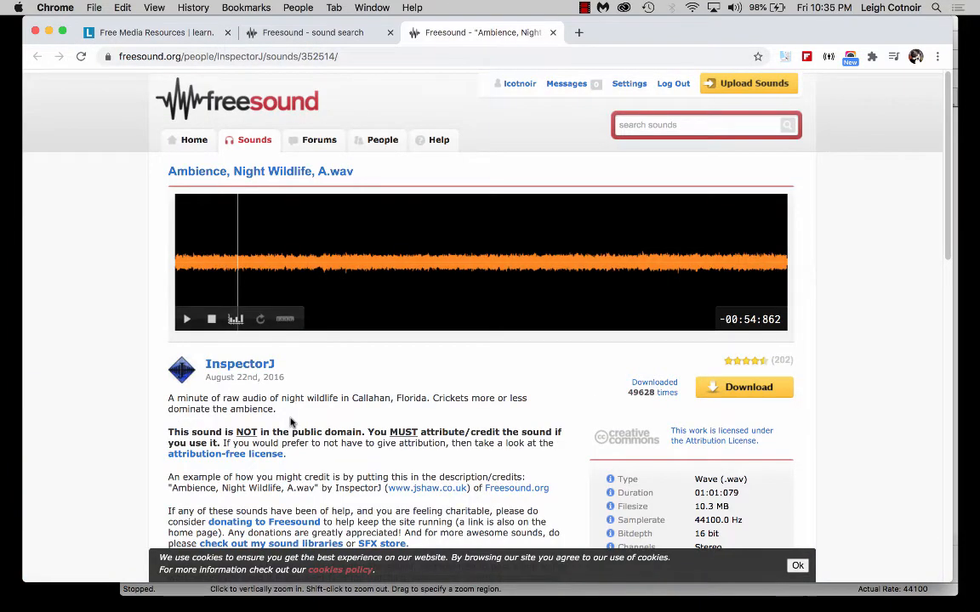
scroll(291, 422, "down", 2)
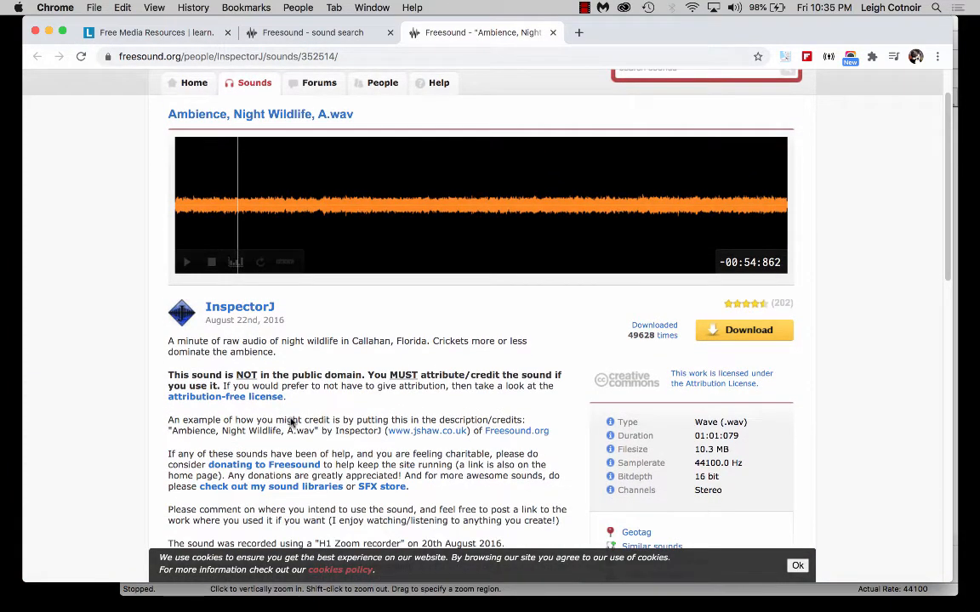
scroll(291, 423, "down", 5)
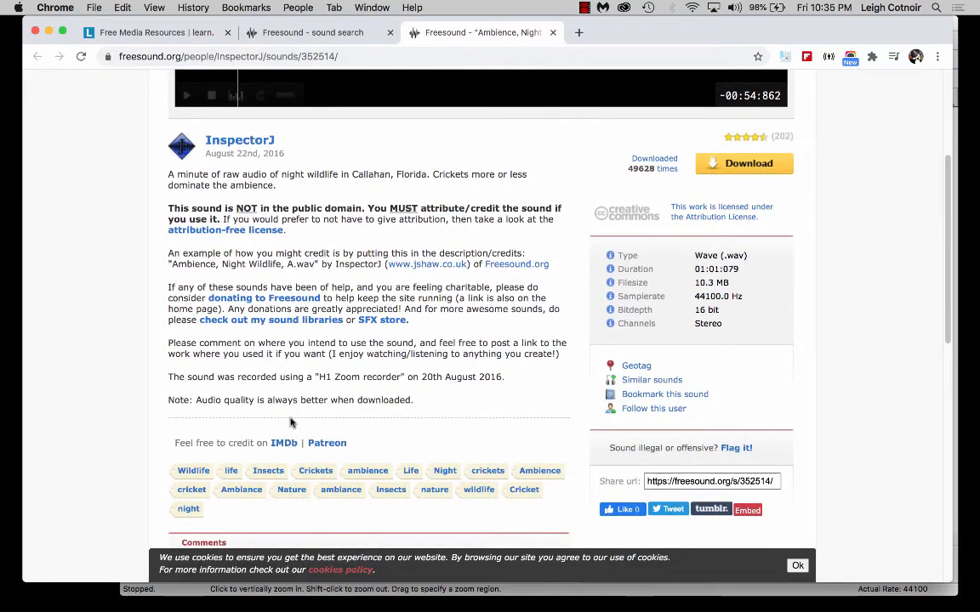
scroll(291, 423, "up", 7)
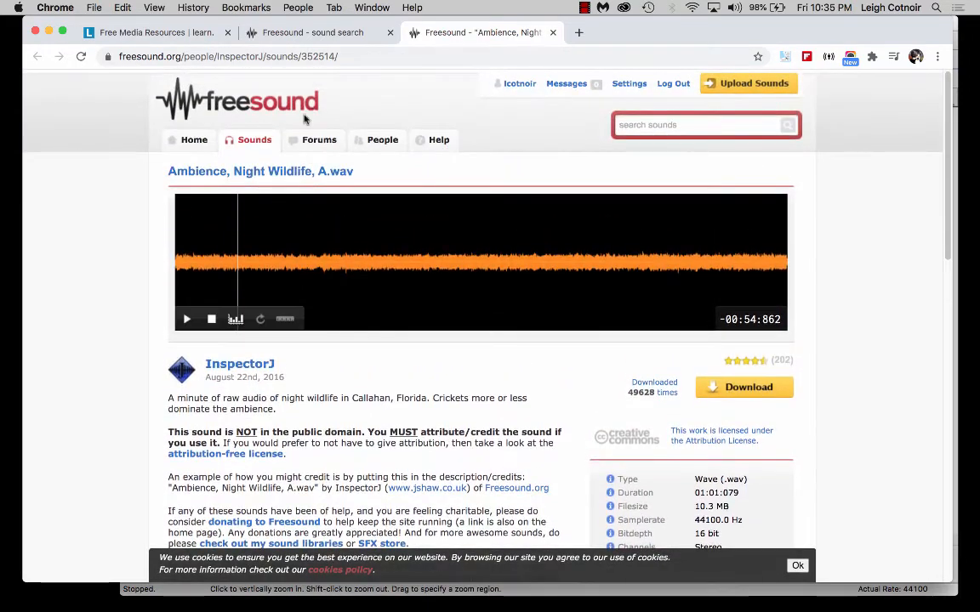
Open the MusOpen link from the Free Audio Resource List in a new browser tab and browse its Royalty Free Music page.
left_click(341, 34)
left_click(166, 32)
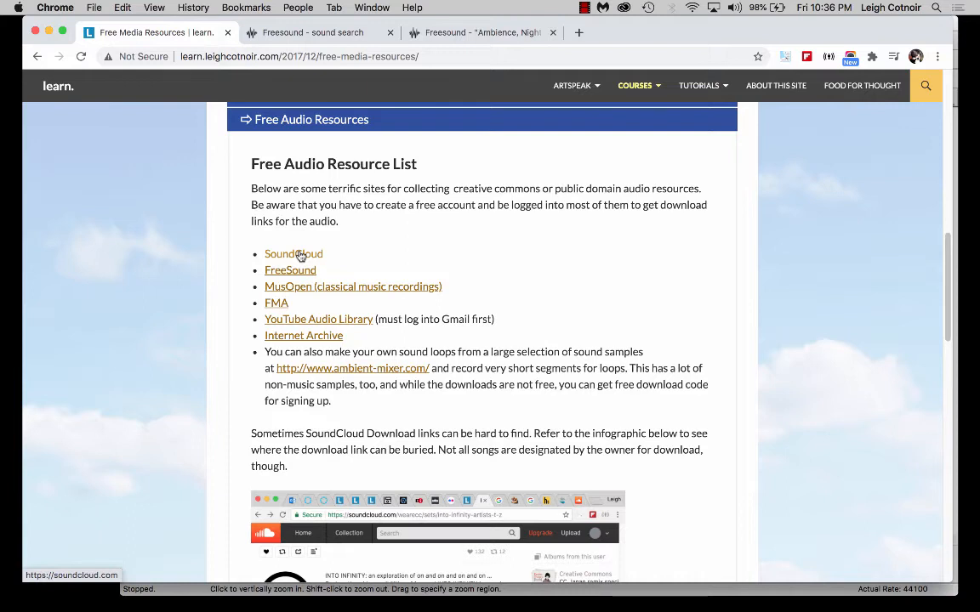
right_click(300, 290)
left_click(340, 292)
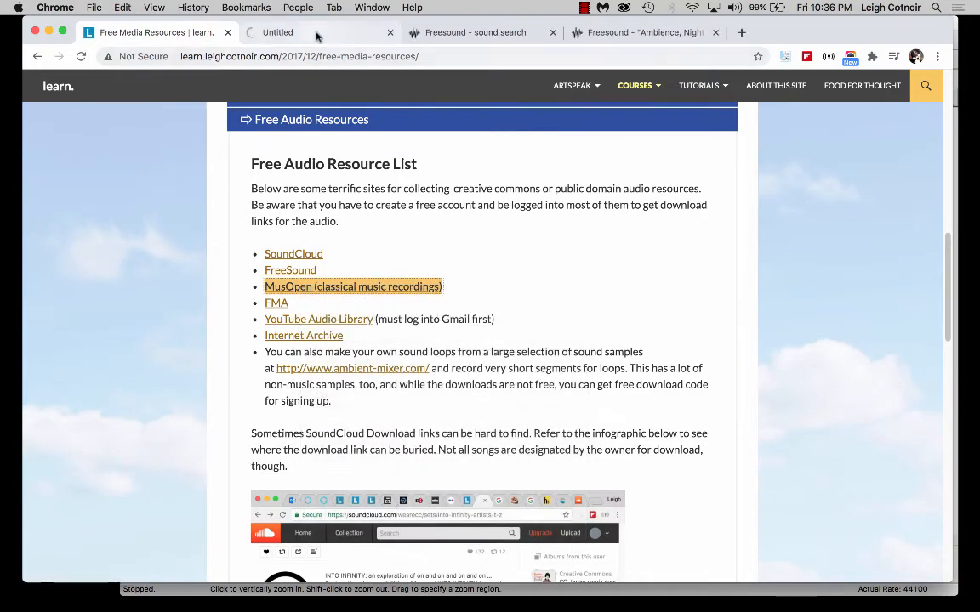
left_click(317, 34)
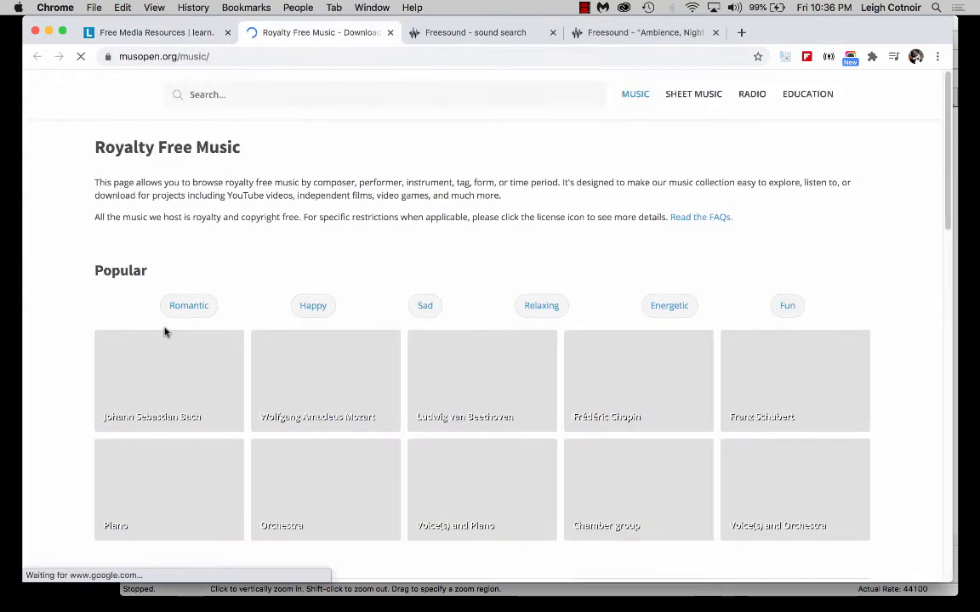
scroll(166, 332, "down", 3)
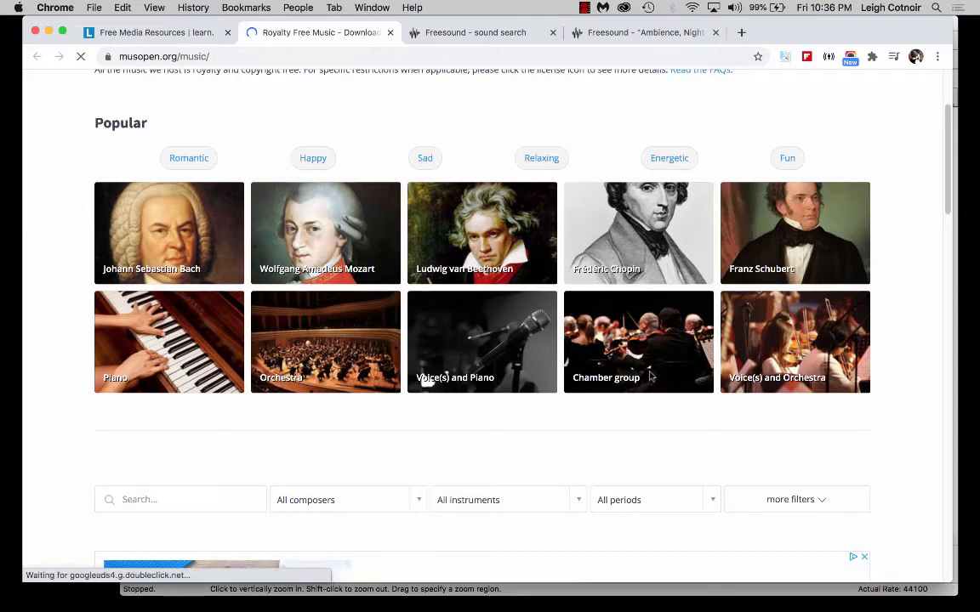
scroll(463, 267, "up", 3)
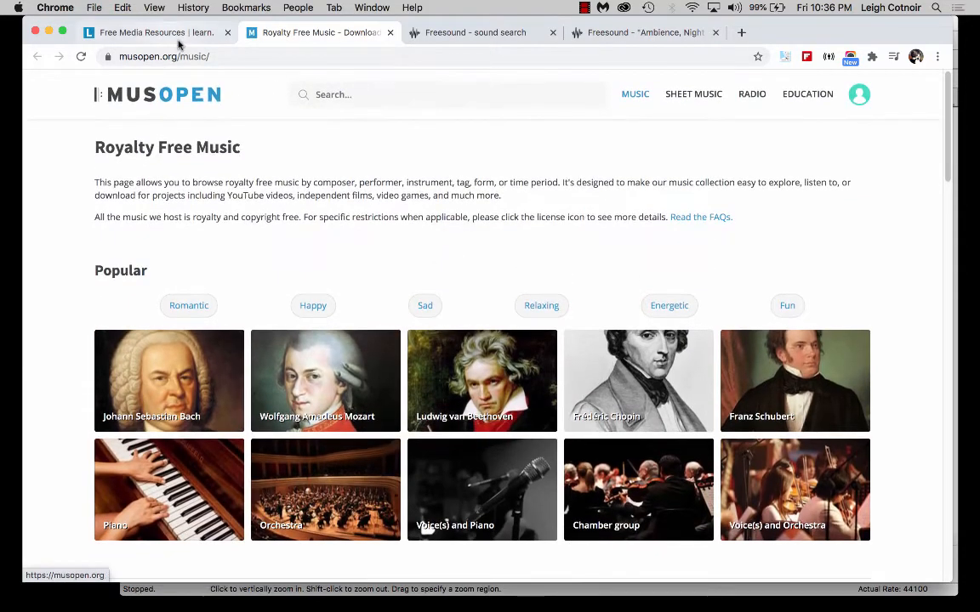
Open the FMA link from the Free Audio Resource List in a new browser tab and switch to it.
left_click(178, 36)
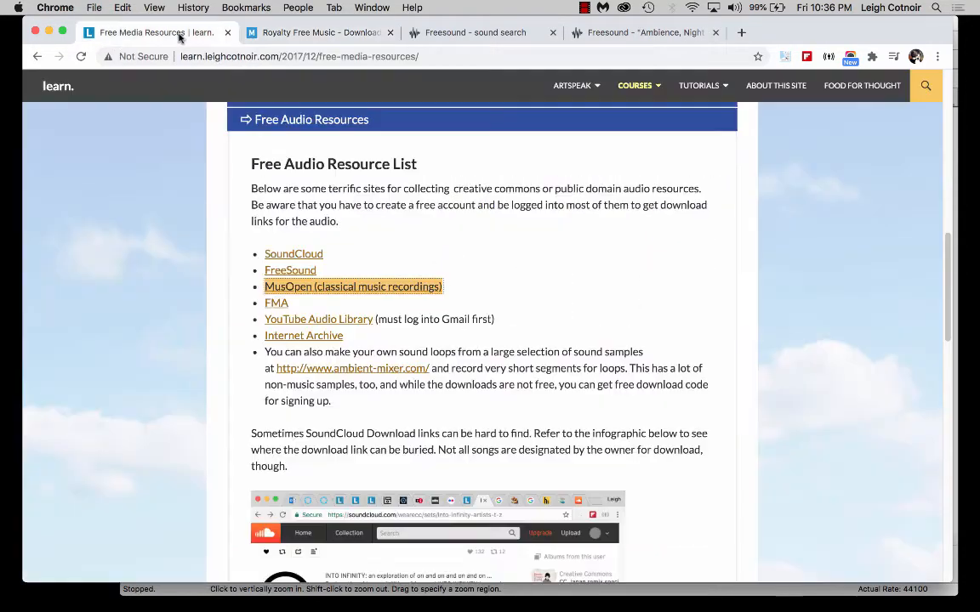
right_click(278, 306)
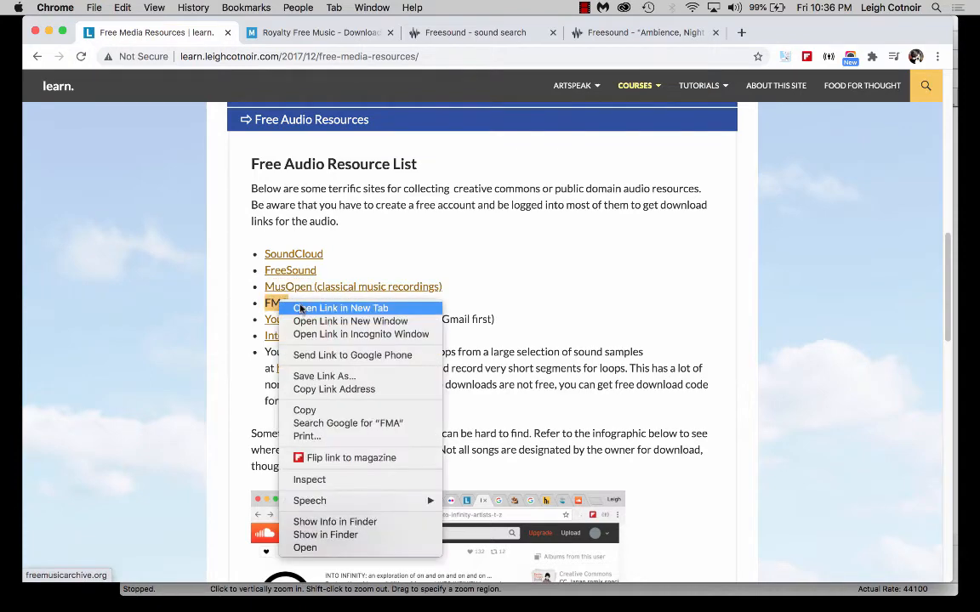
left_click(313, 308)
left_click(479, 34)
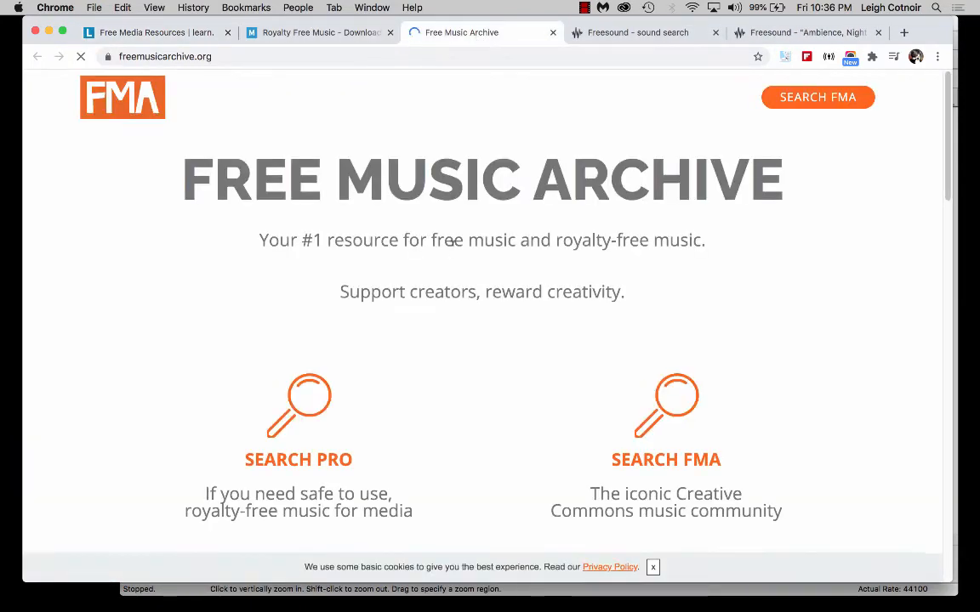
Open the Internet Archive link from the Free Audio Resource List in a new browser tab and switch to it.
left_click(167, 34)
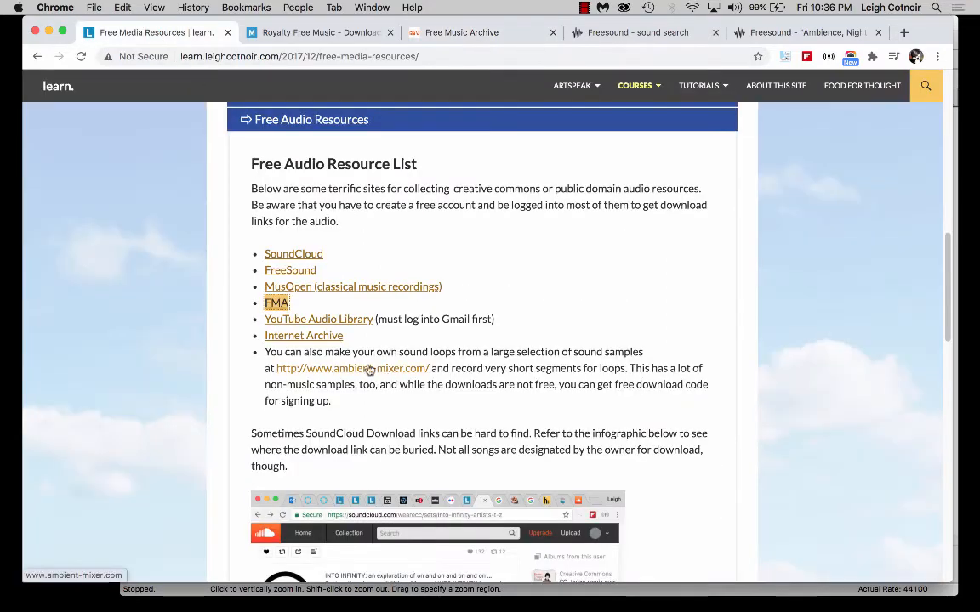
right_click(322, 339)
left_click(344, 339)
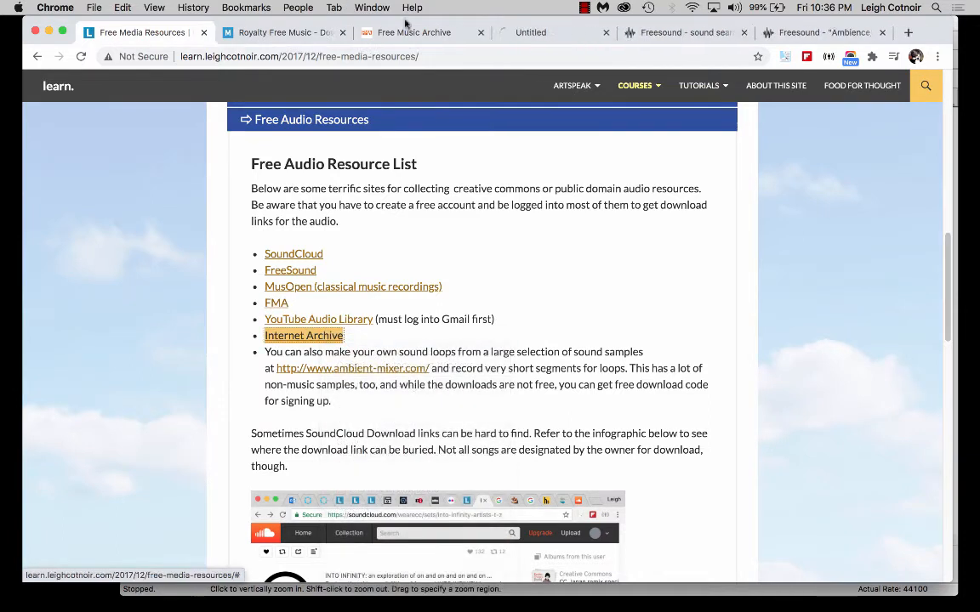
left_click(569, 34)
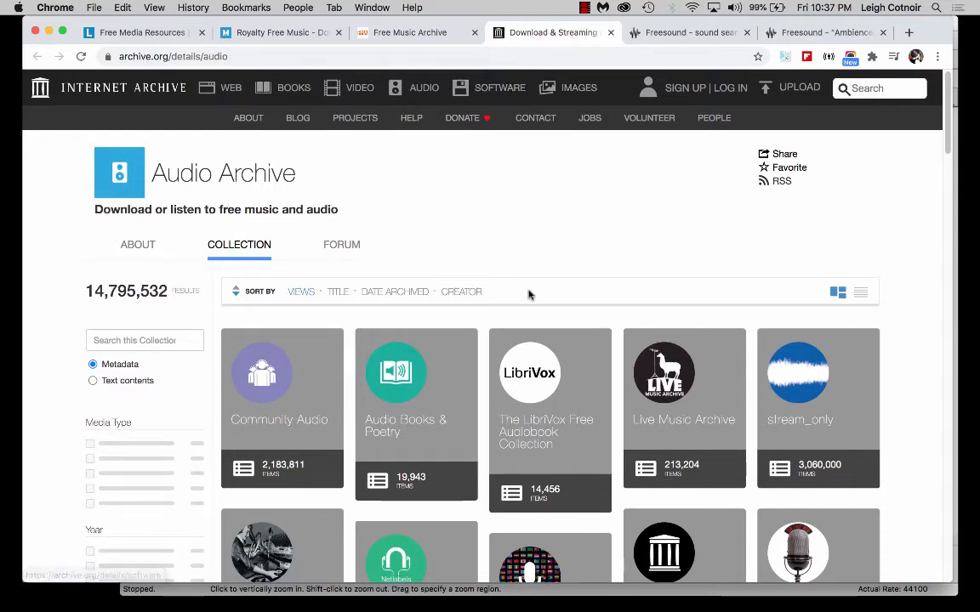
Open the "Folksoundomy: A Library of Sound" collection and, within it, "Folksoundomy: Sound Effects and Recorded Ambience".
scroll(528, 295, "down", 3)
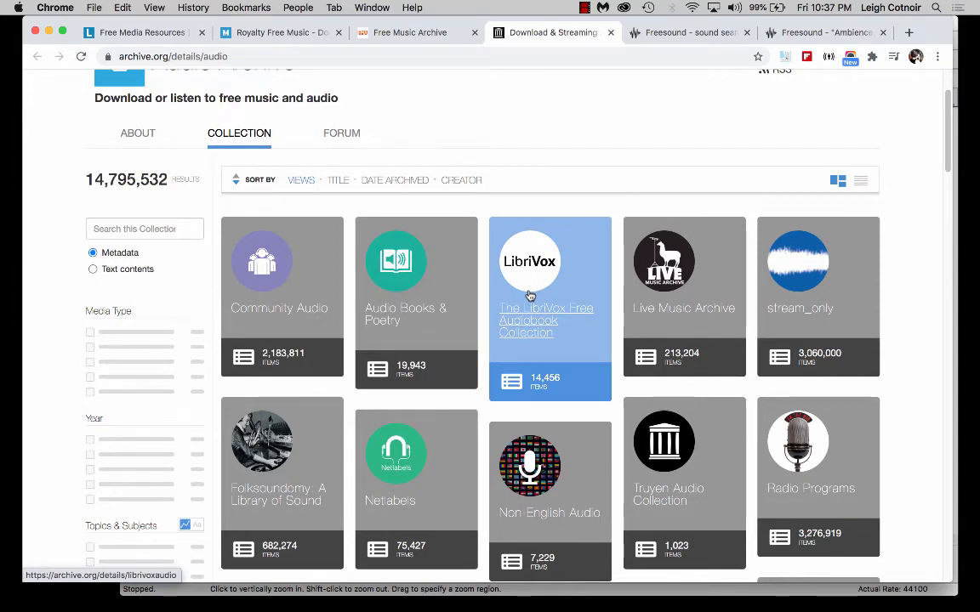
left_click(276, 498)
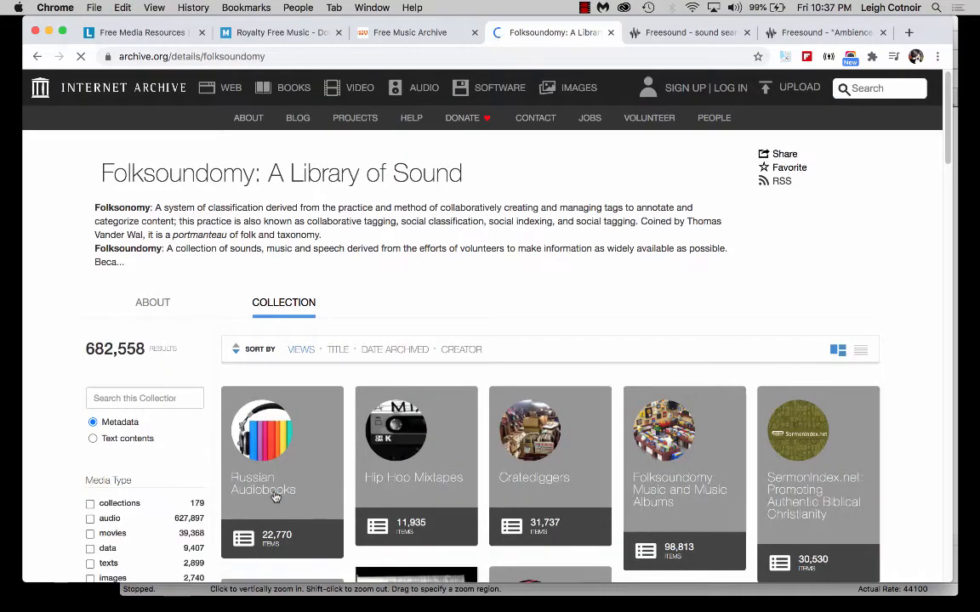
scroll(276, 499, "down", 2)
scroll(276, 498, "down", 5)
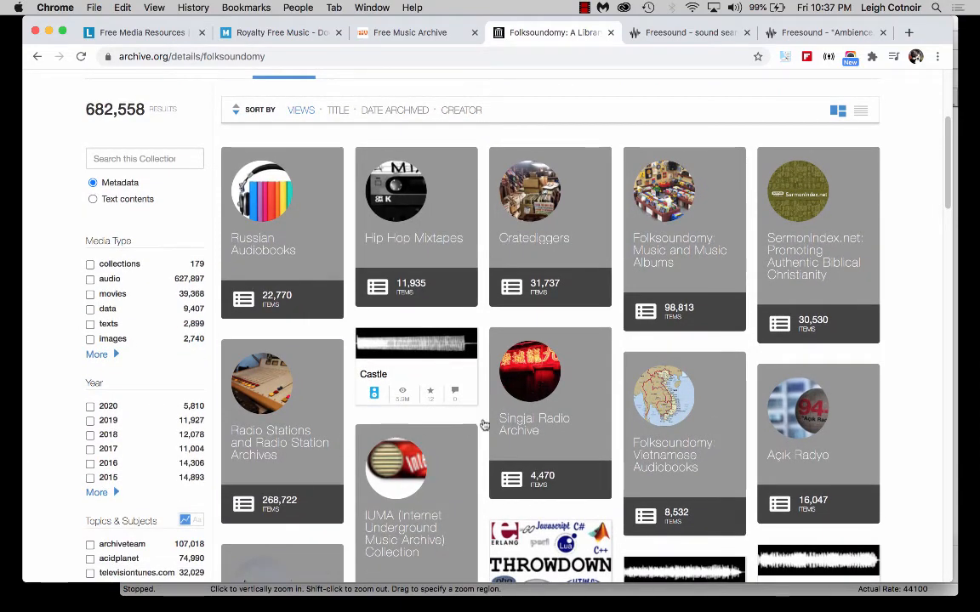
scroll(483, 423, "down", 5)
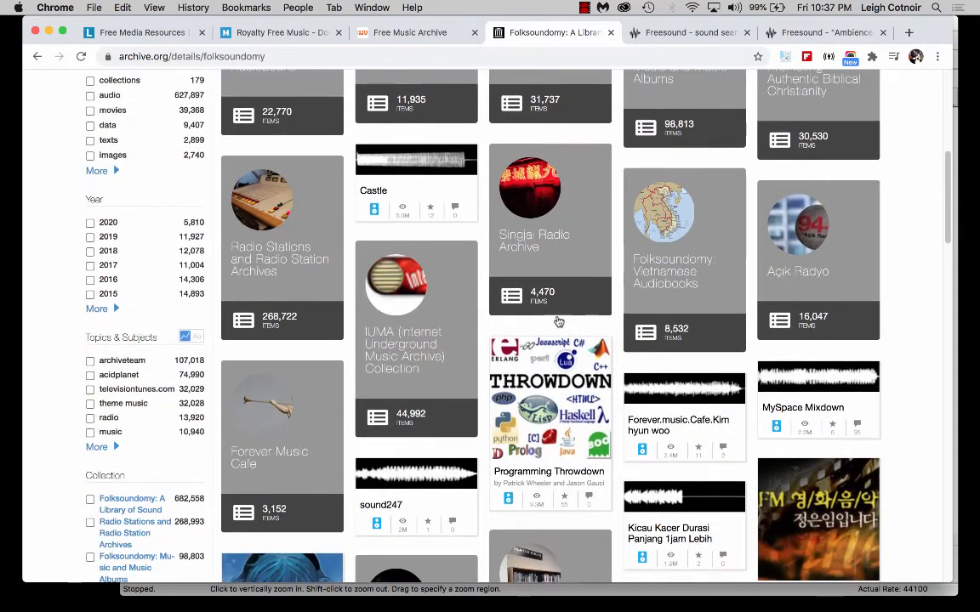
scroll(558, 319, "down", 5)
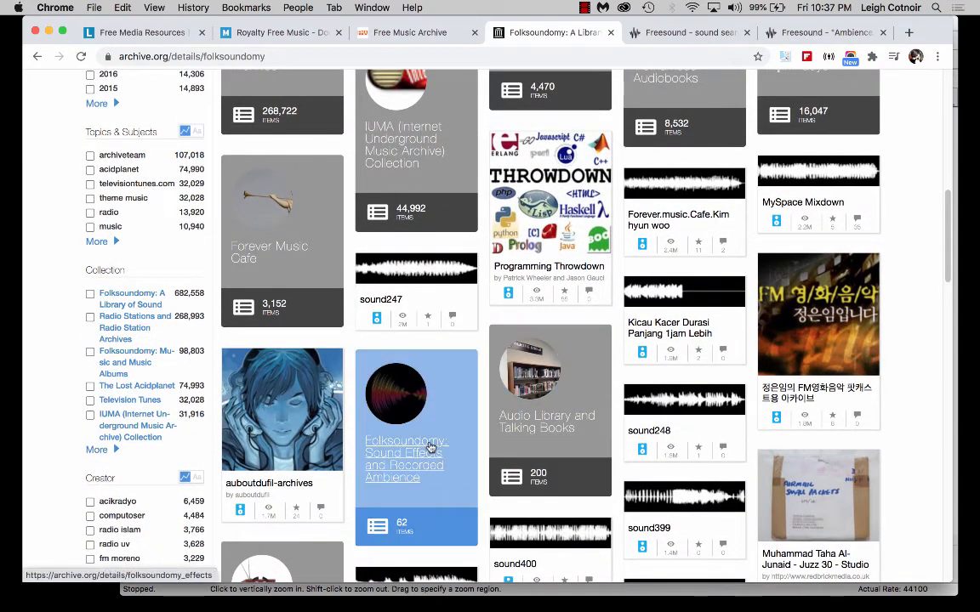
left_click(410, 466)
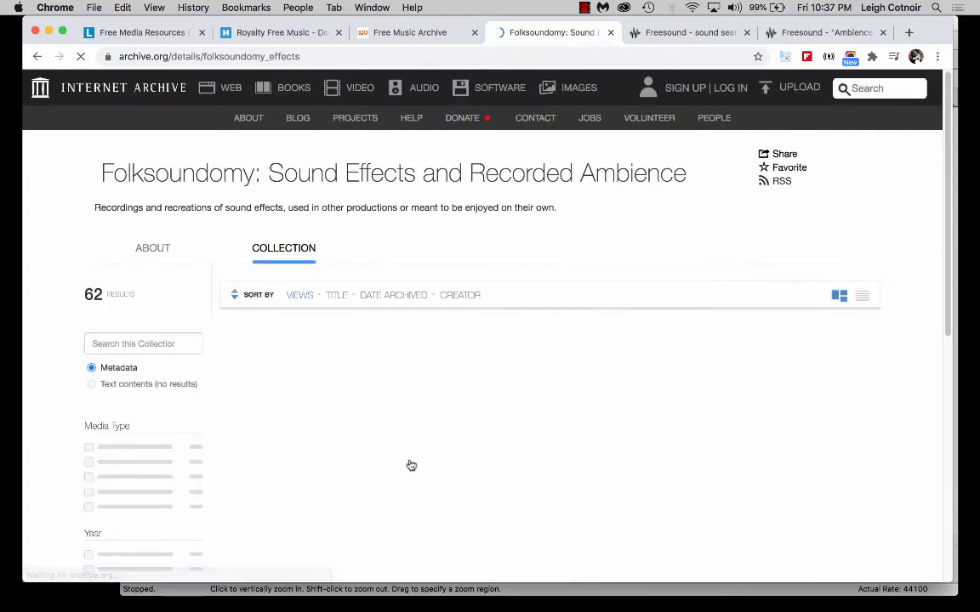
Open the "Natural Sounds Field Recording Archive" item and look over its track list, usage license and download options.
scroll(410, 465, "down", 2)
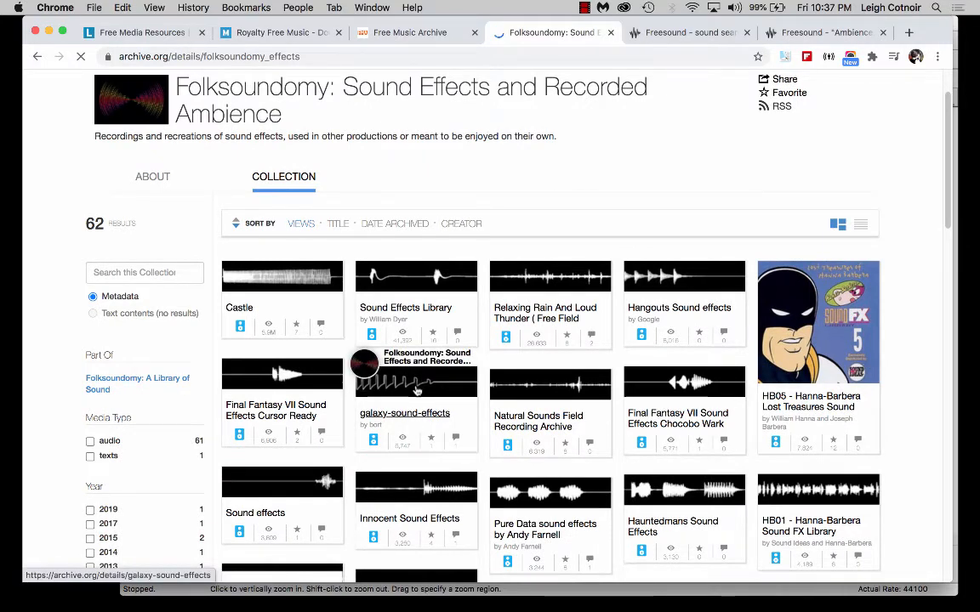
left_click(520, 425)
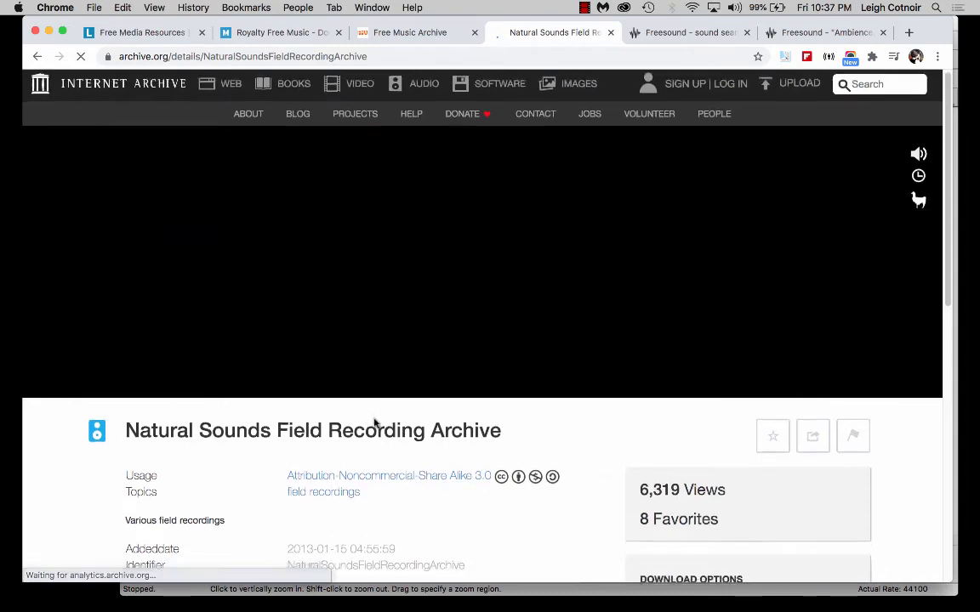
scroll(374, 423, "down", 4)
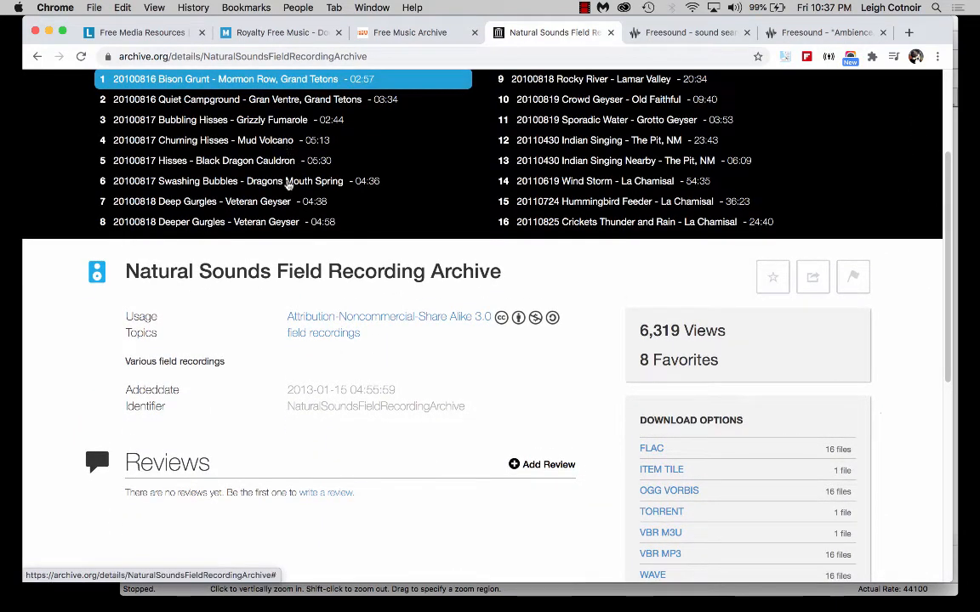
scroll(288, 183, "up", 1)
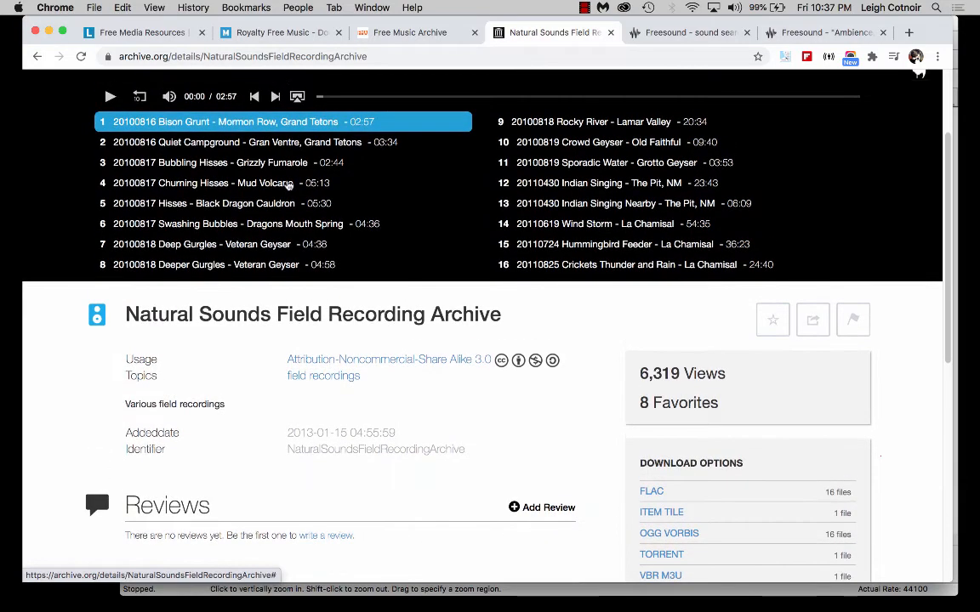
scroll(289, 184, "down", 4)
scroll(288, 185, "up", 5)
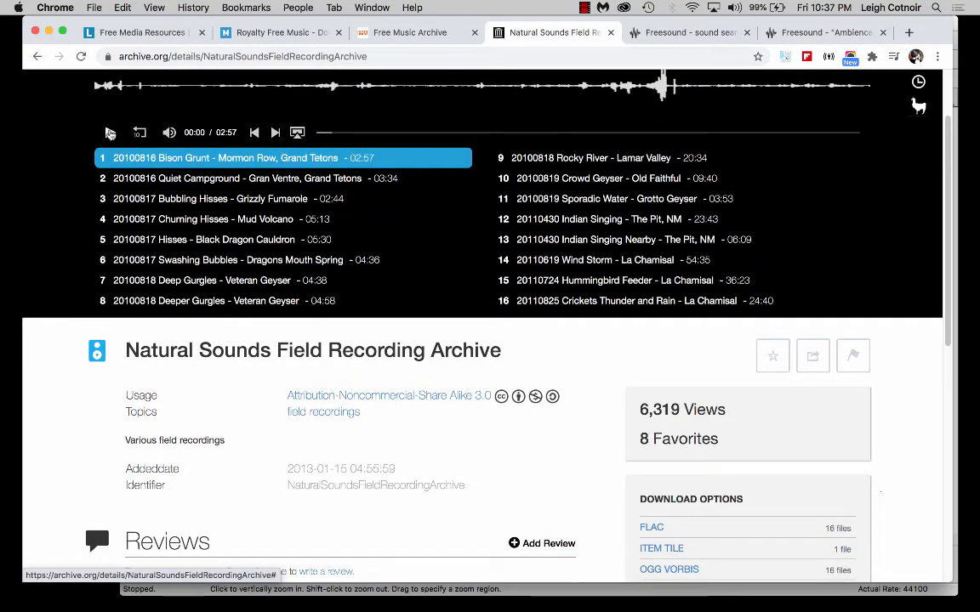
Listen to parts of the Bison Grunt, Quiet Campground and Deeper Gurgles field recordings.
left_click(109, 132)
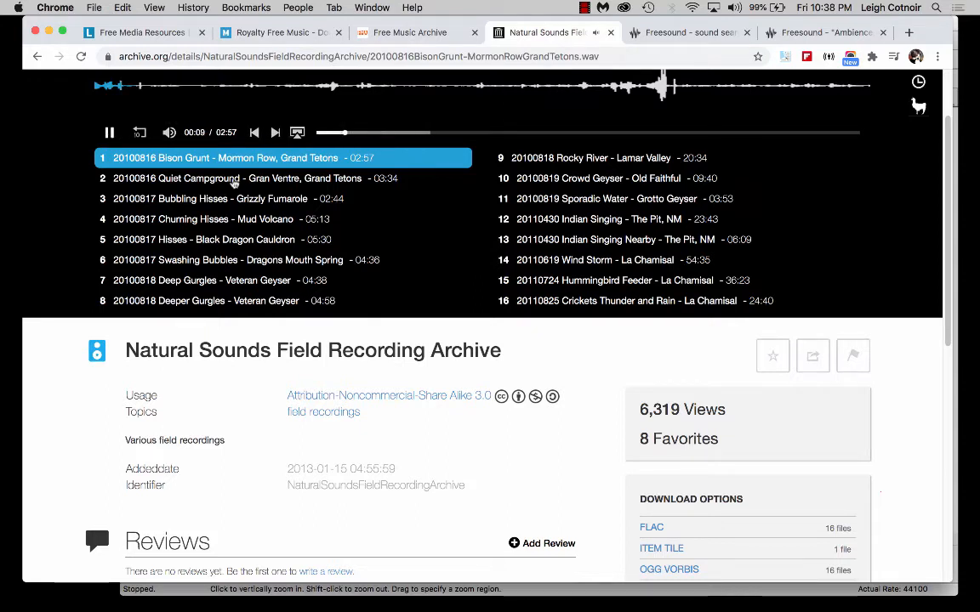
left_click(231, 180)
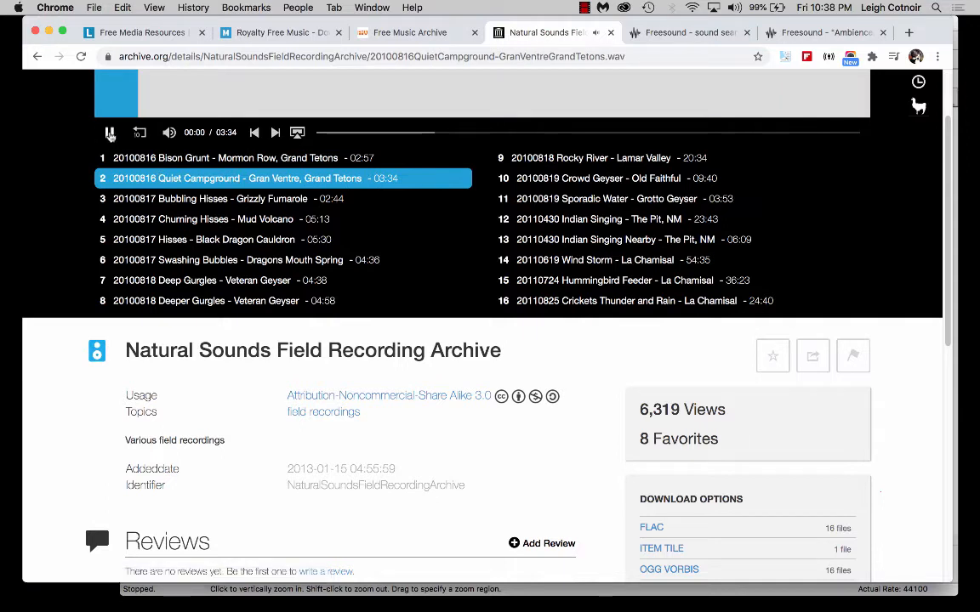
left_click(110, 135)
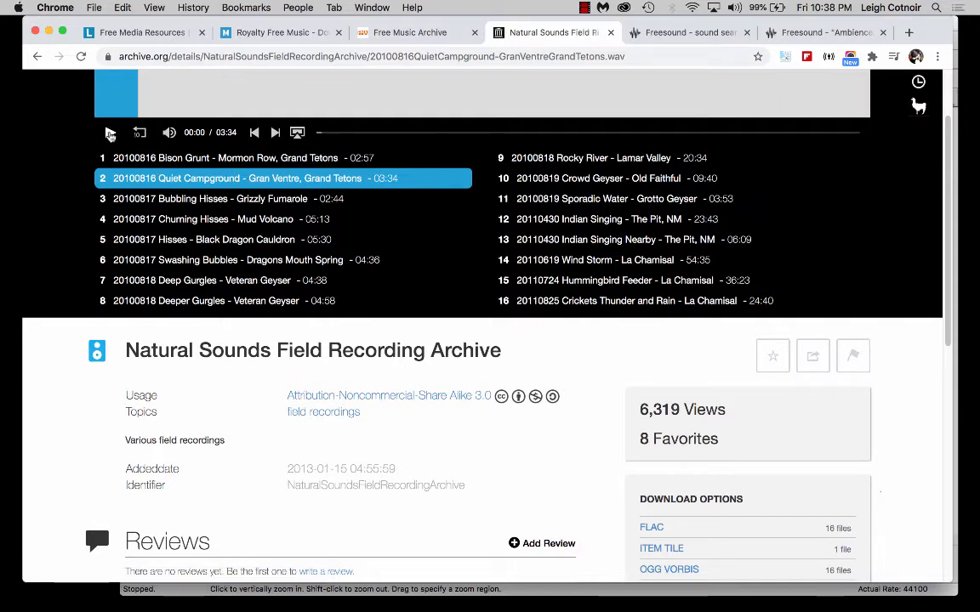
left_click(110, 134)
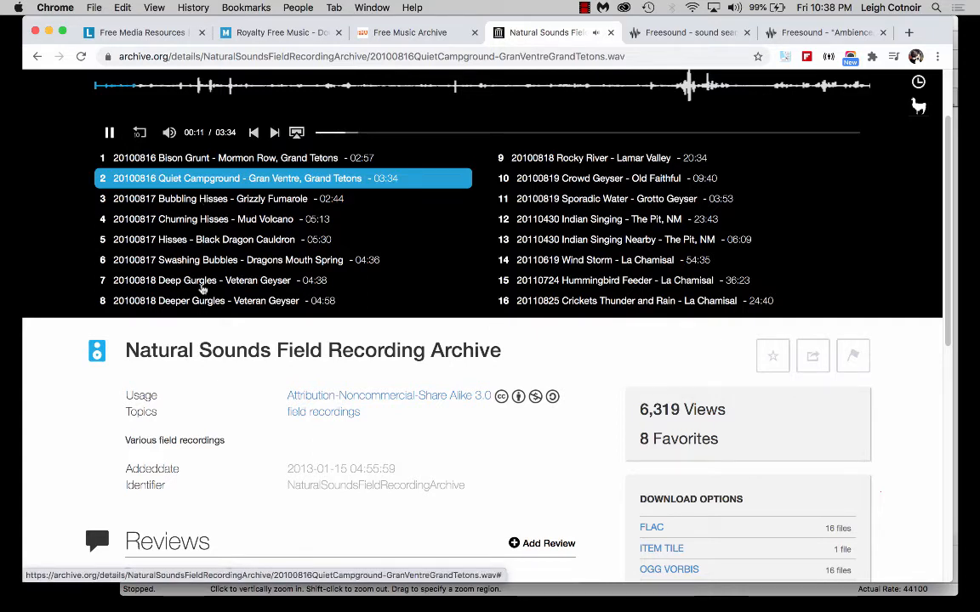
left_click(203, 302)
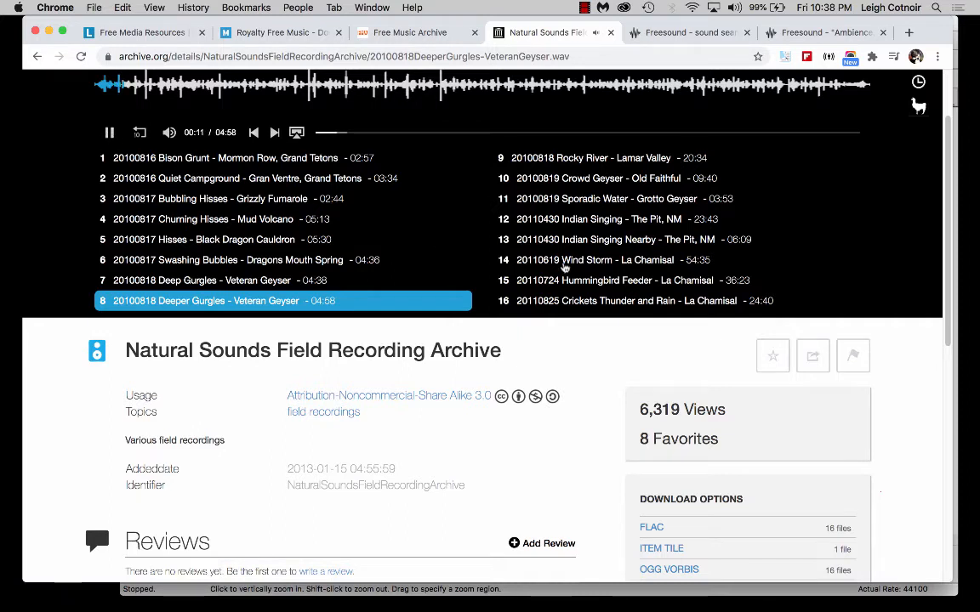
Listen to parts of the Wind Storm and the Crickets Thunder and Rain field recordings from La Chamisal.
left_click(564, 264)
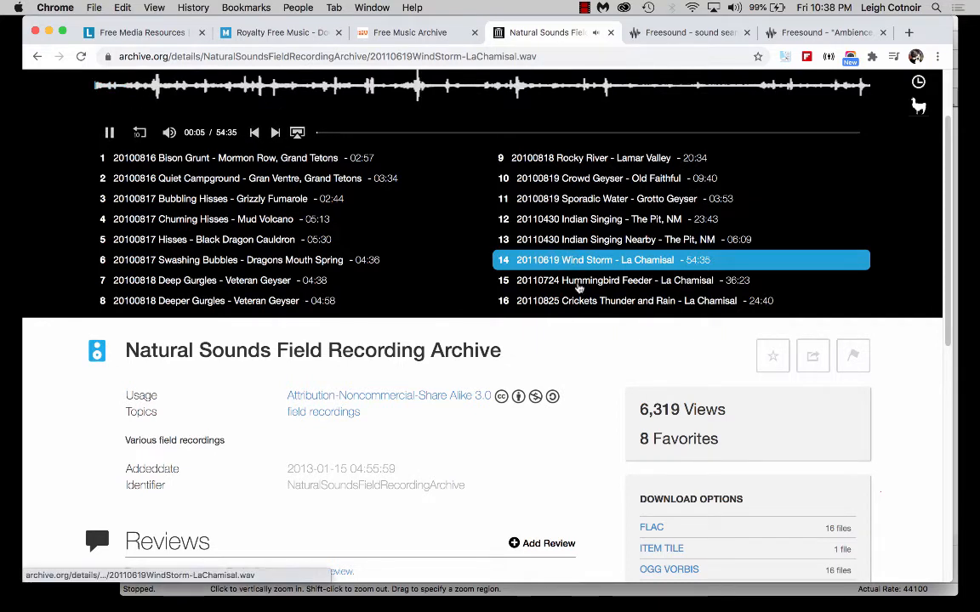
left_click(580, 301)
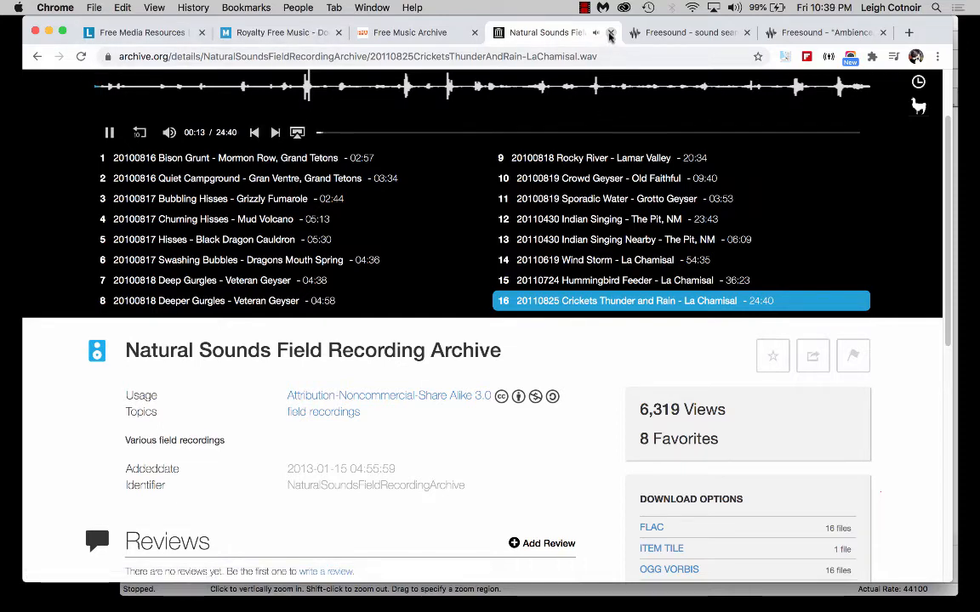
Close the Internet Archive, Free Music Archive, Freesound and MusOpen tabs, keeping only the Free Media Resources page open.
left_click(609, 33)
left_click(476, 32)
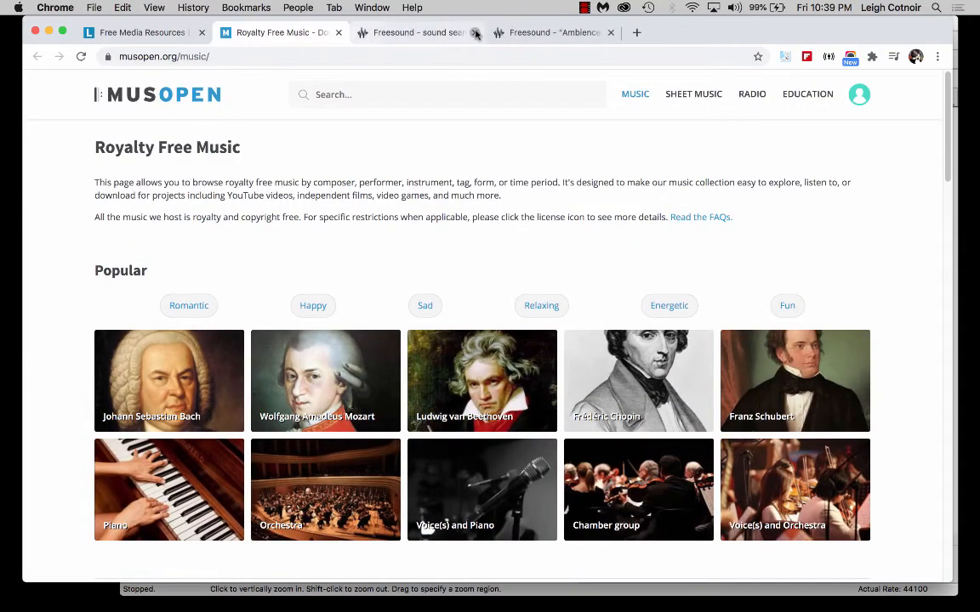
left_click(475, 33)
left_click(476, 32)
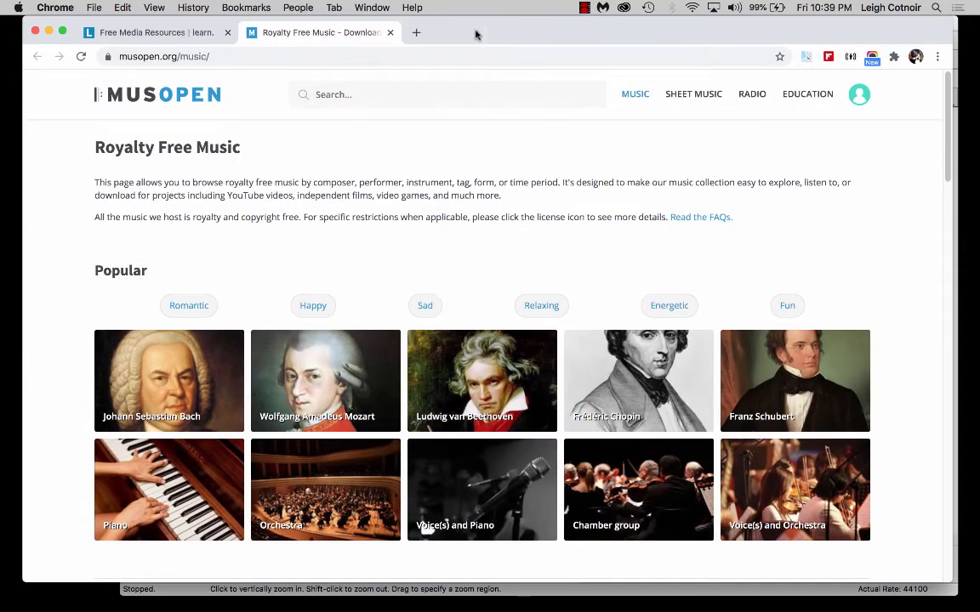
left_click(390, 32)
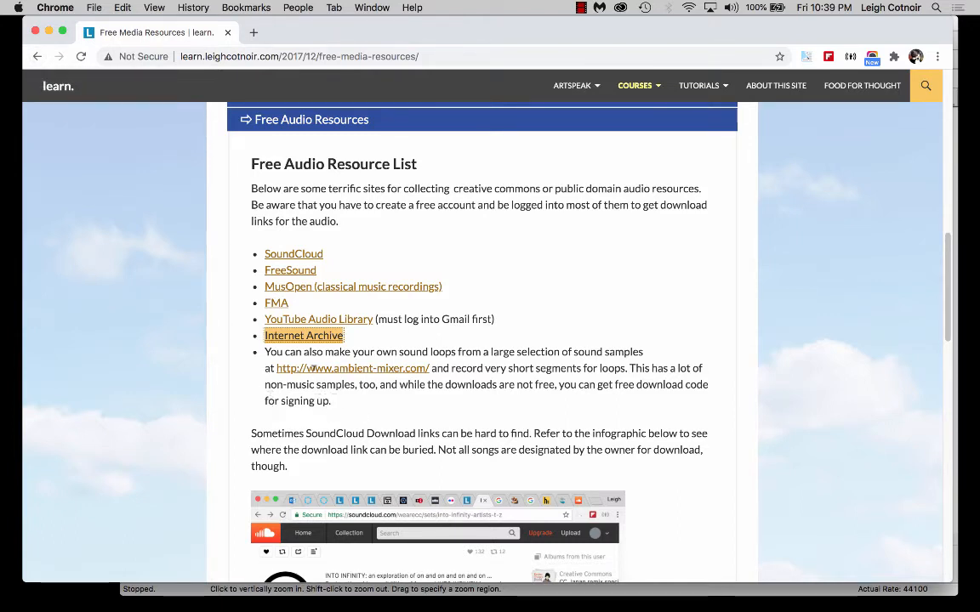
Review the Free Audio Resource List, including the ambient-mixer note, the SoundCloud download infographic and the "Convert or Snag Audio" section.
left_click_drag(265, 350, 340, 387)
triple_click(339, 388)
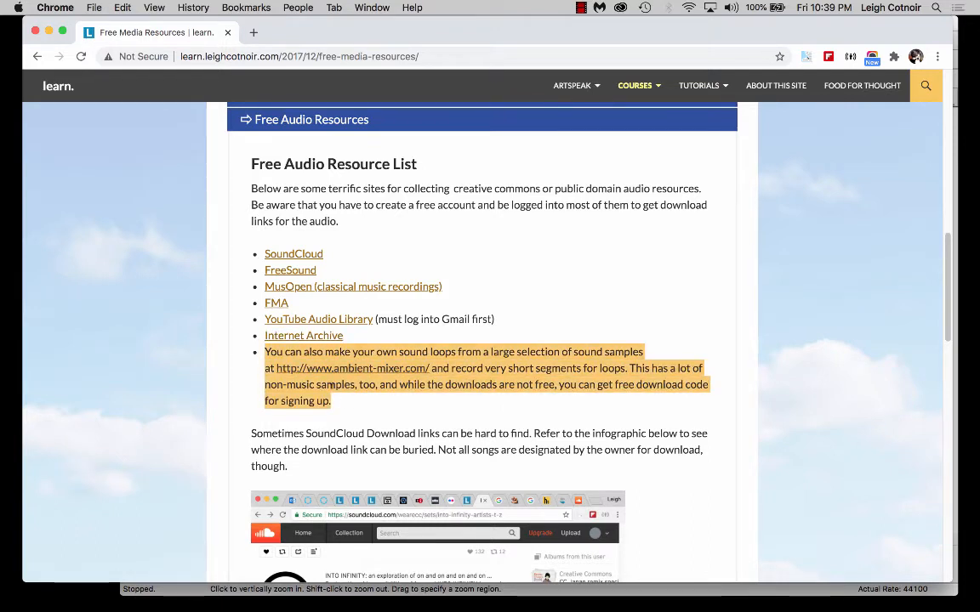
left_click(252, 316)
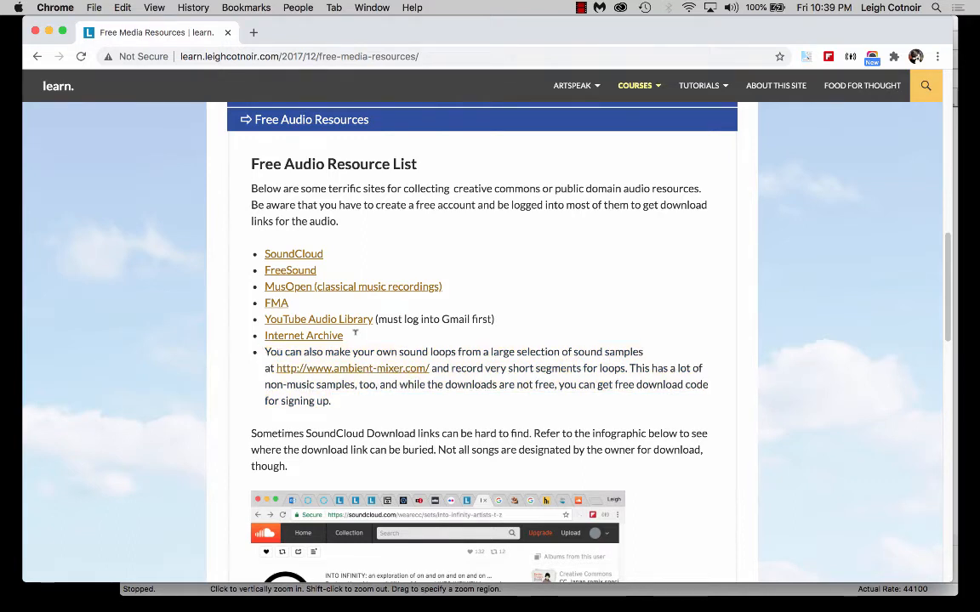
left_click_drag(355, 337, 264, 246)
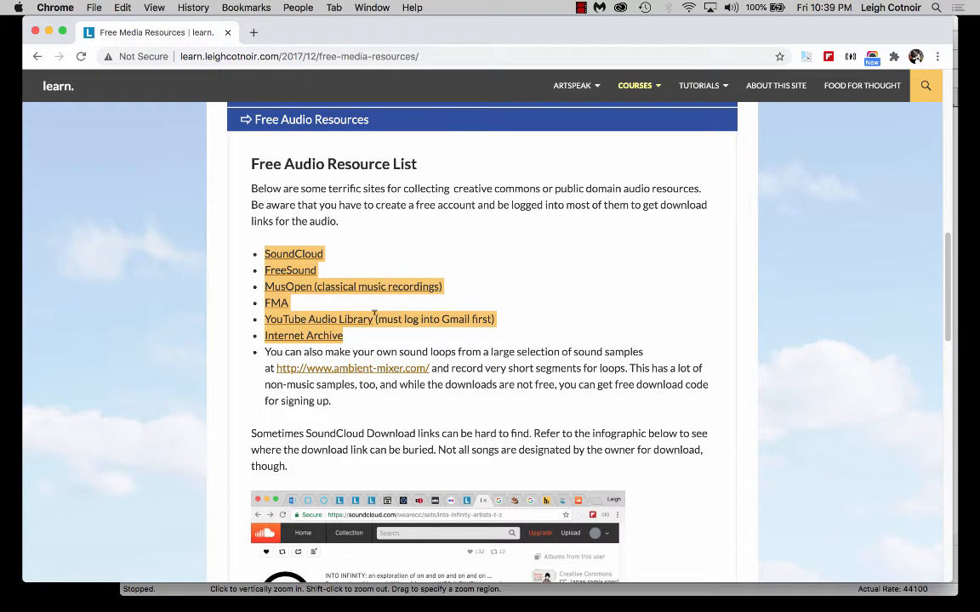
scroll(531, 189, "down", 7)
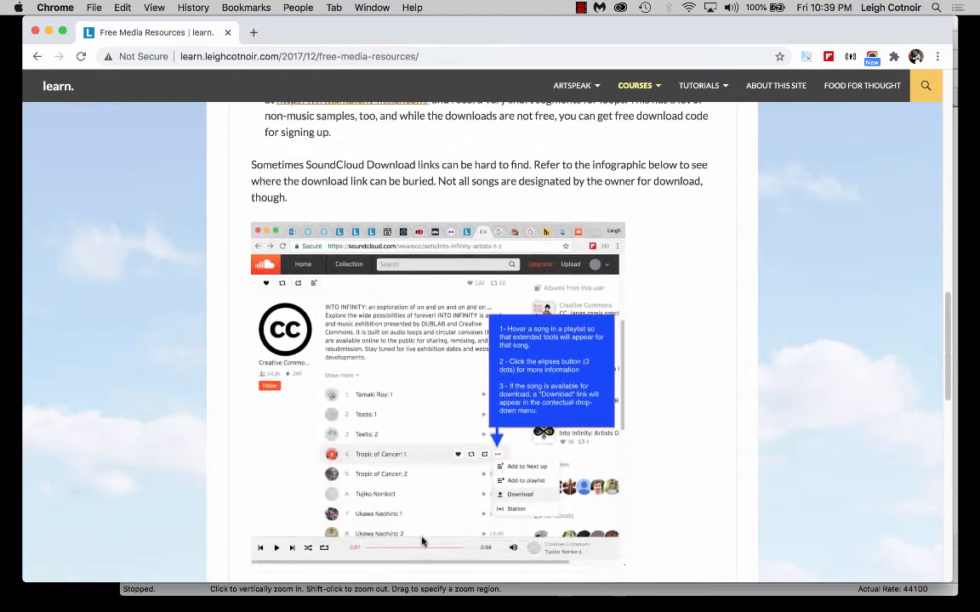
scroll(397, 529, "down", 4)
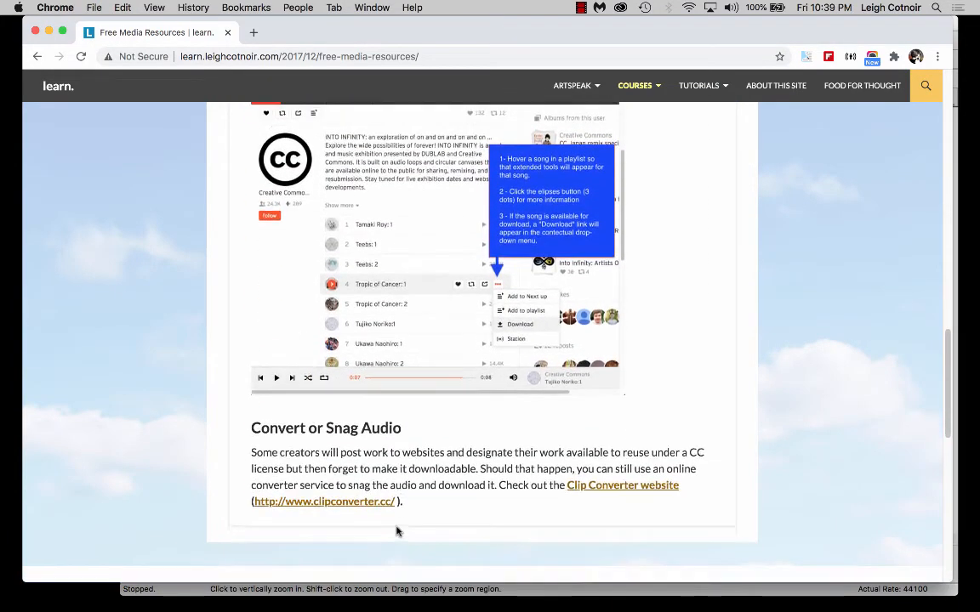
scroll(396, 529, "up", 1)
scroll(397, 529, "down", 3)
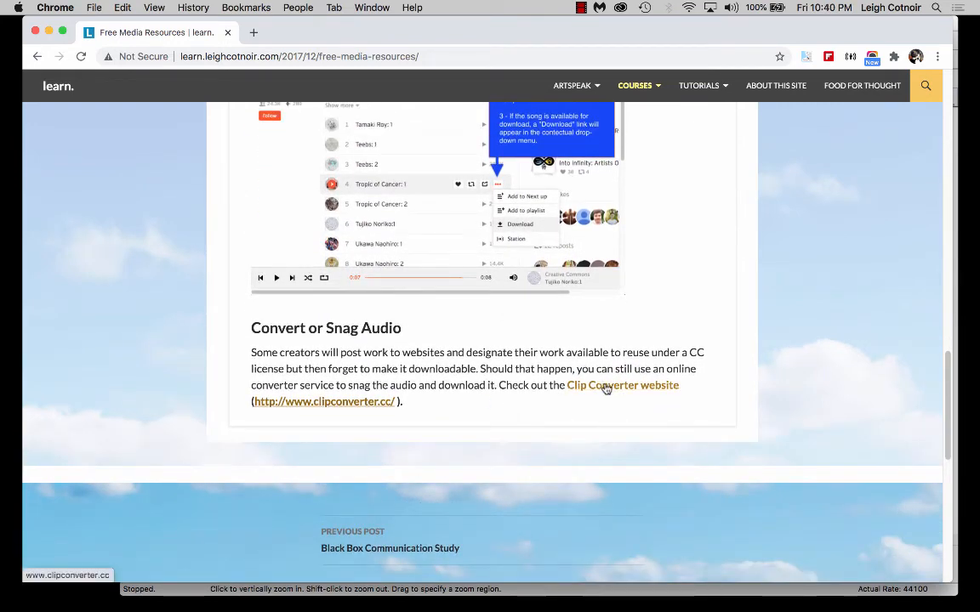
scroll(382, 256, "up", 15)
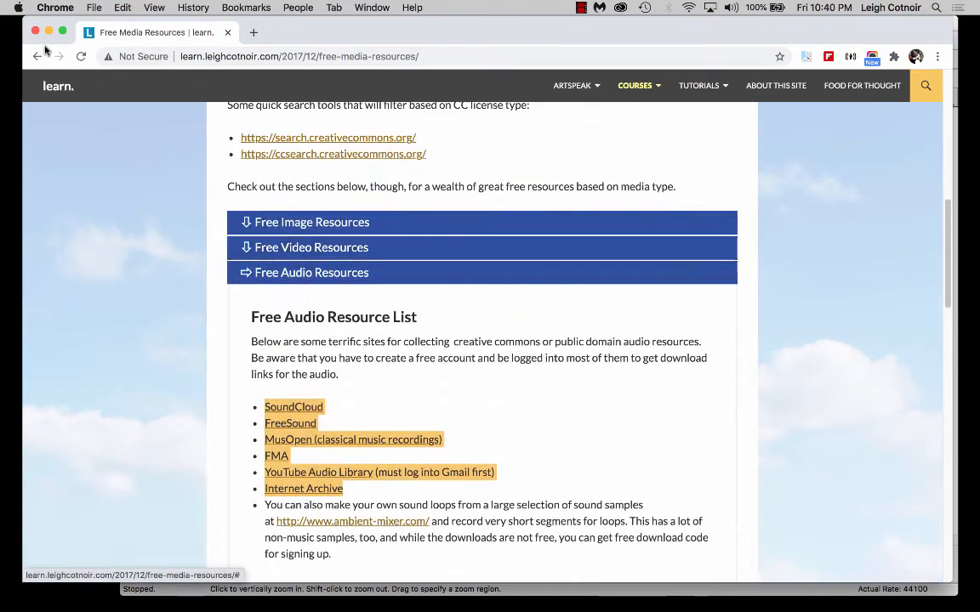
Close the browser window and listen to a Quick Look preview of inspriration.aiff in the audio folder.
left_click(36, 32)
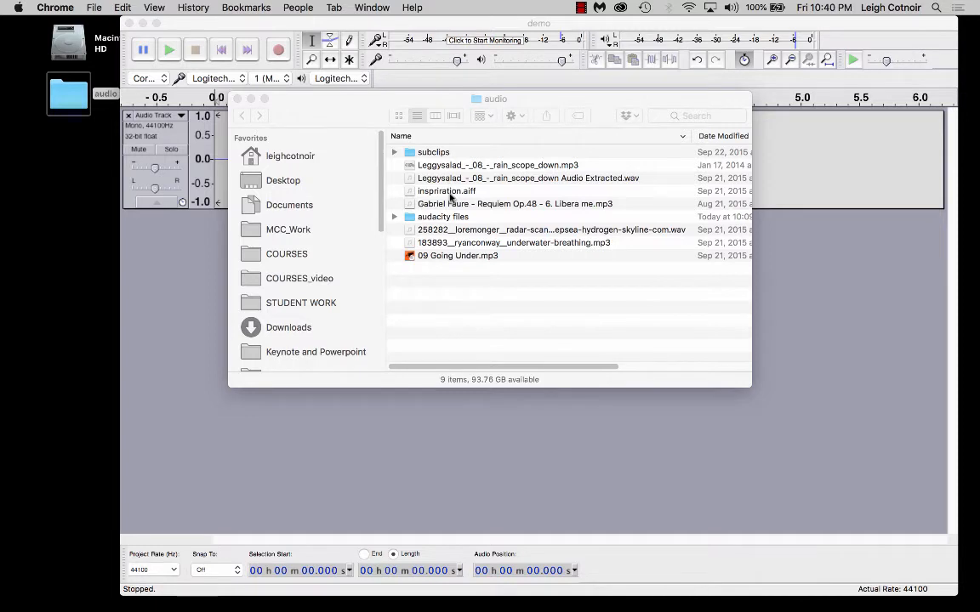
left_click(449, 194)
left_click(434, 194)
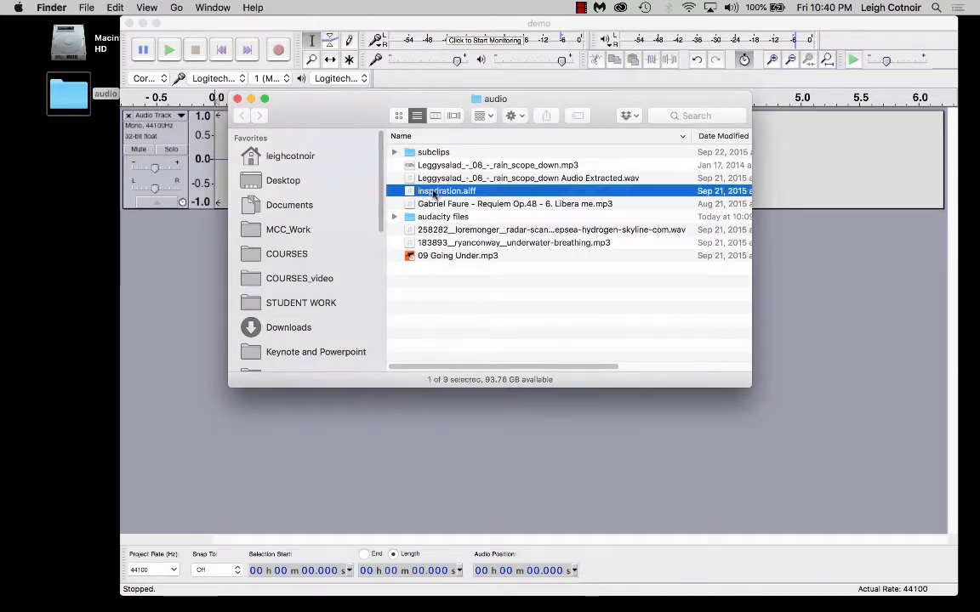
key("space")
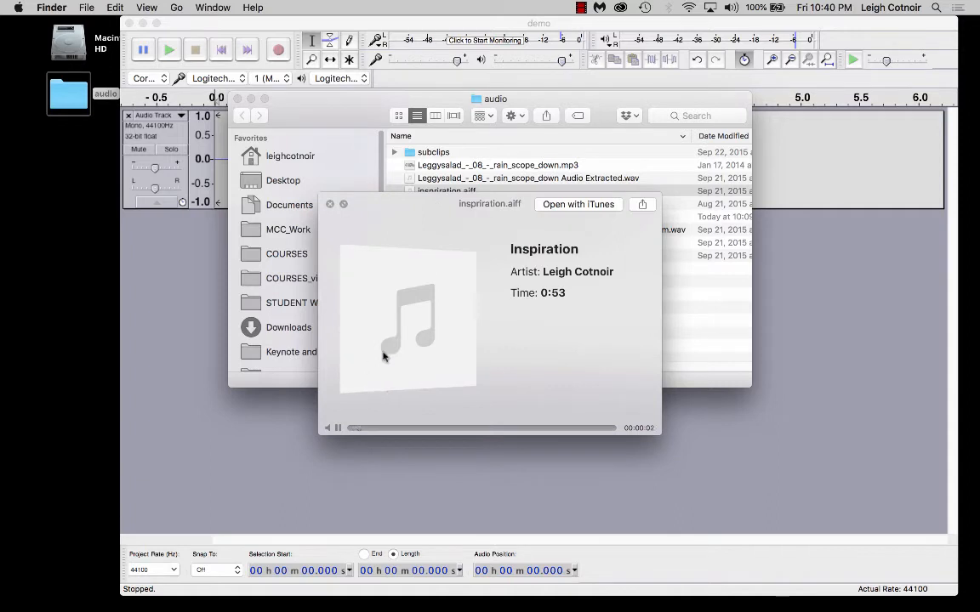
key("space")
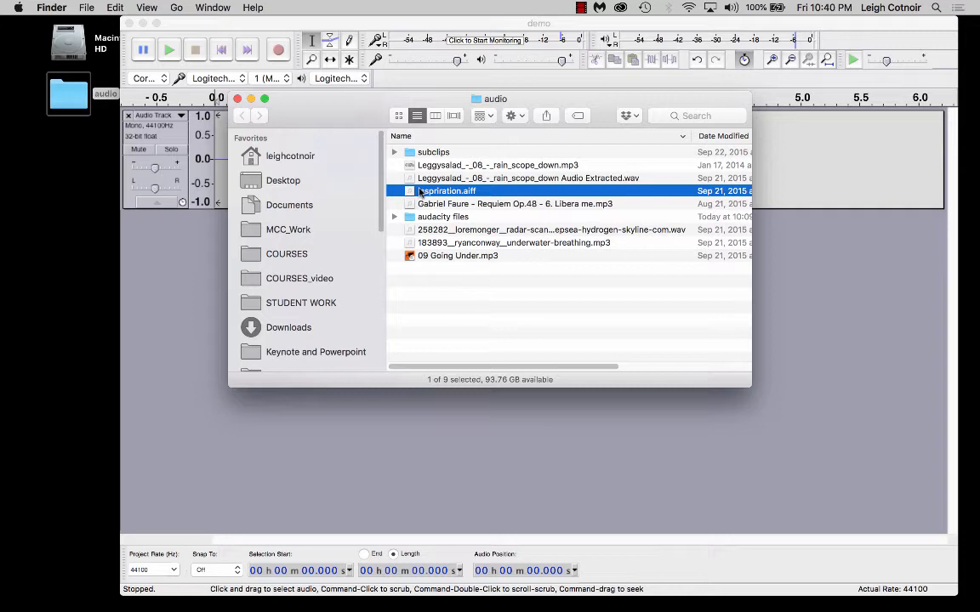
Move the audio folder window out of the way and switch to the demo project in Audacity.
mouse_move(2, 202)
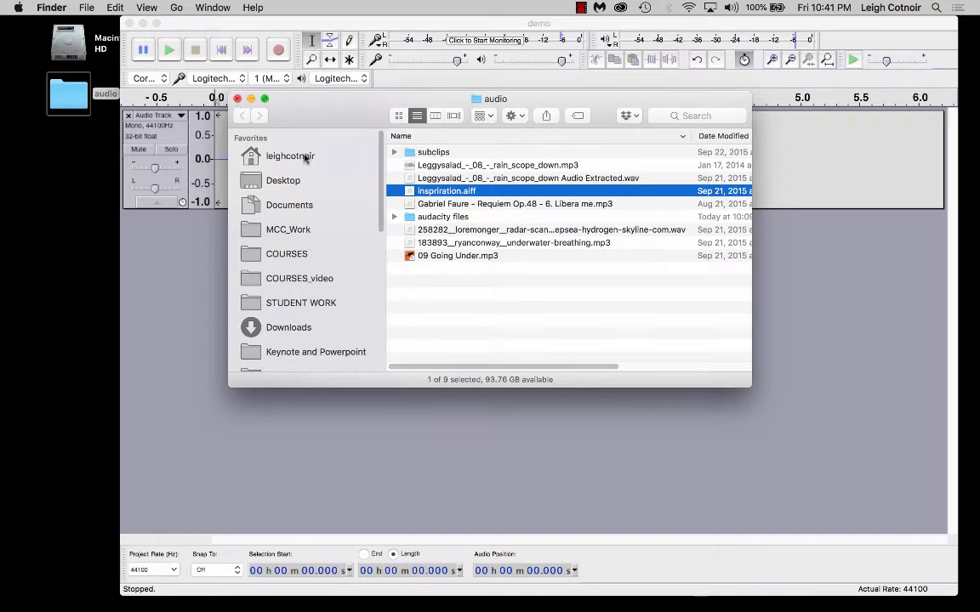
left_click_drag(274, 107, 550, 204)
left_click(268, 261)
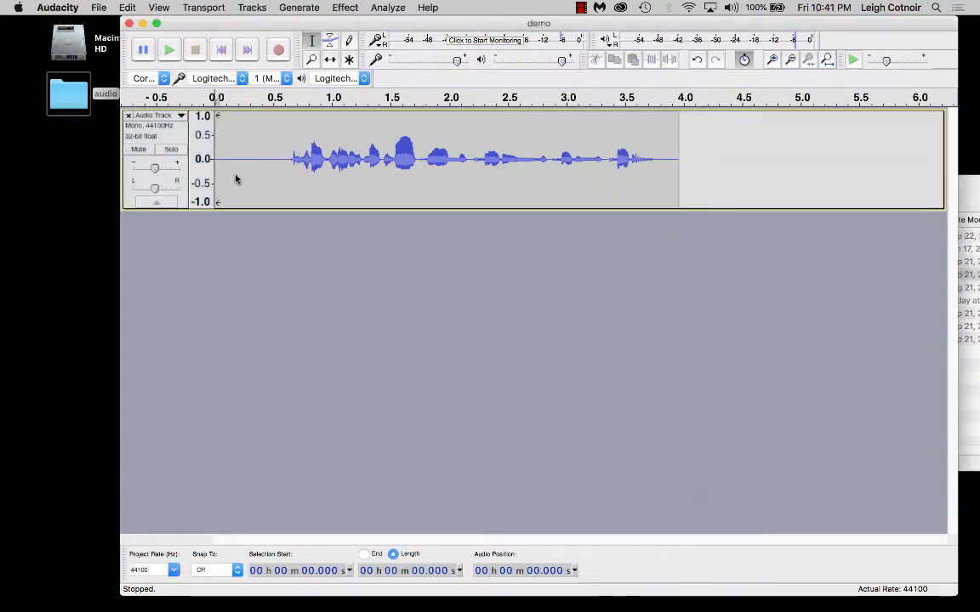
Import 09 Going Under.mp3, Gabriel Faure - Requiem Op.48 - 6. Libera me.mp3 and inspriration.aiff from the audio folder, making copies of the files before editing.
left_click(99, 8)
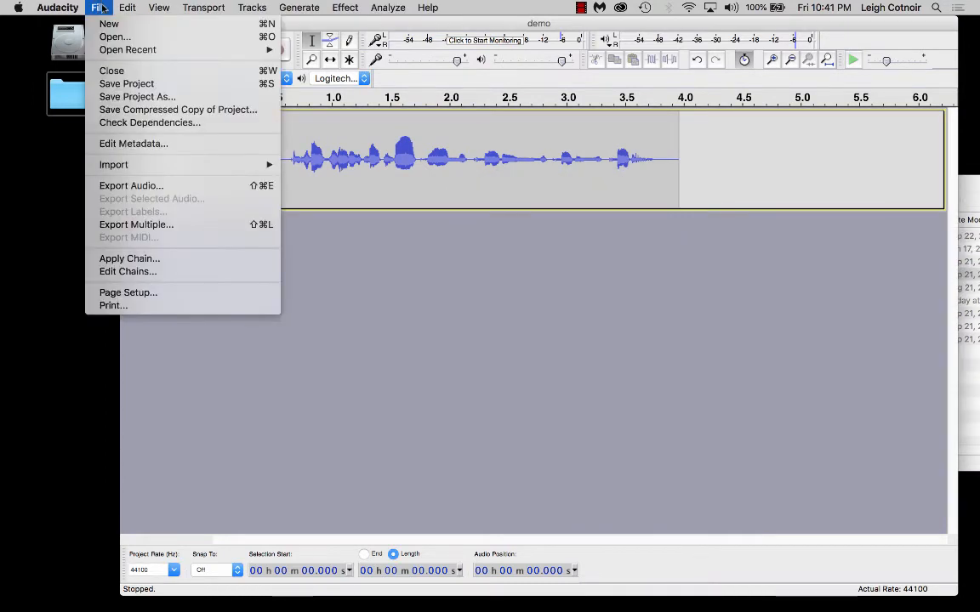
mouse_move(116, 165)
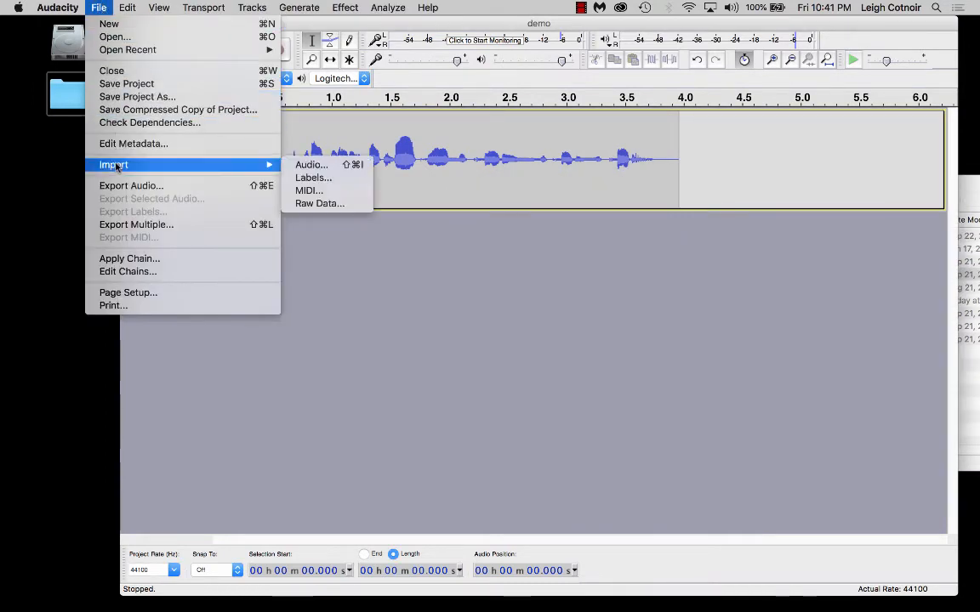
left_click(313, 165)
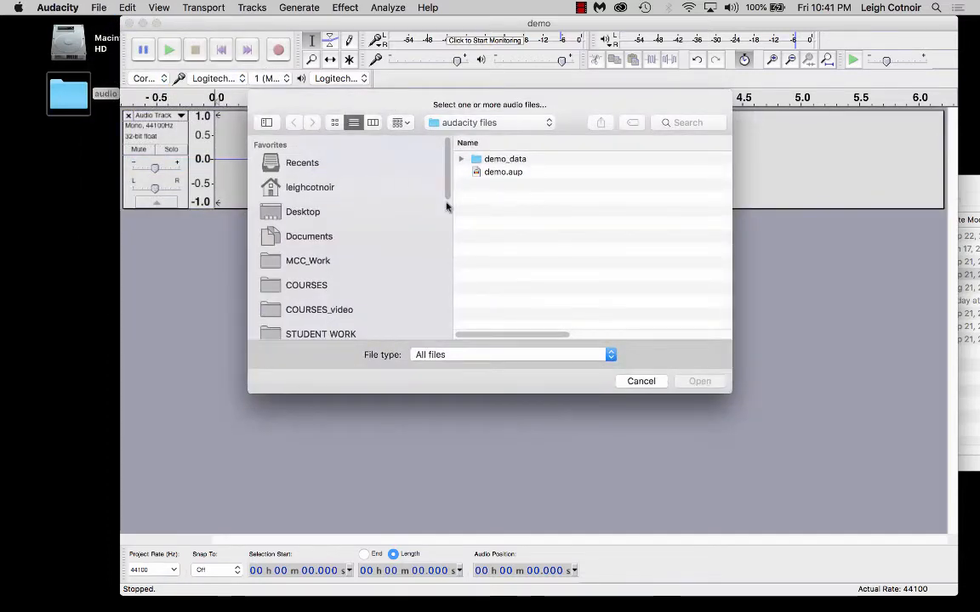
left_click(490, 126)
left_click(453, 137)
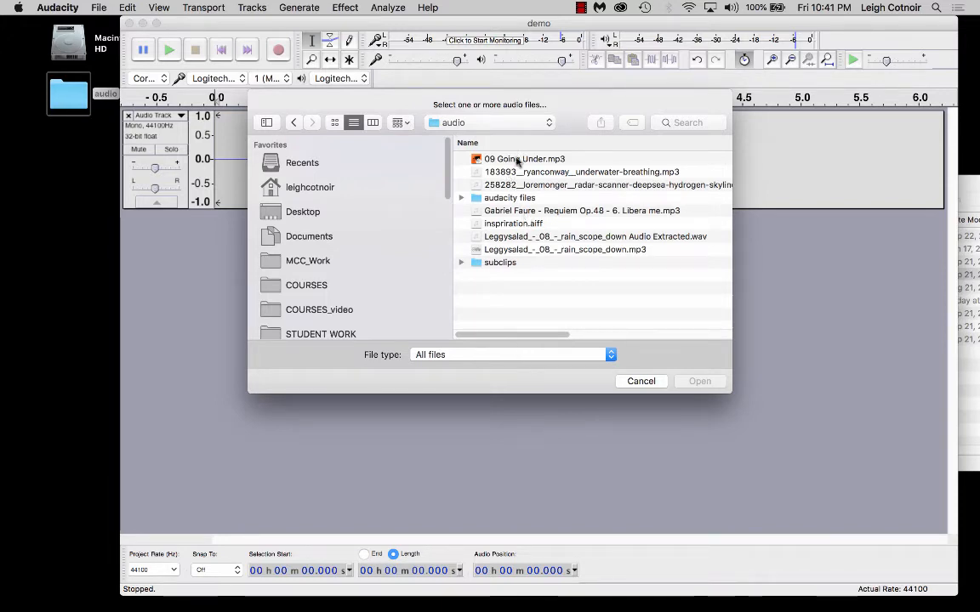
left_click(520, 159)
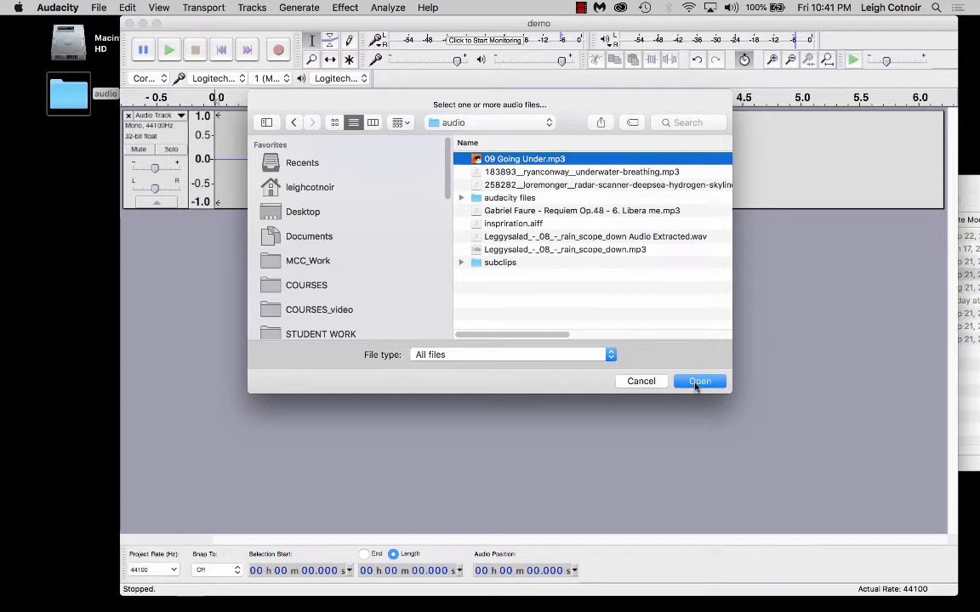
left_click(507, 225, "super")
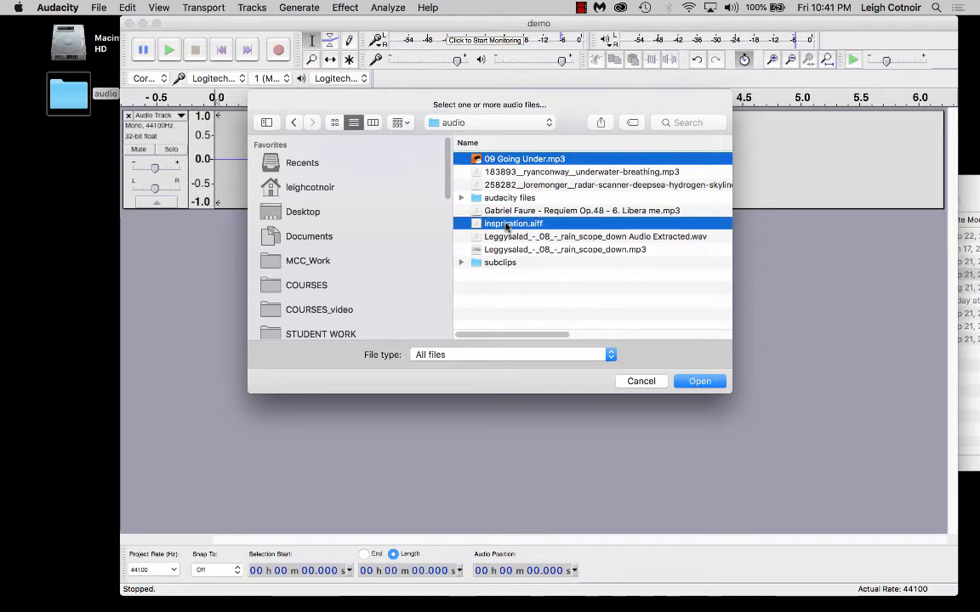
left_click(559, 213, "super")
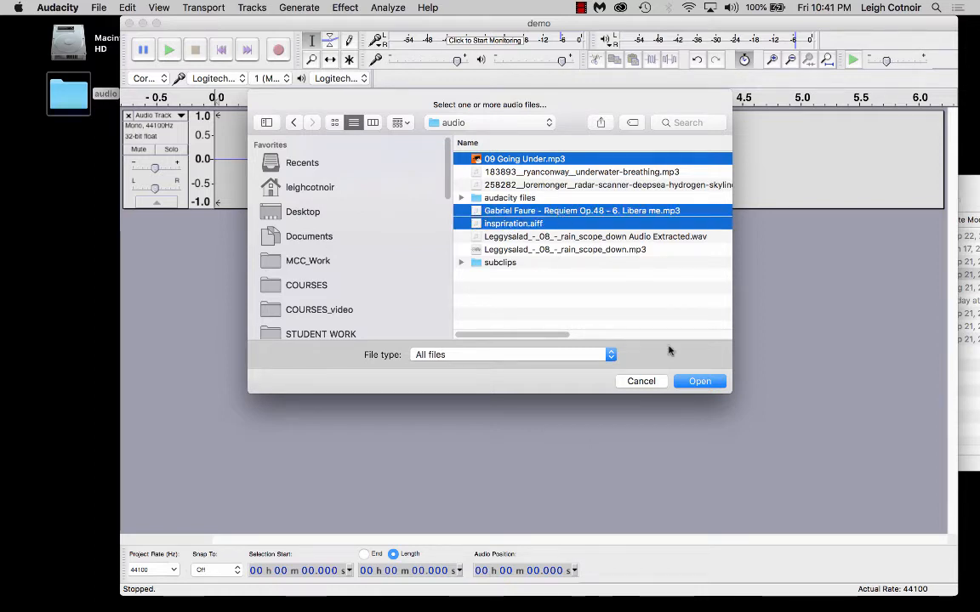
left_click(698, 382)
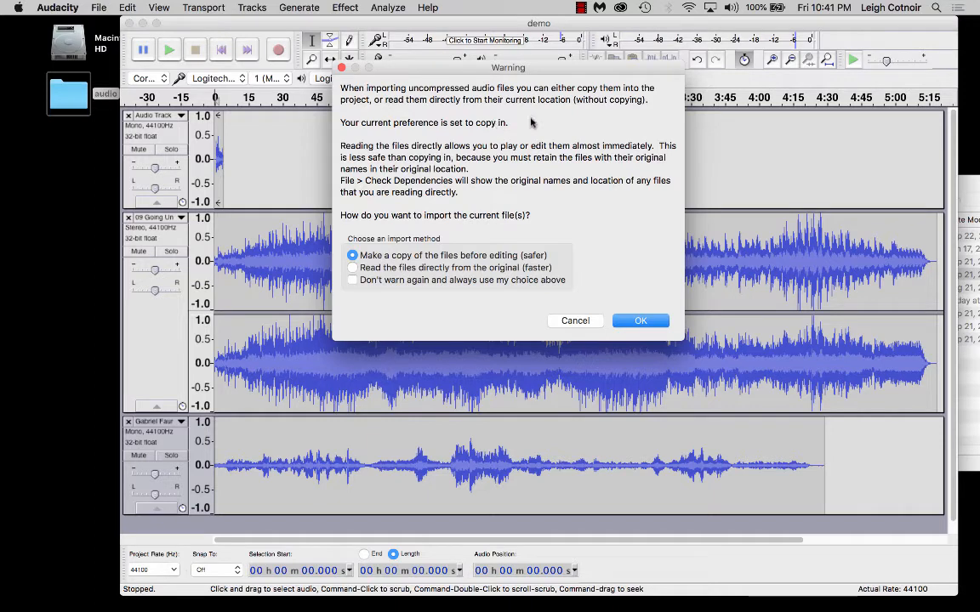
left_click(638, 321)
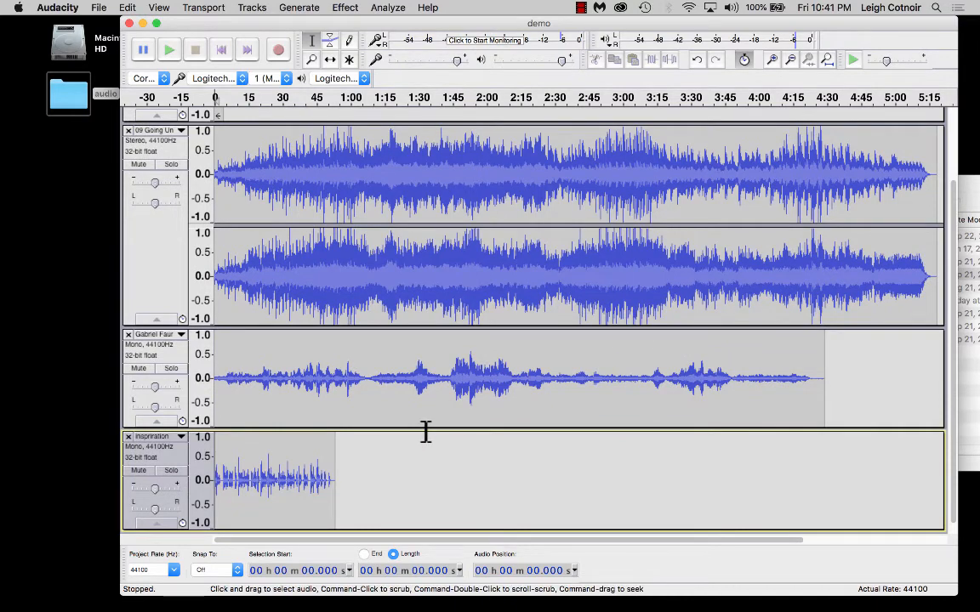
Mute the original Audio Track, the Gabriel Faure track and the inspriration track, leaving 09 Going Under unmuted.
scroll(425, 432, "up", 3)
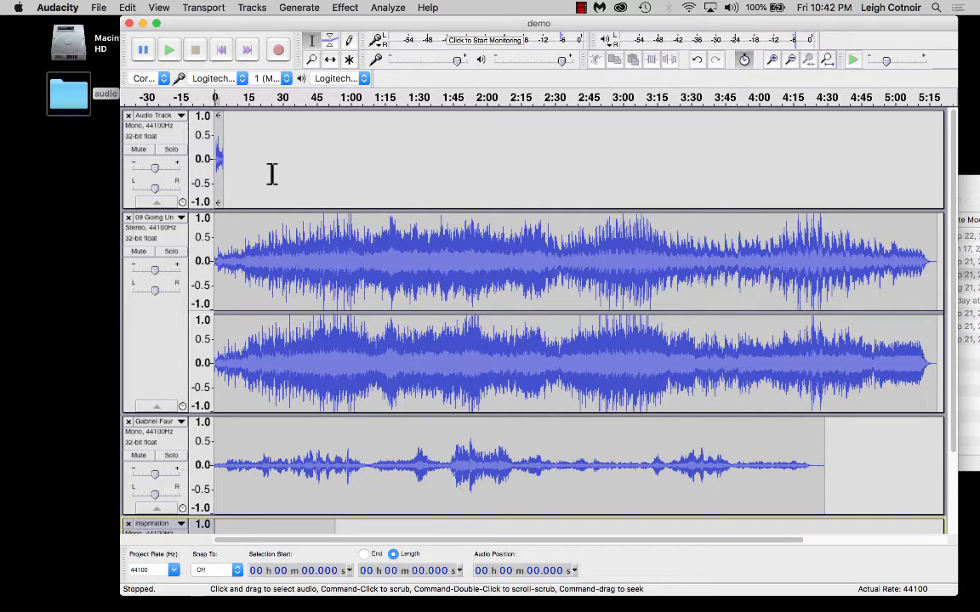
scroll(272, 174, "down", 3)
scroll(272, 175, "up", 3)
left_click(138, 150)
scroll(198, 373, "down", 2)
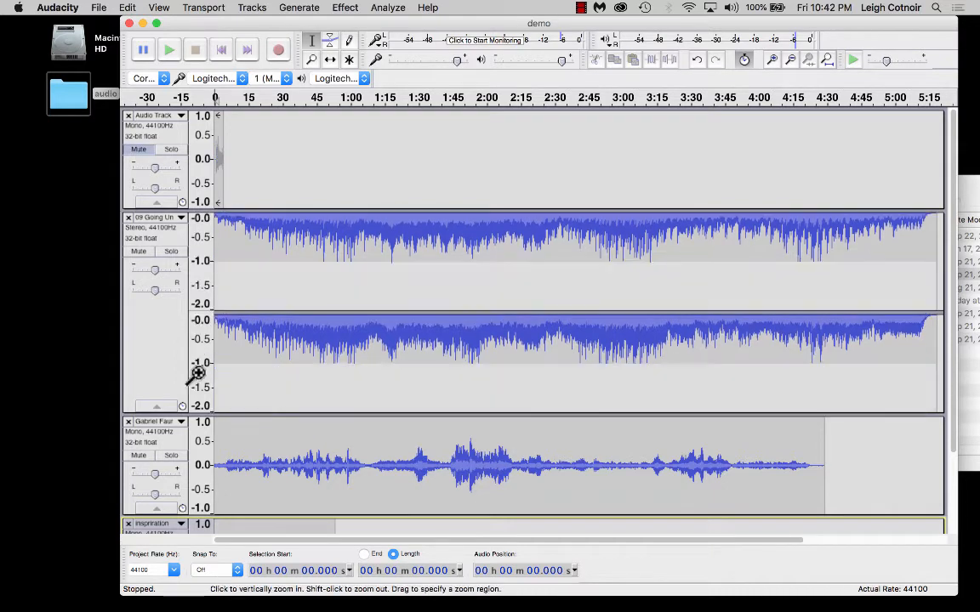
scroll(198, 372, "up", 4)
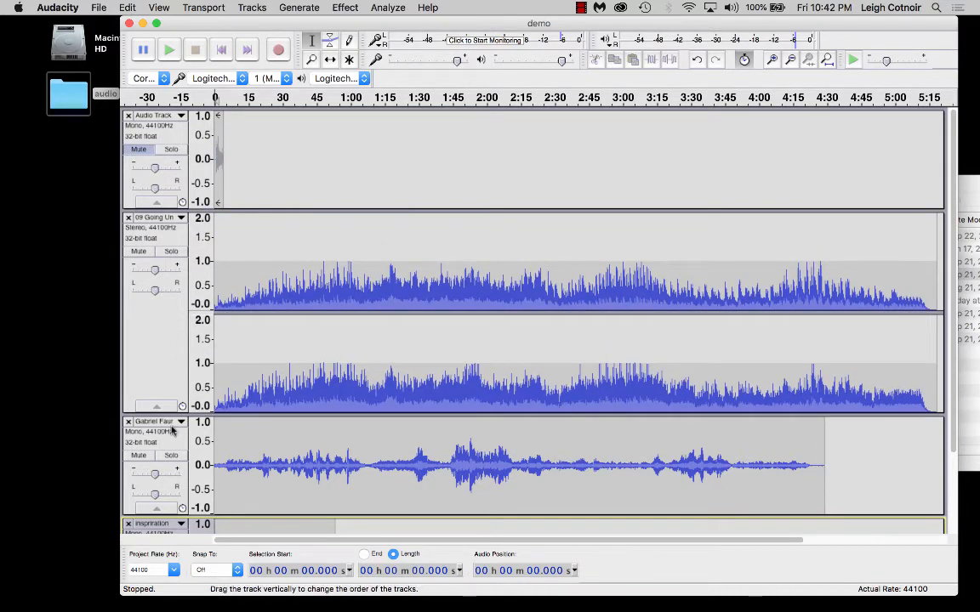
scroll(239, 445, "down", 3)
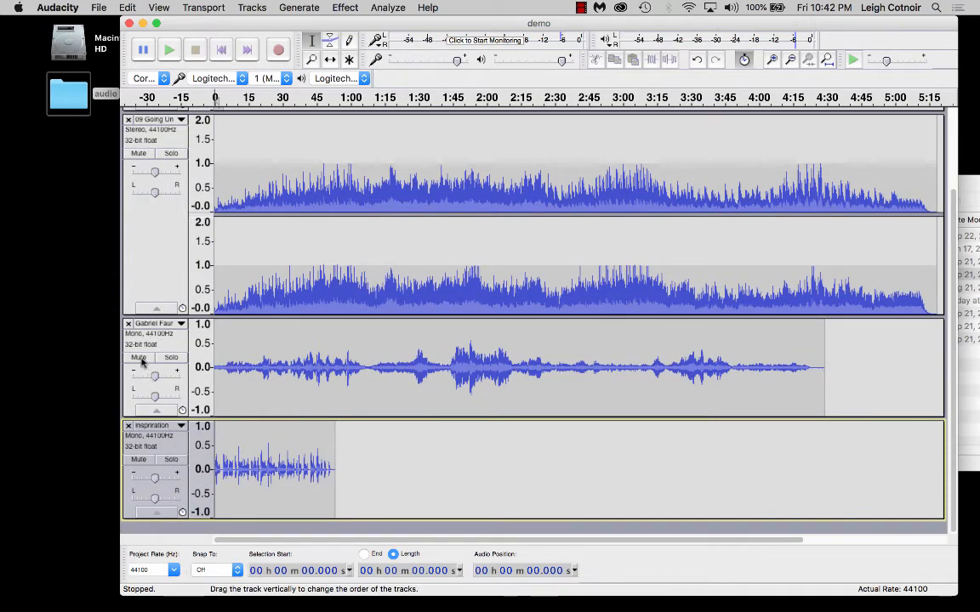
left_click(139, 358)
left_click(139, 459)
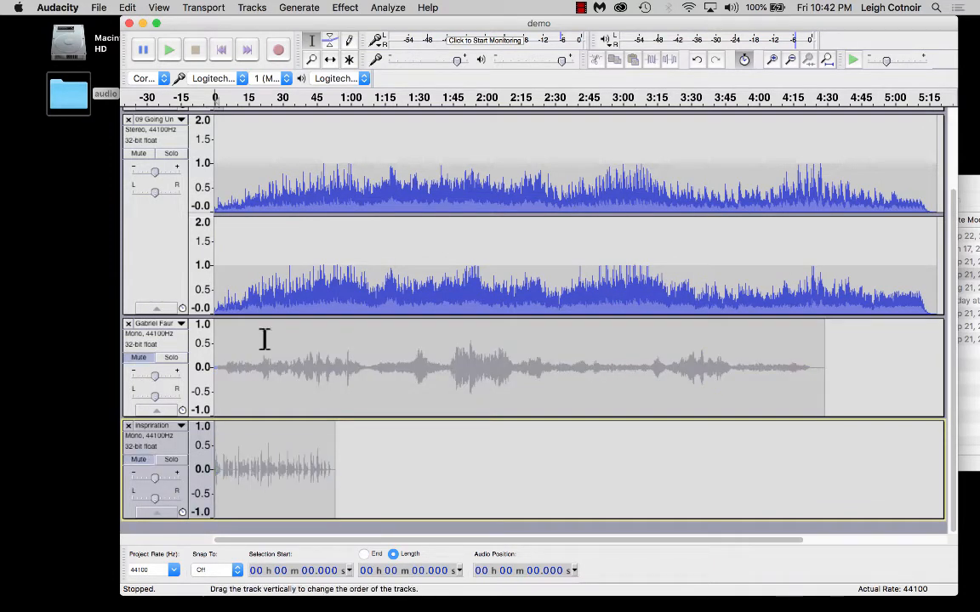
Play the opening seconds of the project to hear the 09 Going Under track, and stop playback.
scroll(264, 339, "up", 3)
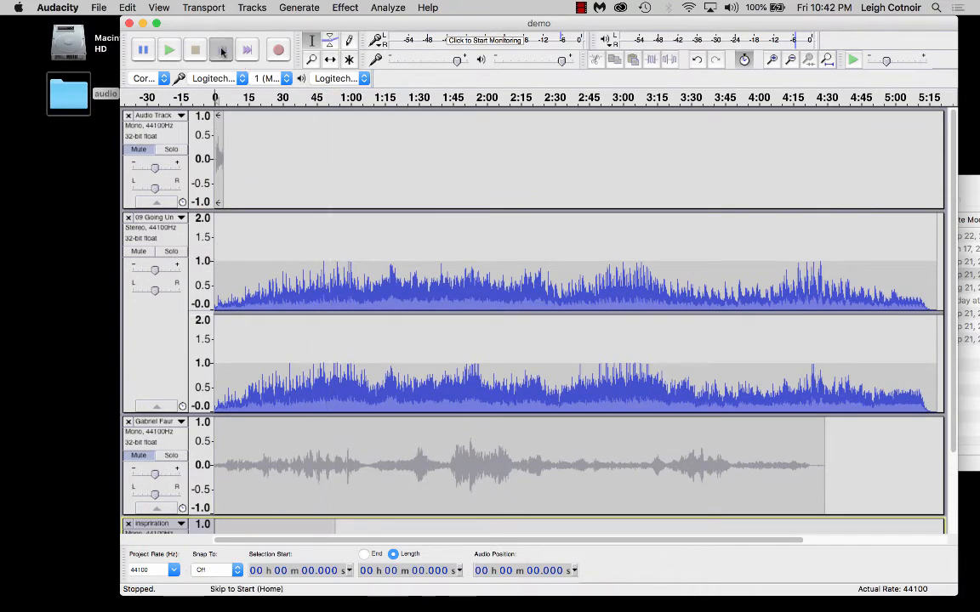
left_click(170, 51)
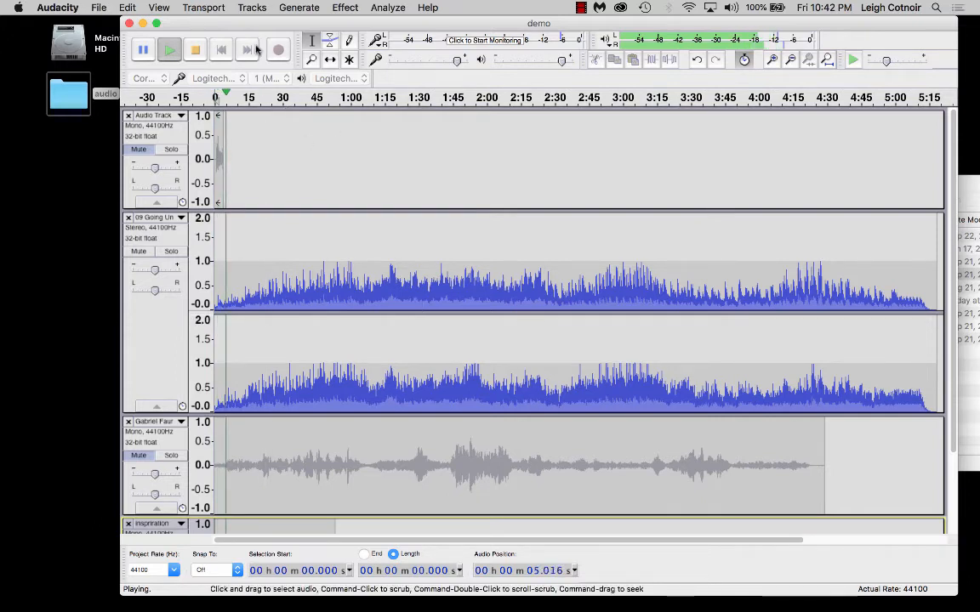
left_click(194, 49)
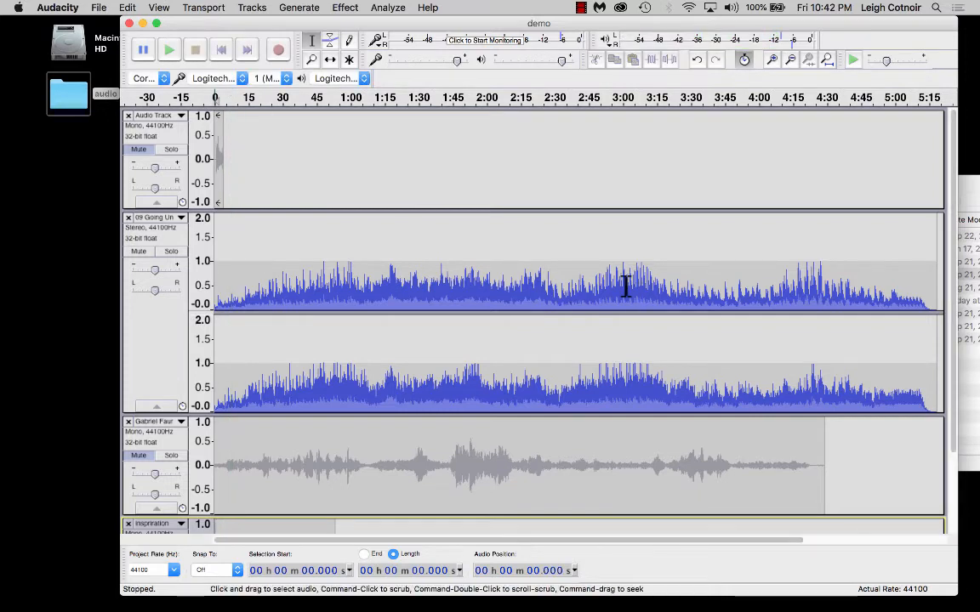
Play the 09 Going Under track from about 2:52, lower the playback volume while listening, and stop playback.
left_click(312, 58)
left_click(633, 293)
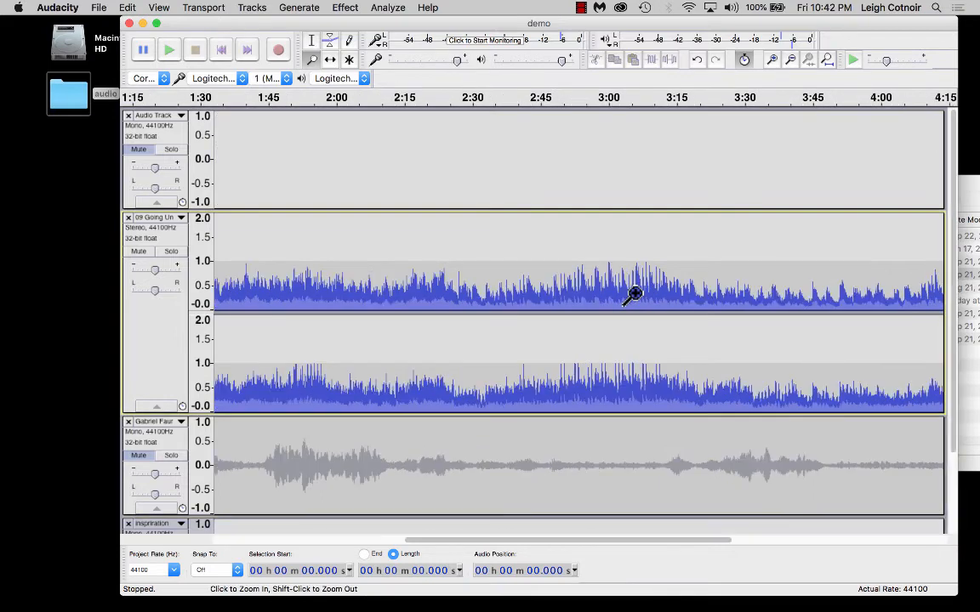
left_click(632, 293)
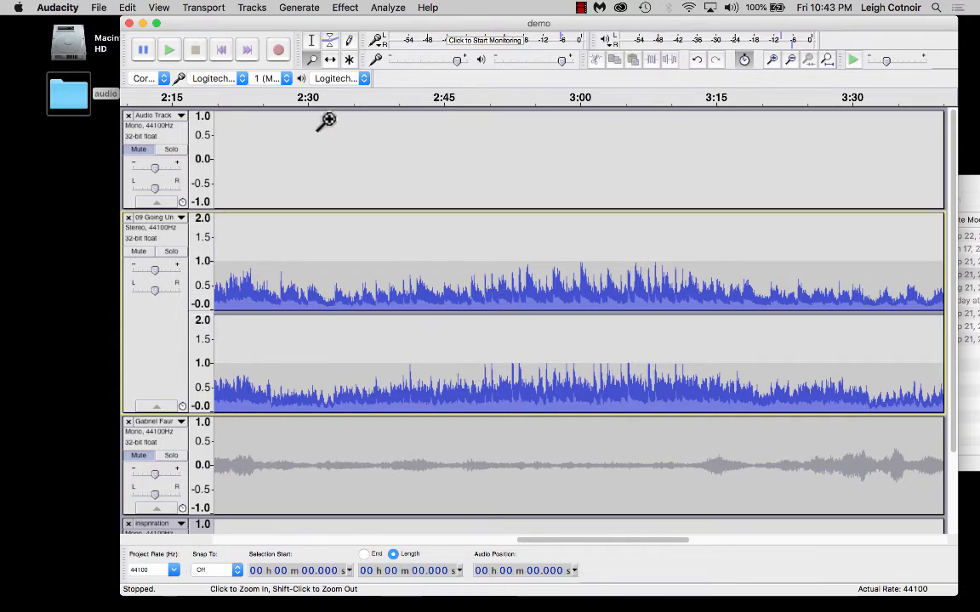
left_click(312, 43)
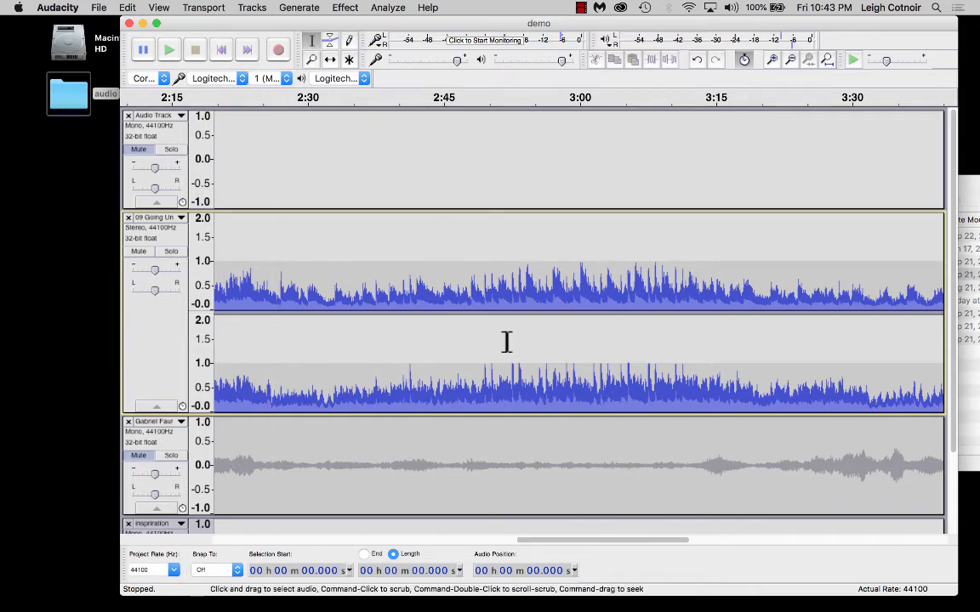
left_click(508, 342)
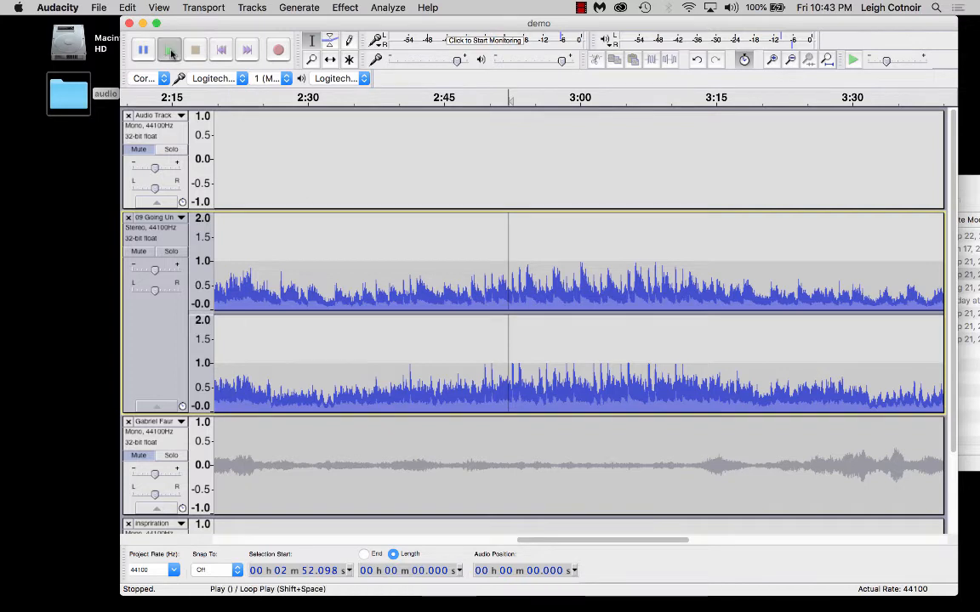
left_click(170, 52)
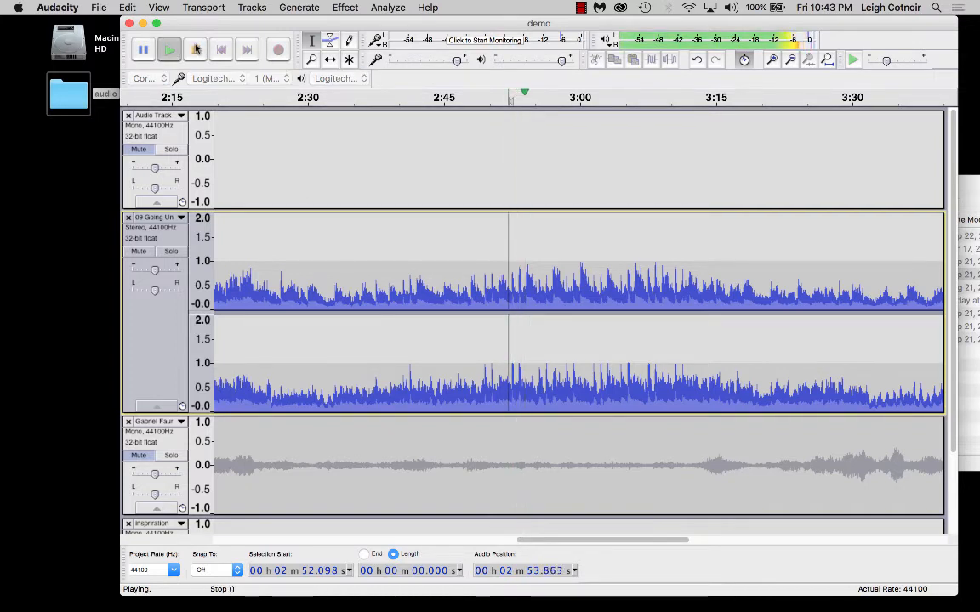
key("XF86AudioLowerVolume")
key("XF86AudioLowerVolume")
key("XF86AudioLowerVolume")
key("XF86AudioLowerVolume")
key("XF86AudioLowerVolume")
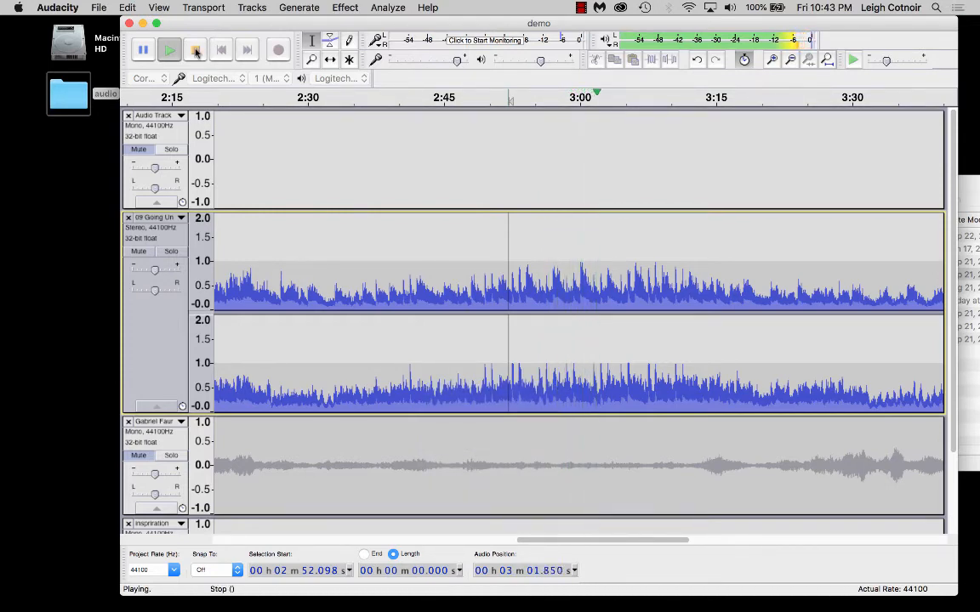
key("space")
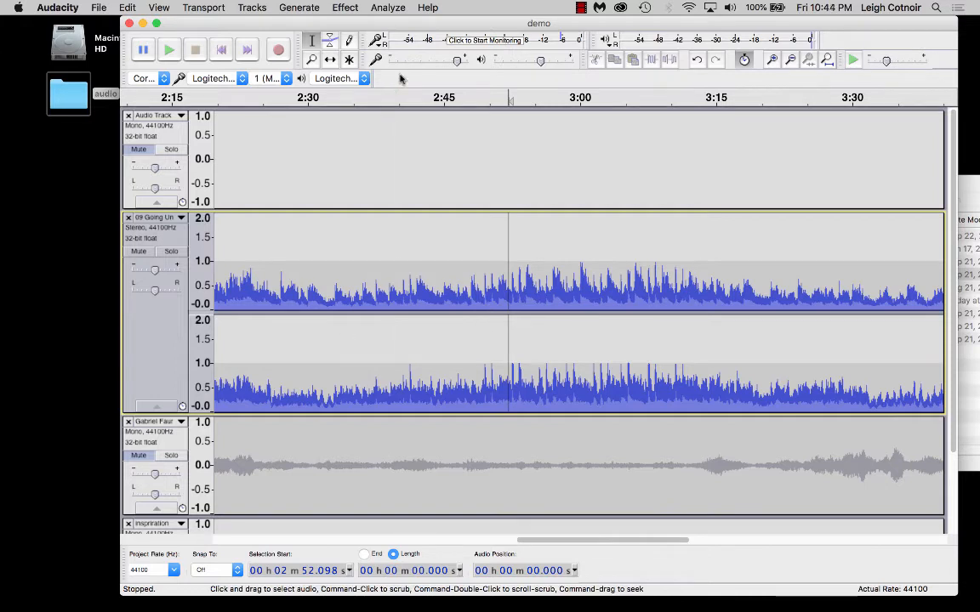
Mute 09 Going Under, unmute the Gabriel Faure track, and audition it from about 20 seconds with the playback volume raised.
left_click(139, 252)
left_click(137, 455)
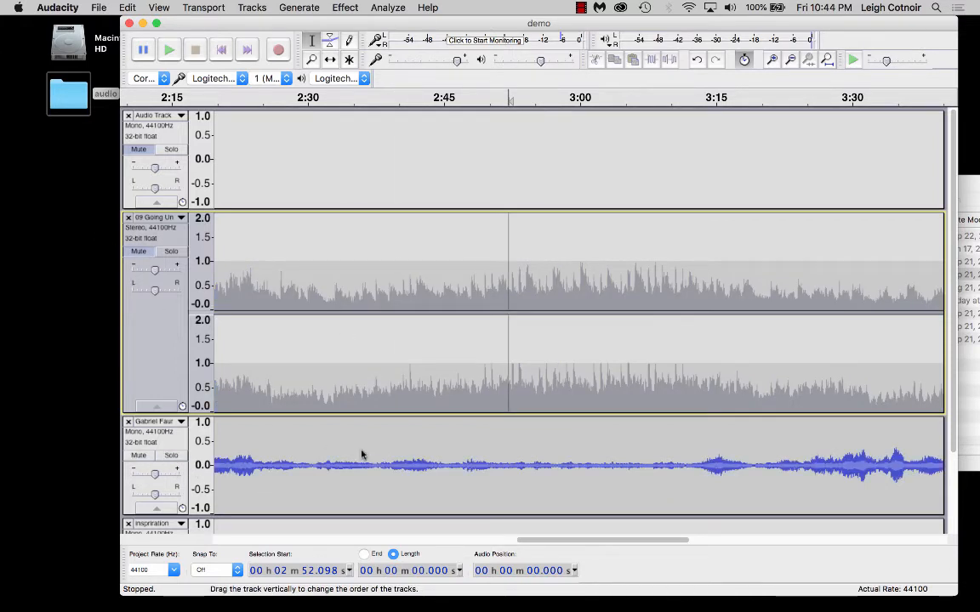
left_click(221, 49)
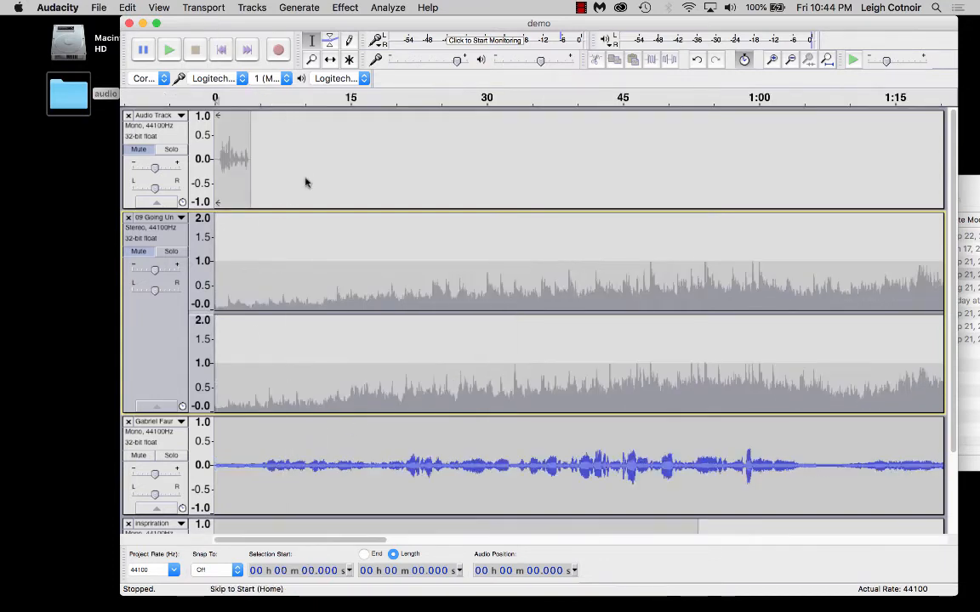
left_click(400, 423)
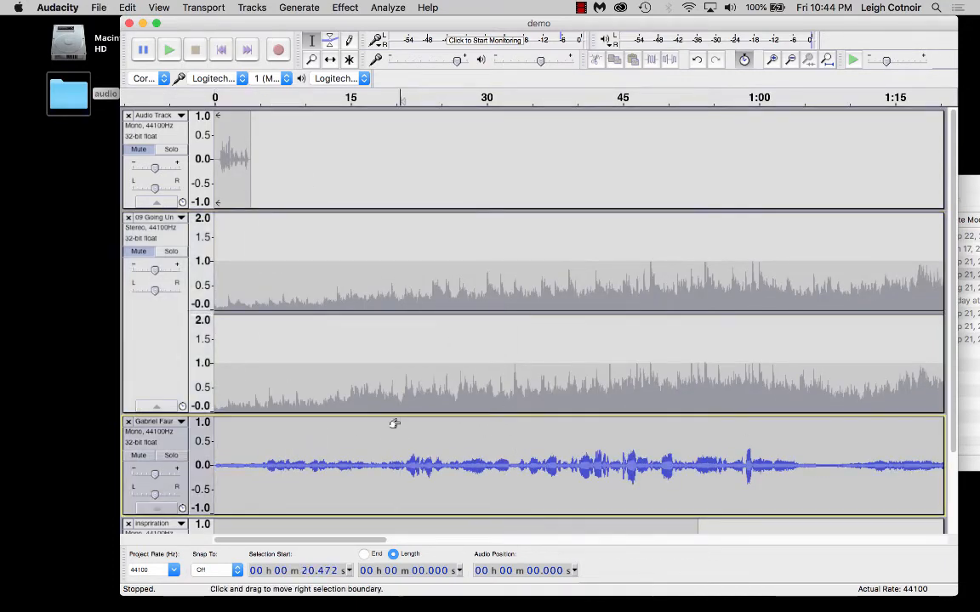
left_click(170, 50)
key("XF86AudioRaiseVolume")
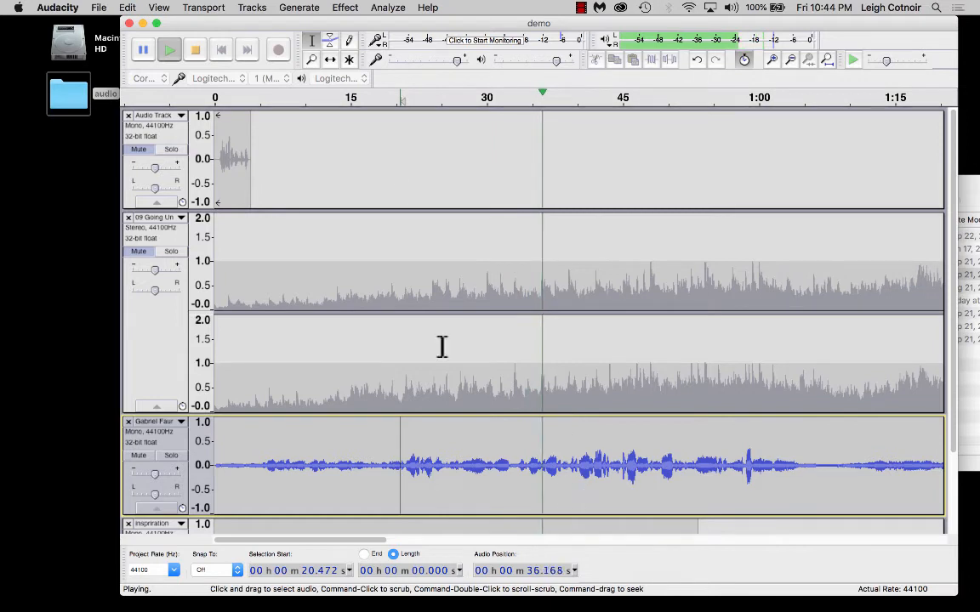
left_click(195, 50)
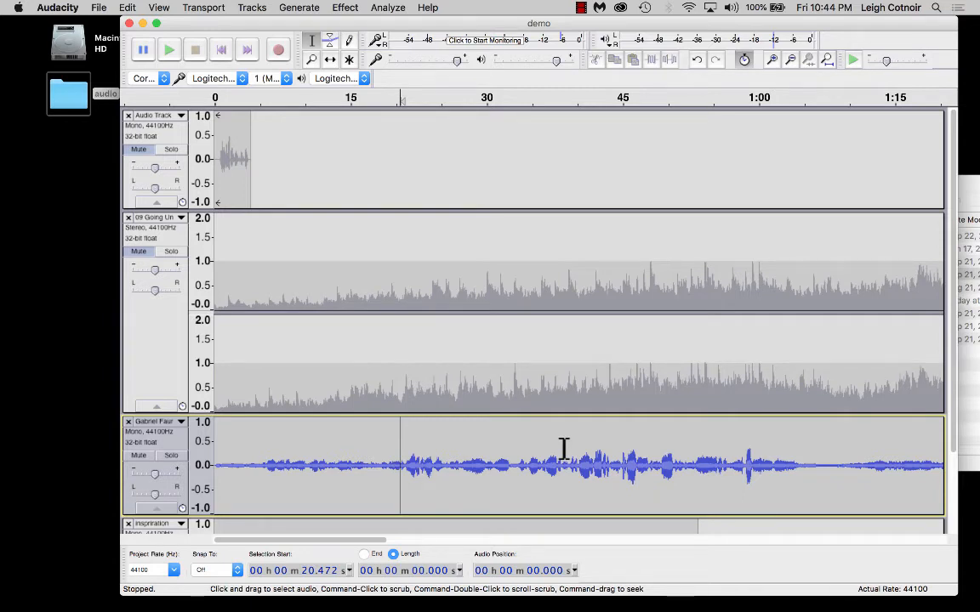
Unmute 09 Going Under and play it together with the Gabriel Faure track from about 20 seconds, and stop playback.
left_click(138, 251)
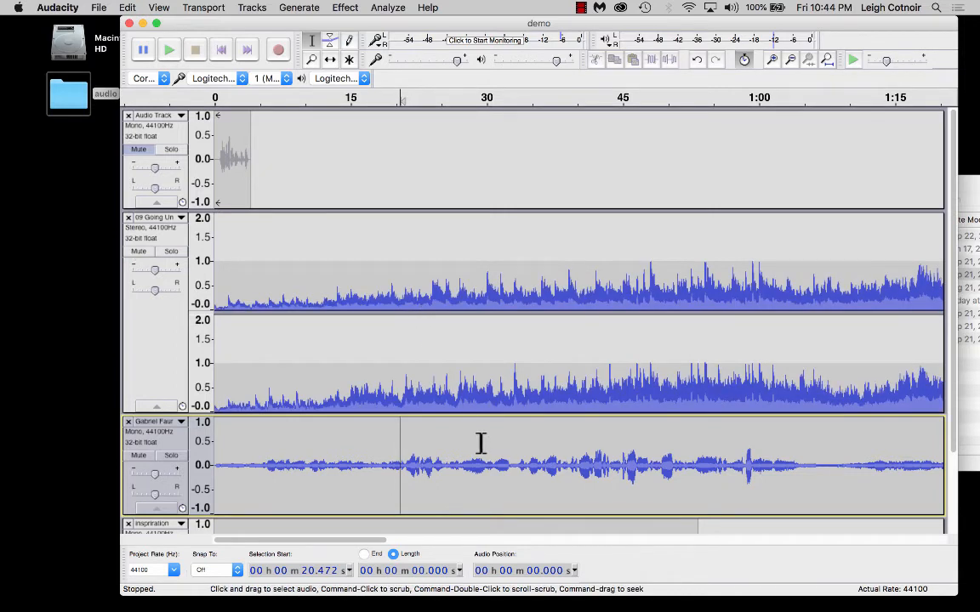
left_click(170, 51)
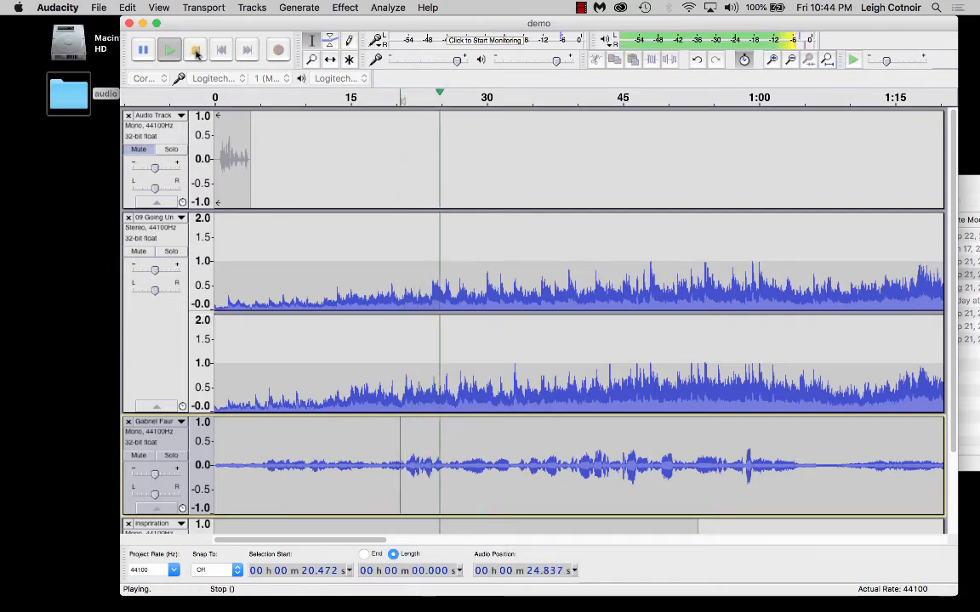
left_click(195, 51)
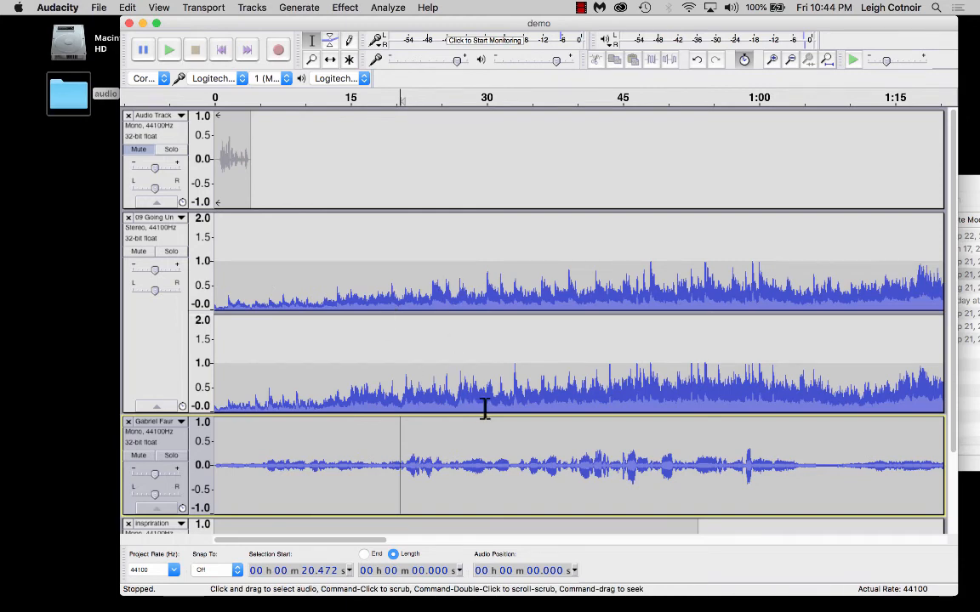
scroll(485, 409, "down", 5)
scroll(485, 409, "up", 4)
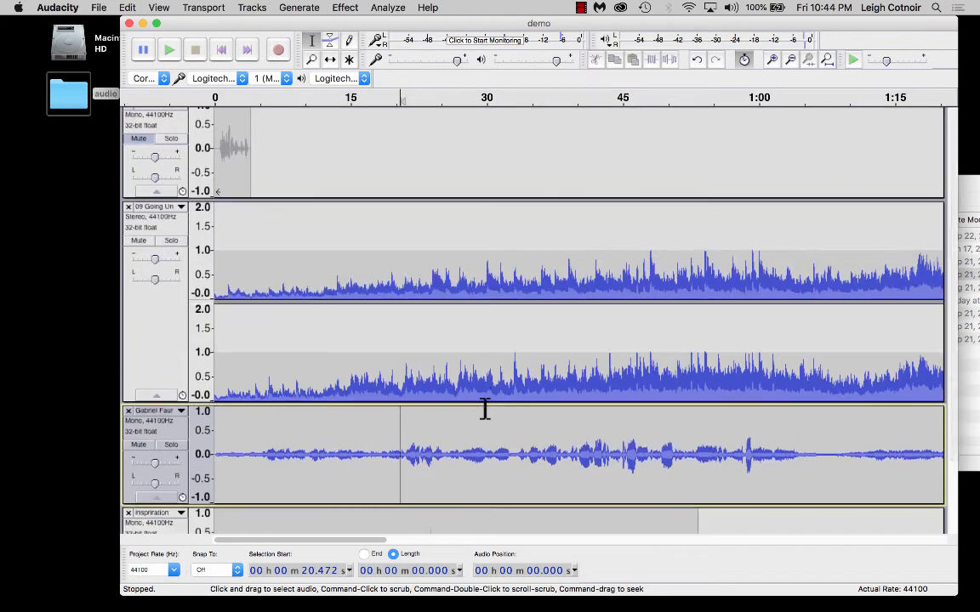
scroll(484, 409, "down", 1)
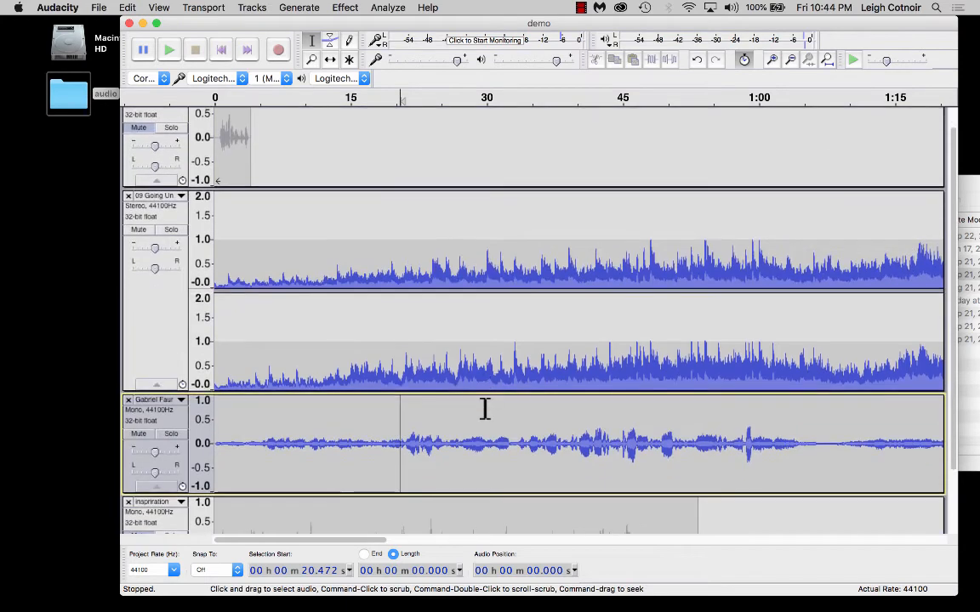
left_click(182, 197)
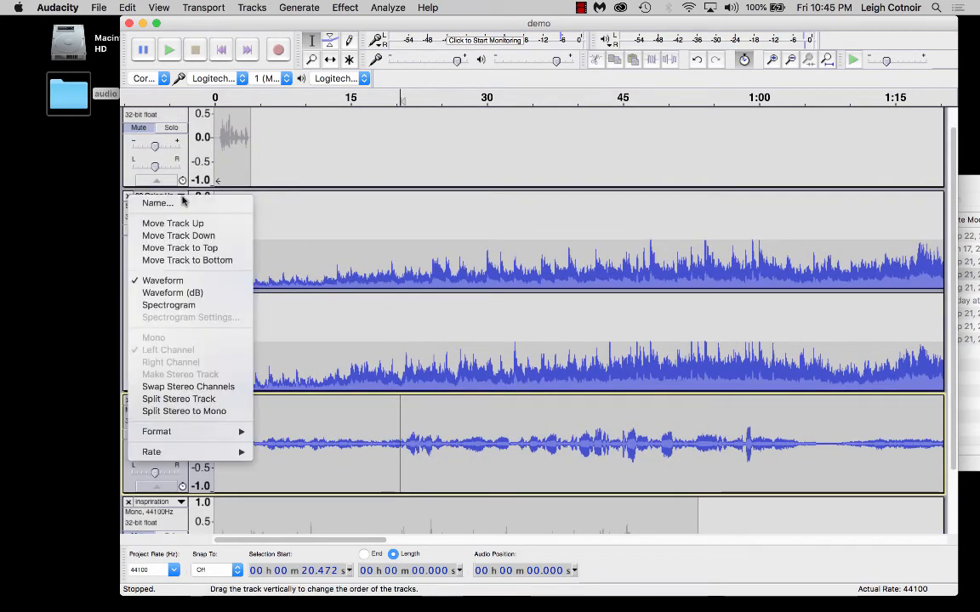
left_click(200, 221)
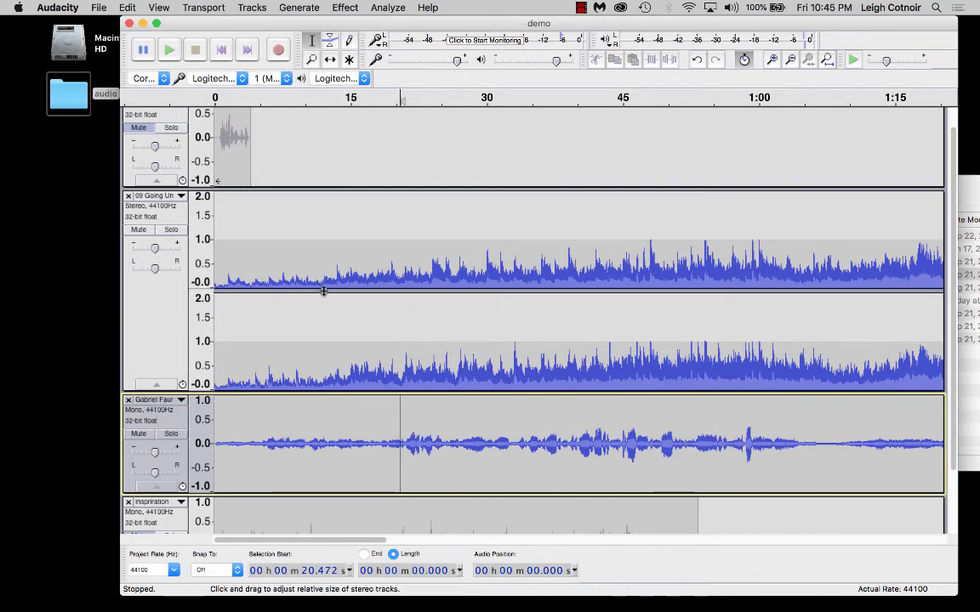
Use the Envelope Tool to fade 09 Going Under from full level at about 12 seconds to about 0.6 at 32 seconds.
left_click(331, 42)
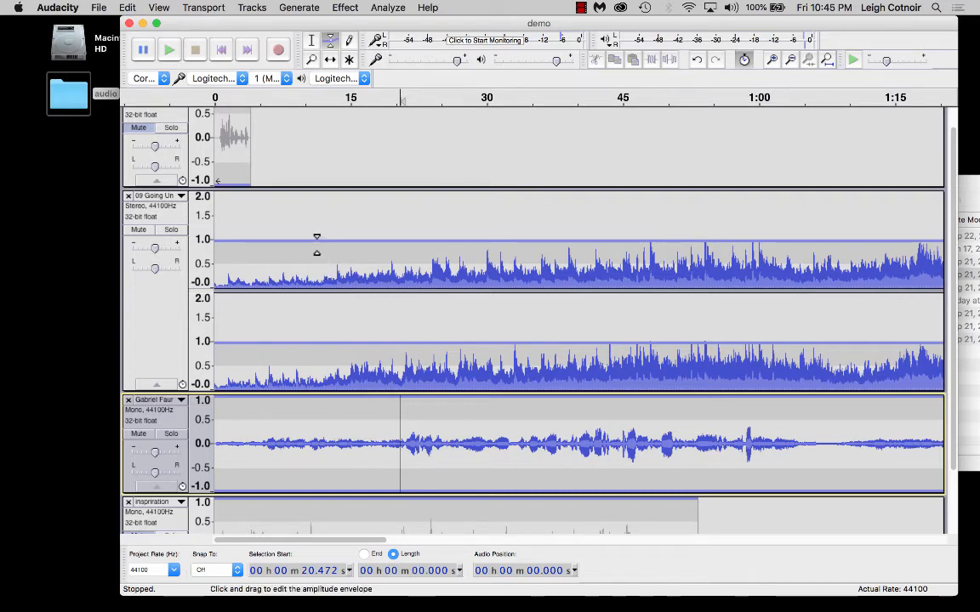
left_click(322, 240)
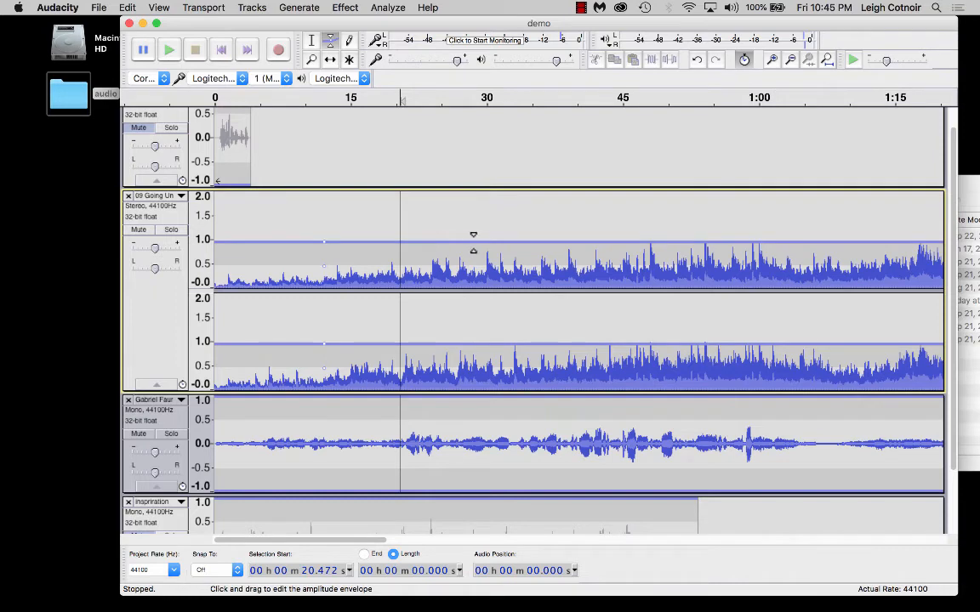
left_click(506, 241)
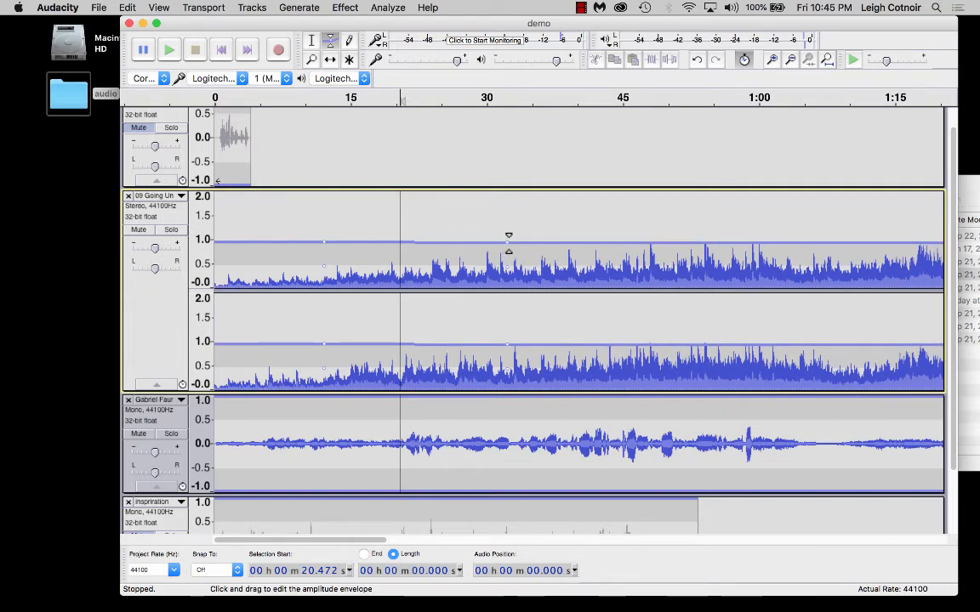
left_click_drag(506, 240, 508, 253)
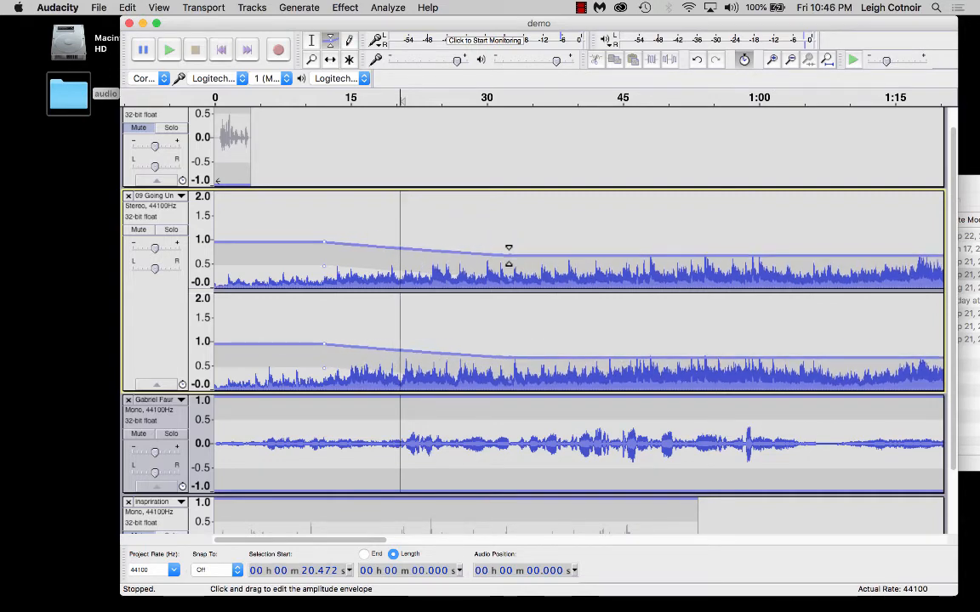
left_click_drag(509, 256, 511, 260)
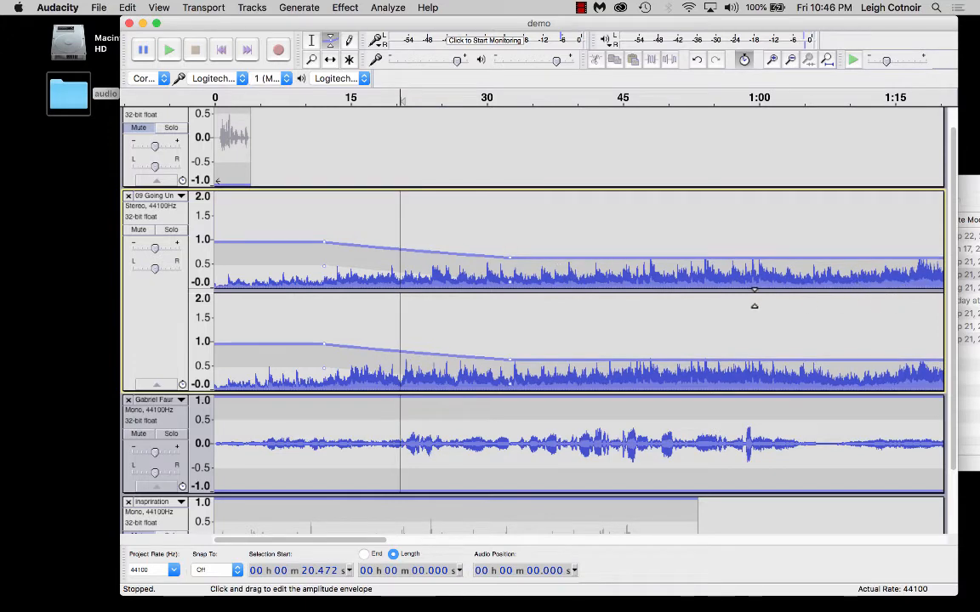
Shape the Gabriel Faure track's envelope to about half level until 12 seconds, rising to full level by about 20 seconds.
scroll(753, 297, "down", 3)
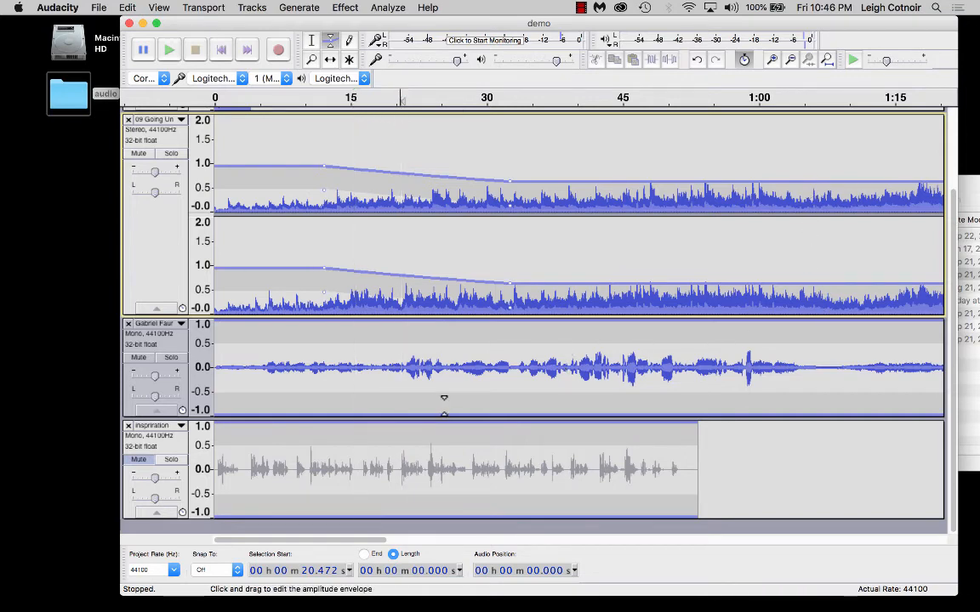
left_click(319, 366)
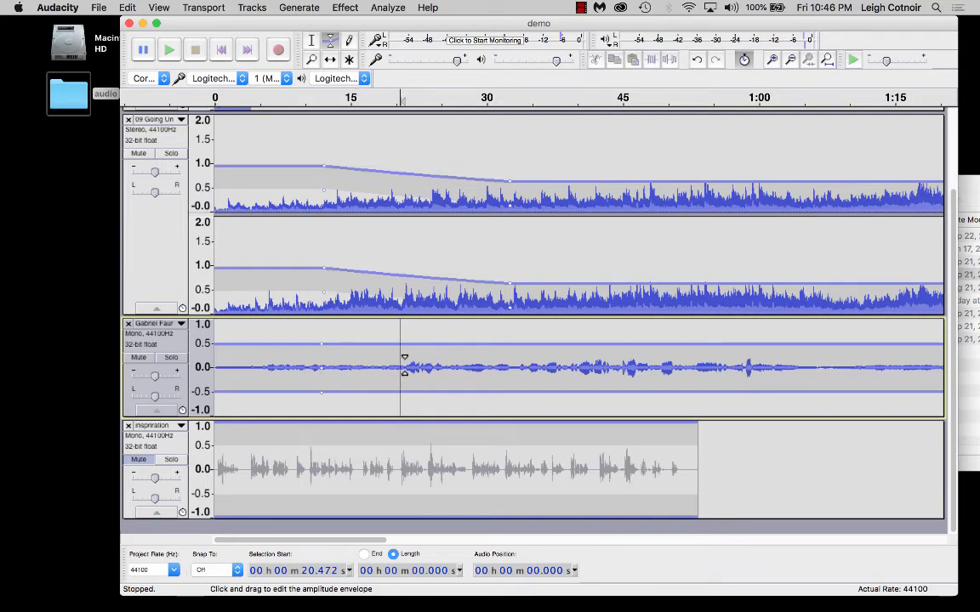
left_click_drag(404, 357, 400, 330)
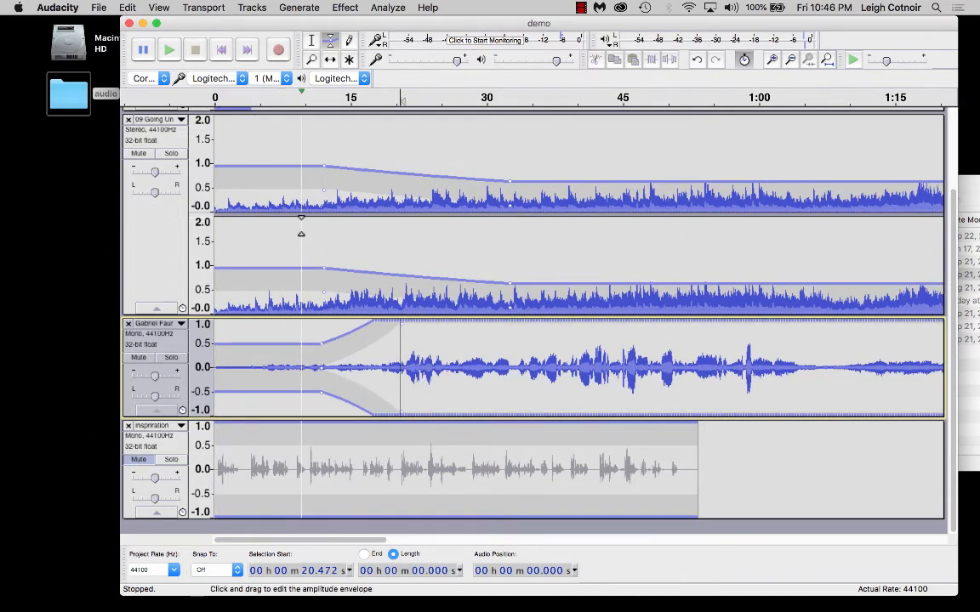
Play both enveloped tracks from about 8 seconds with the Selection Tool active to hear the volume transition, and stop playback.
left_click(311, 40)
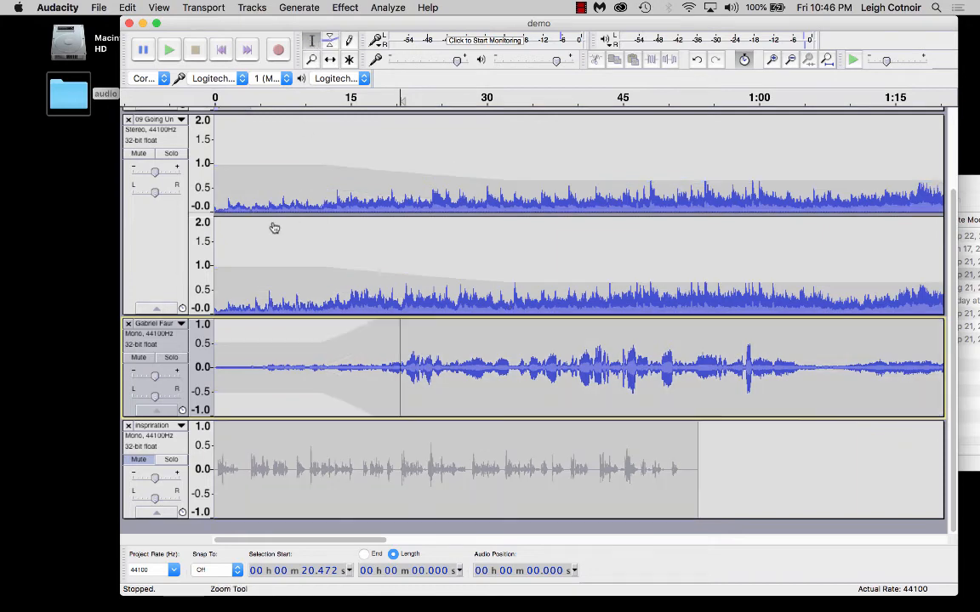
left_click(286, 172)
left_click(170, 51)
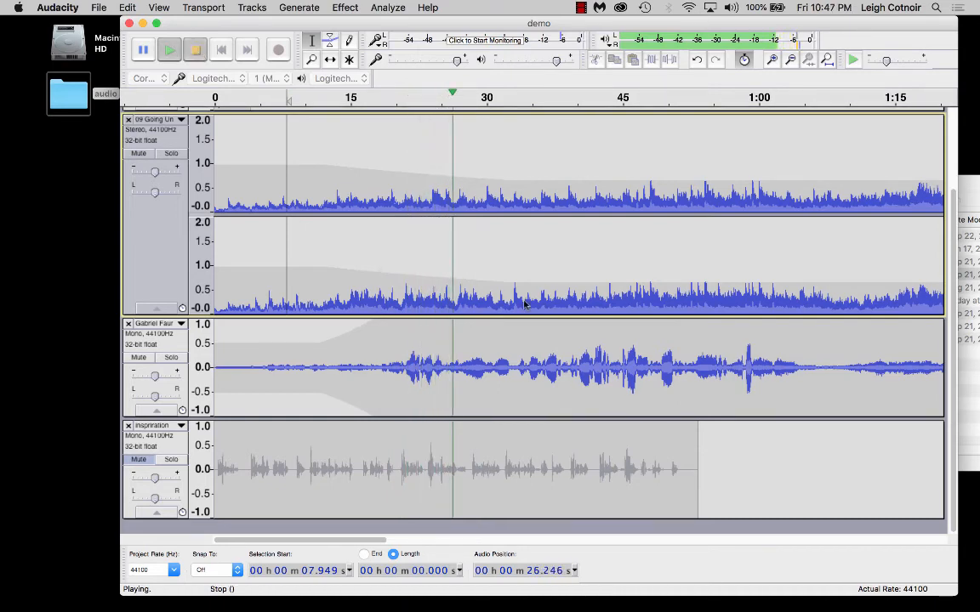
left_click(196, 51)
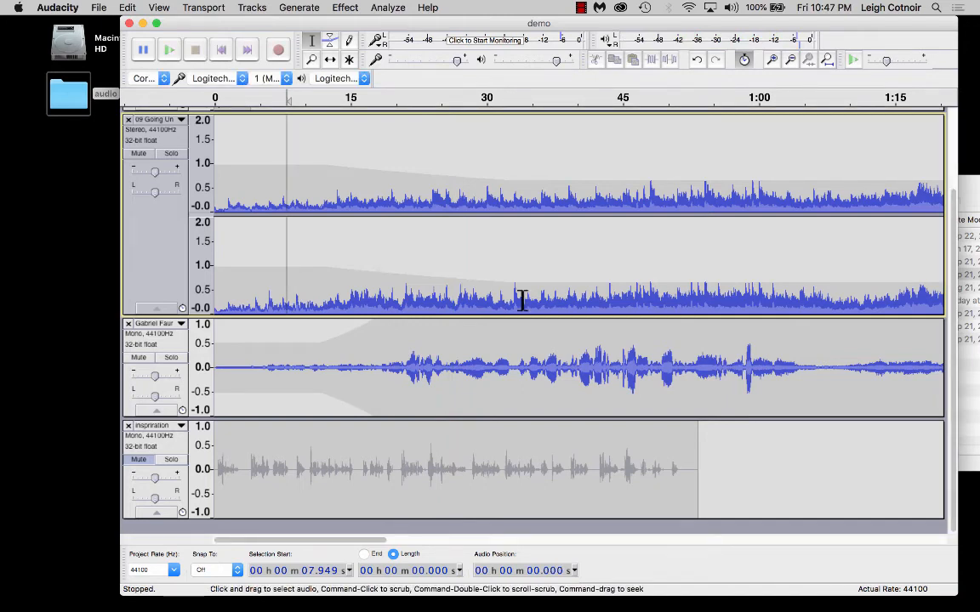
Undo the envelope volume changes on the 09 Going Under and Gabriel Faure tracks.
key("super+z")
key("super+z")
key("super+z")
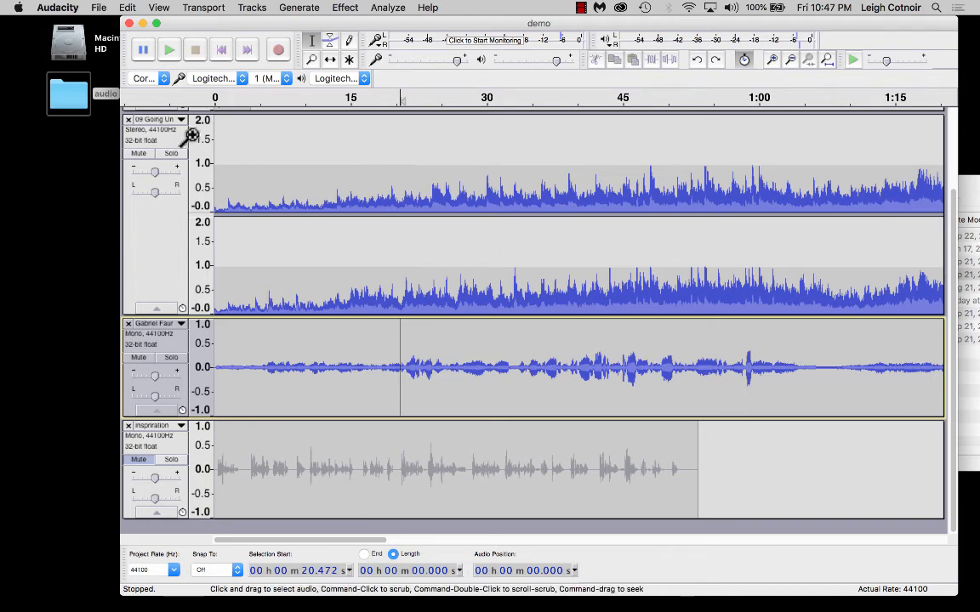
Mute the Gabriel Faure track and select the entire 09 Going Under track.
left_click(140, 358)
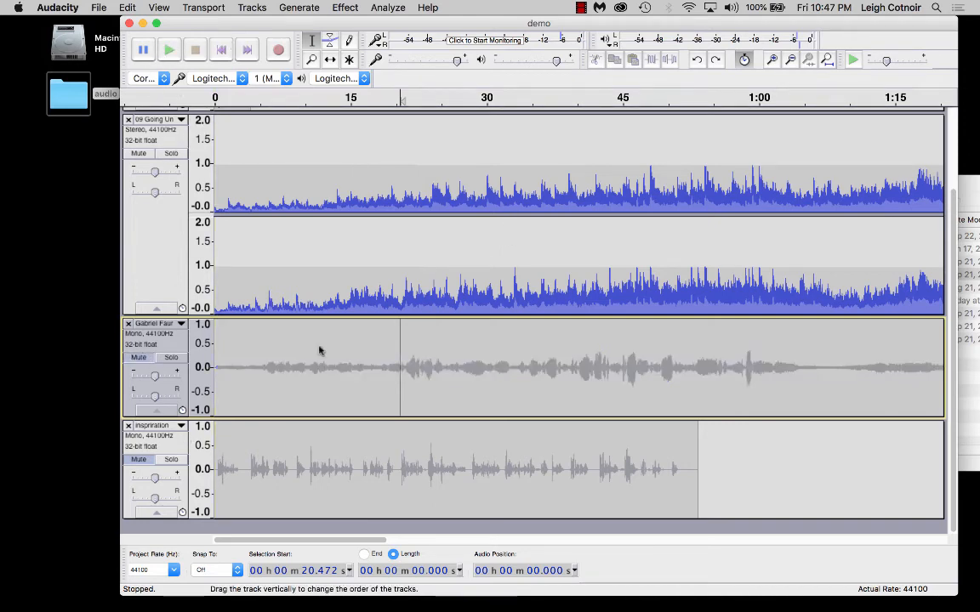
left_click(263, 165)
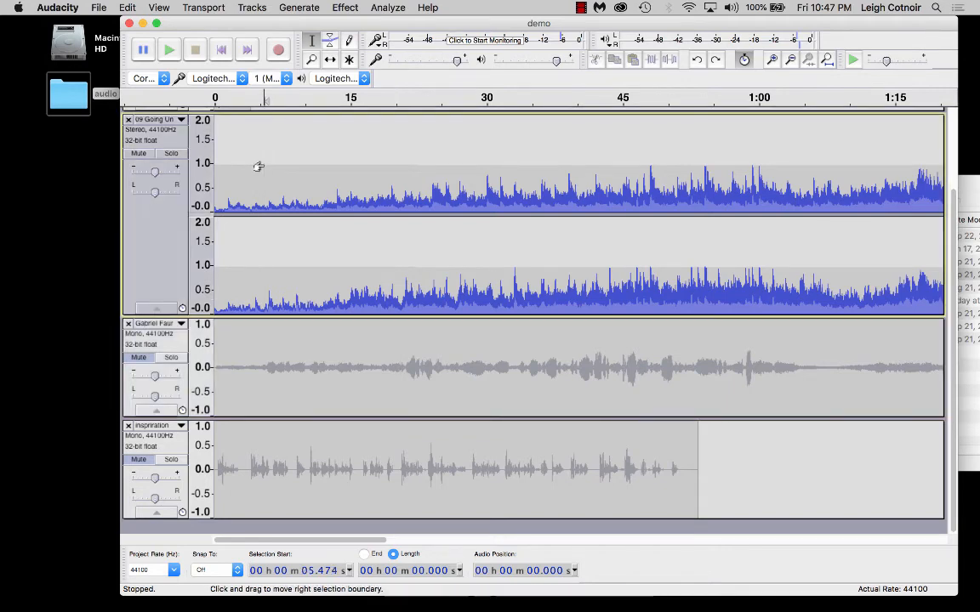
key("super+a")
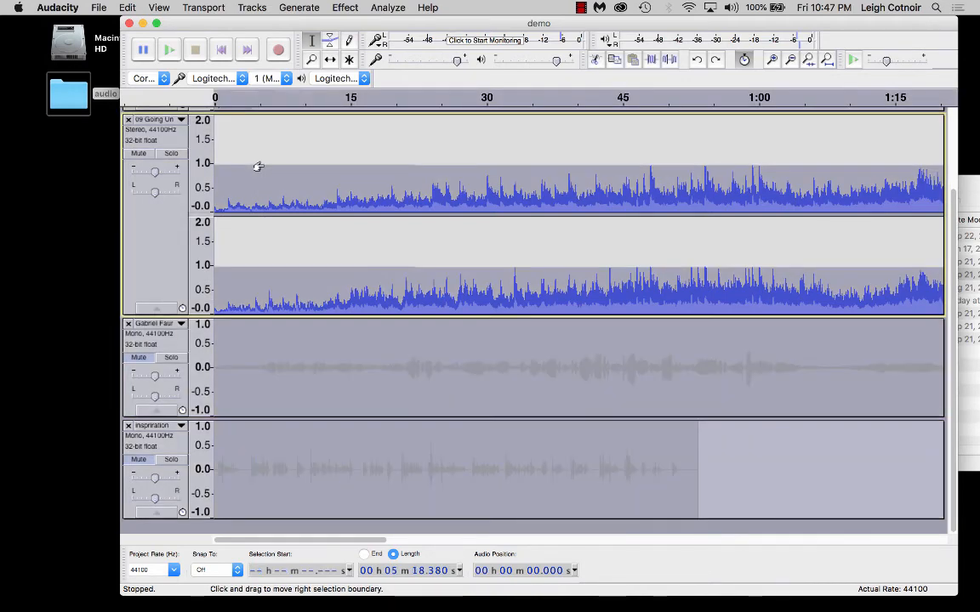
left_click(269, 173)
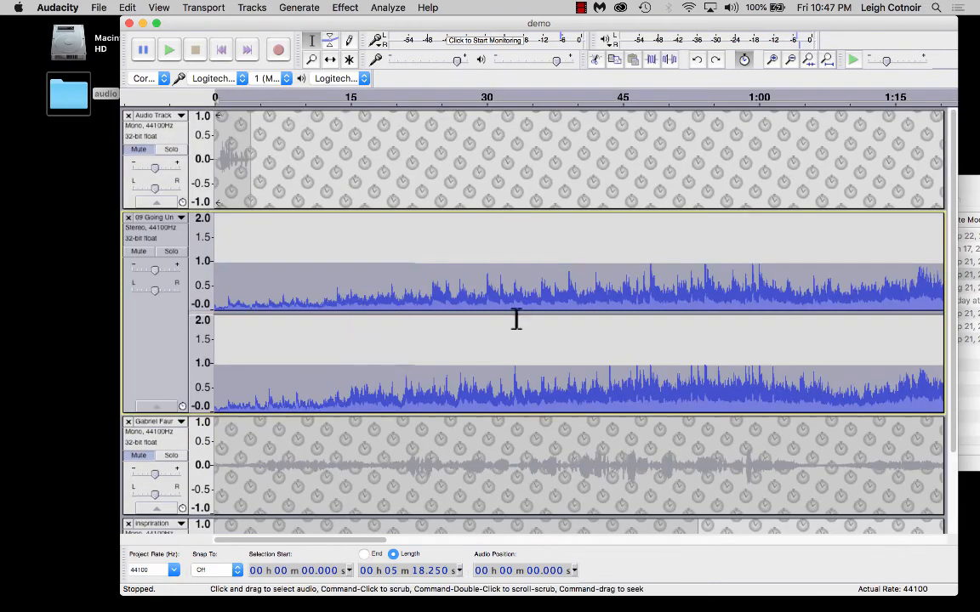
Open the Amplify effect for the selected 09 Going Under track and preview it at -4.0 dB amplification.
scroll(453, 306, "down", 3)
scroll(452, 306, "up", 2)
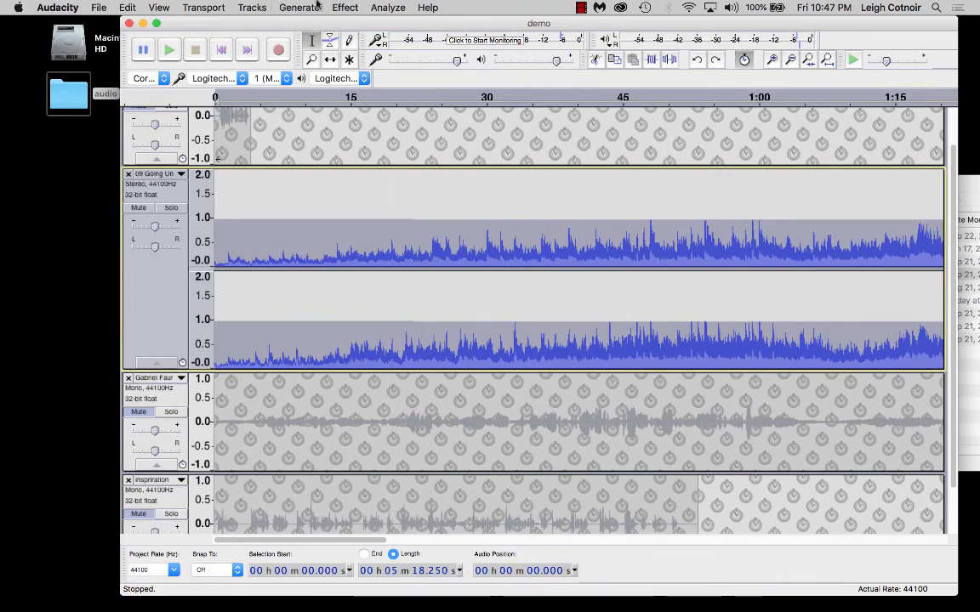
left_click(344, 8)
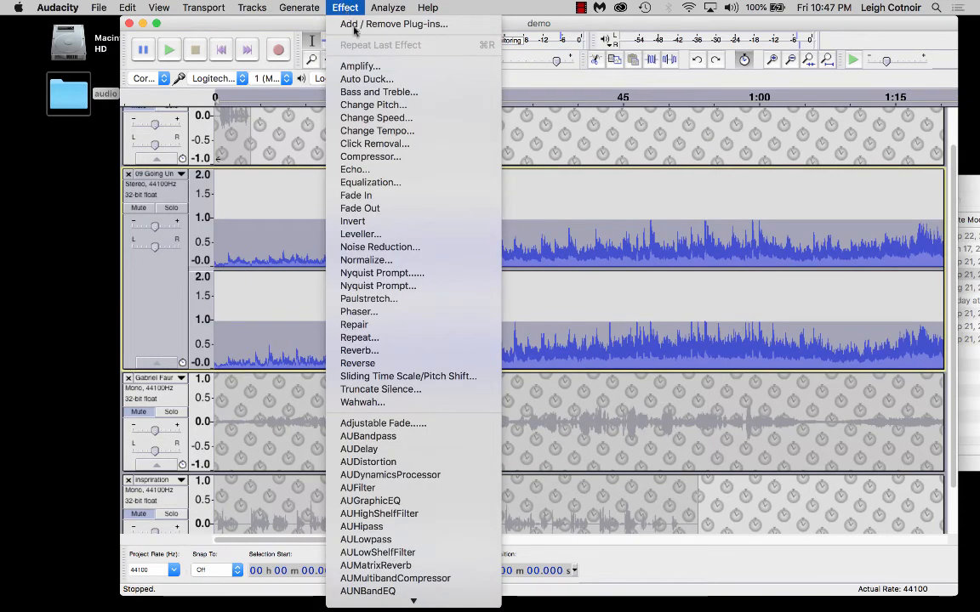
left_click(357, 66)
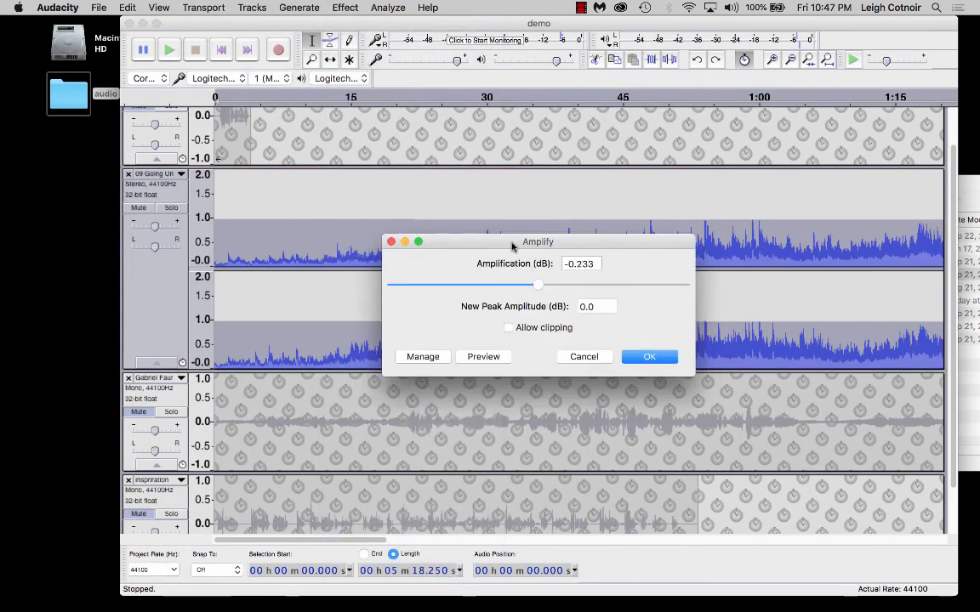
left_click_drag(513, 246, 390, 80)
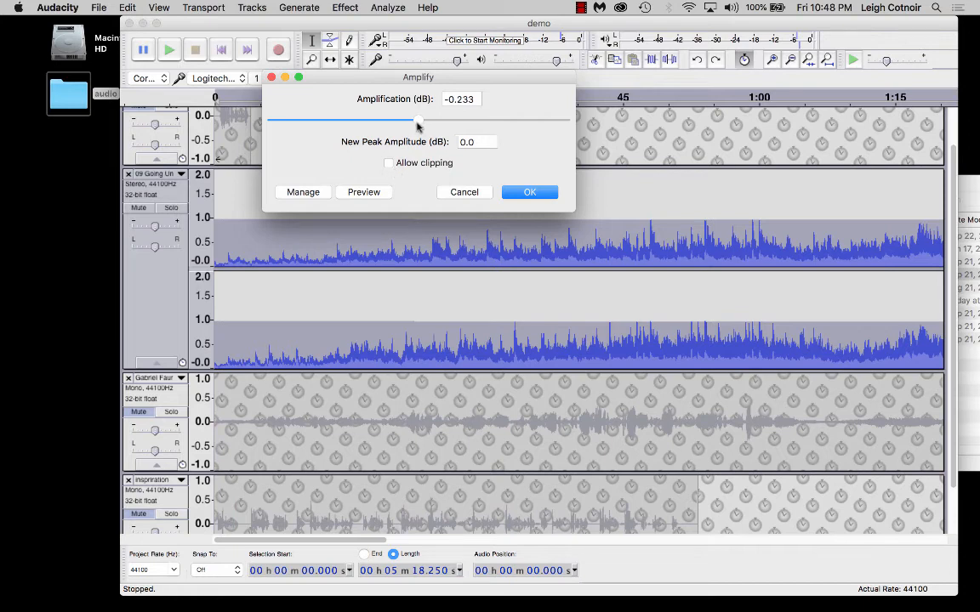
left_click_drag(417, 124, 406, 125)
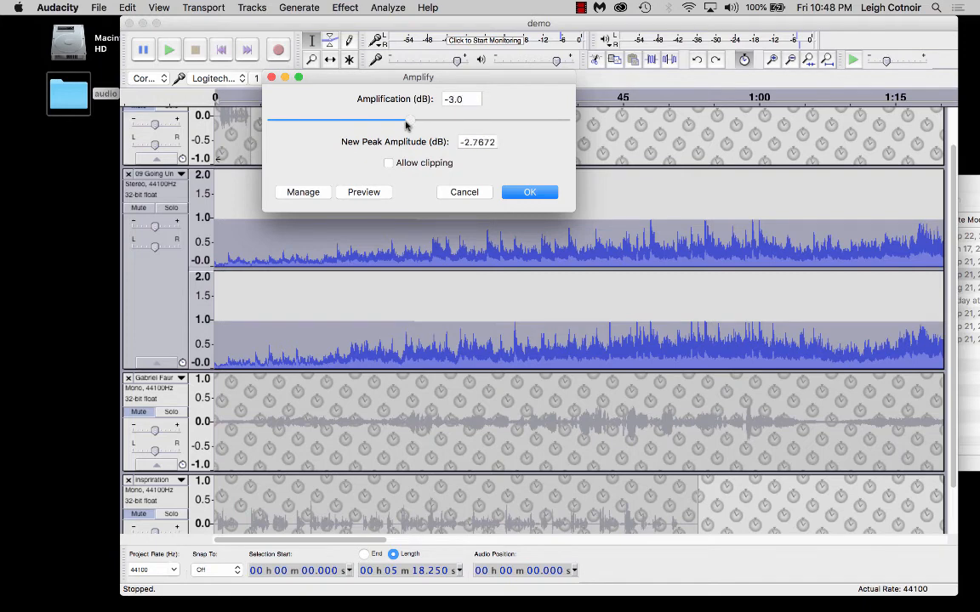
left_click(364, 192)
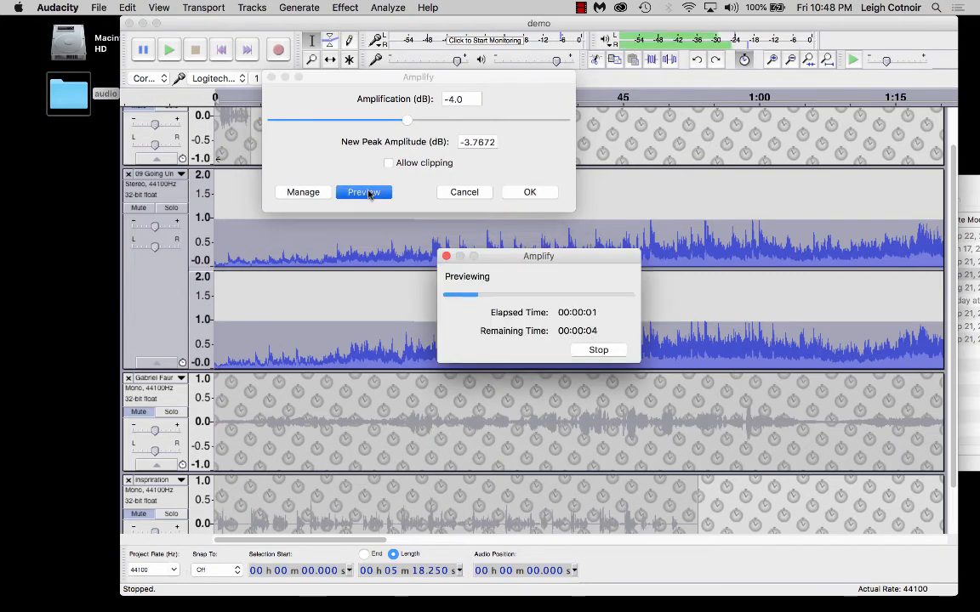
Preview the track's amplification at -9.0 dB and at -15.2 dB, stopping the last preview.
left_click_drag(403, 123, 389, 121)
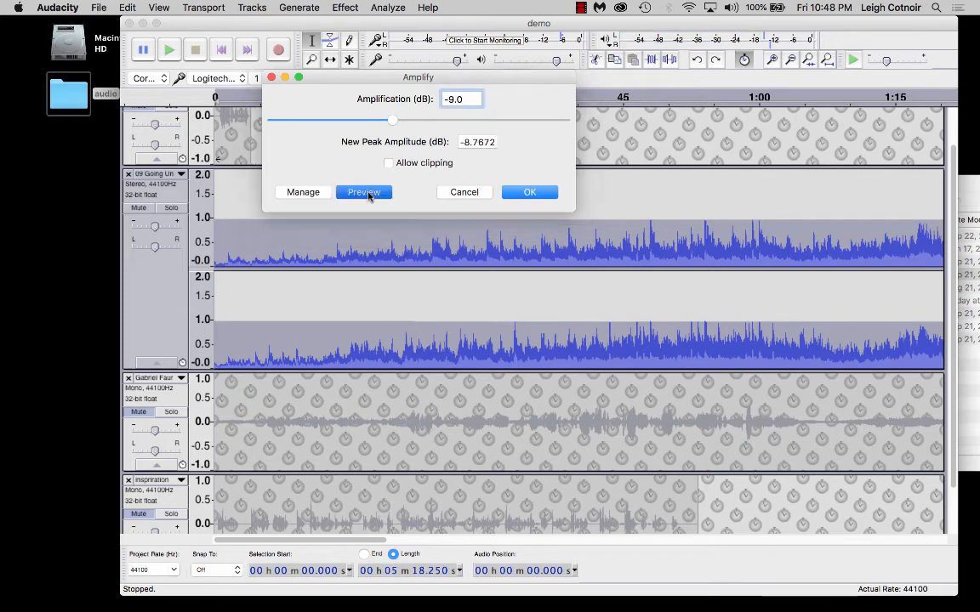
left_click(367, 190)
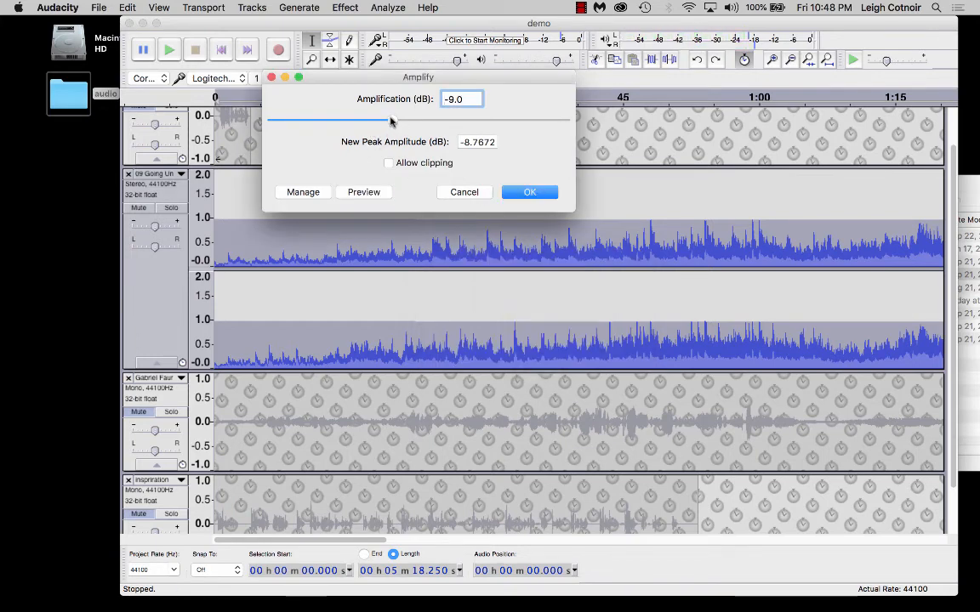
left_click_drag(390, 120, 377, 121)
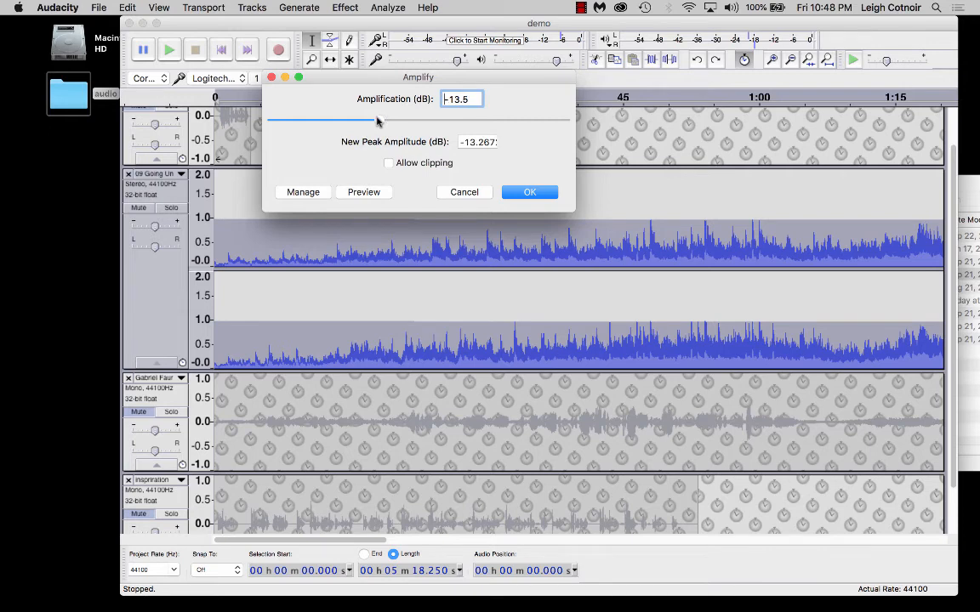
left_click_drag(375, 120, 372, 121)
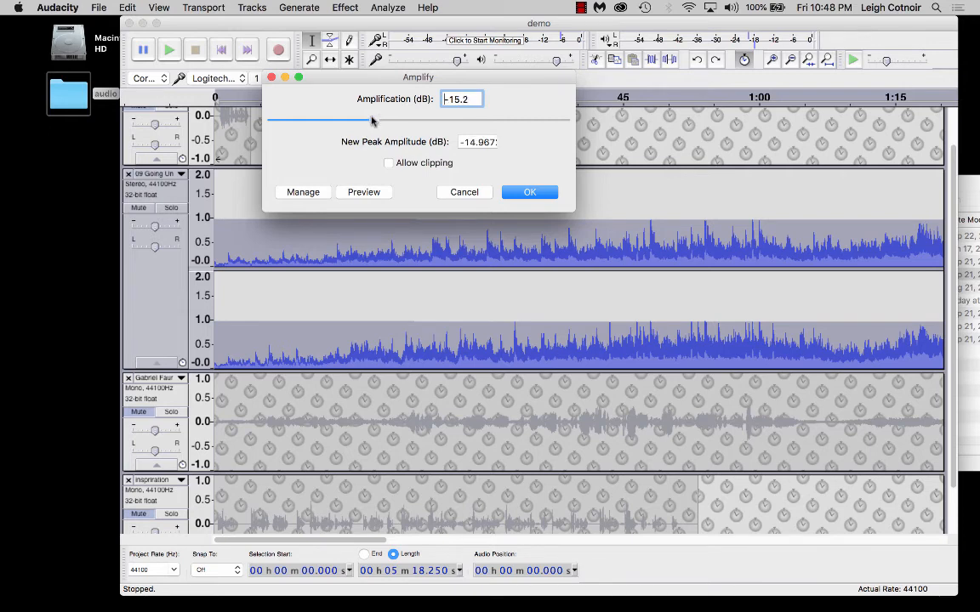
left_click(364, 192)
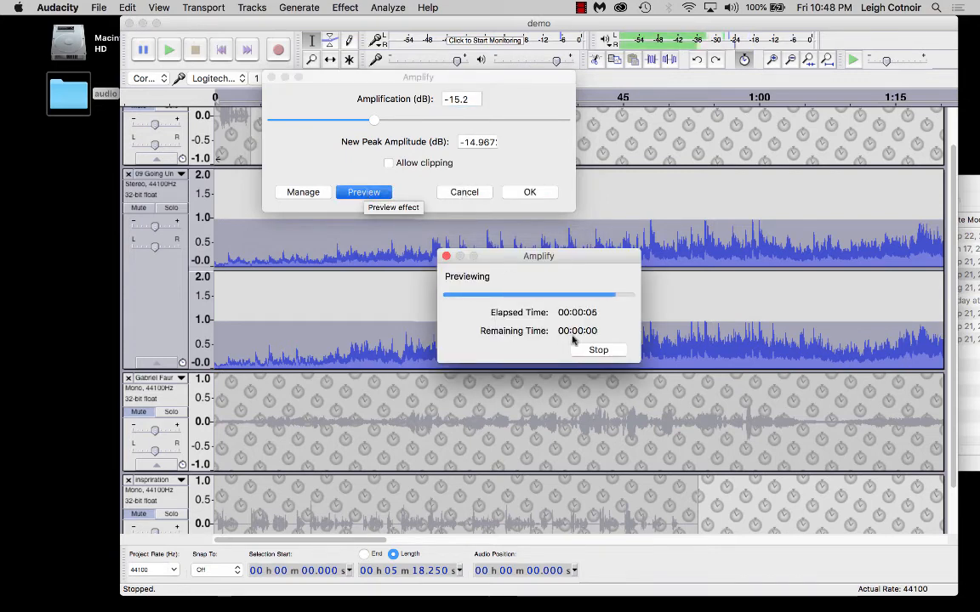
left_click(598, 349)
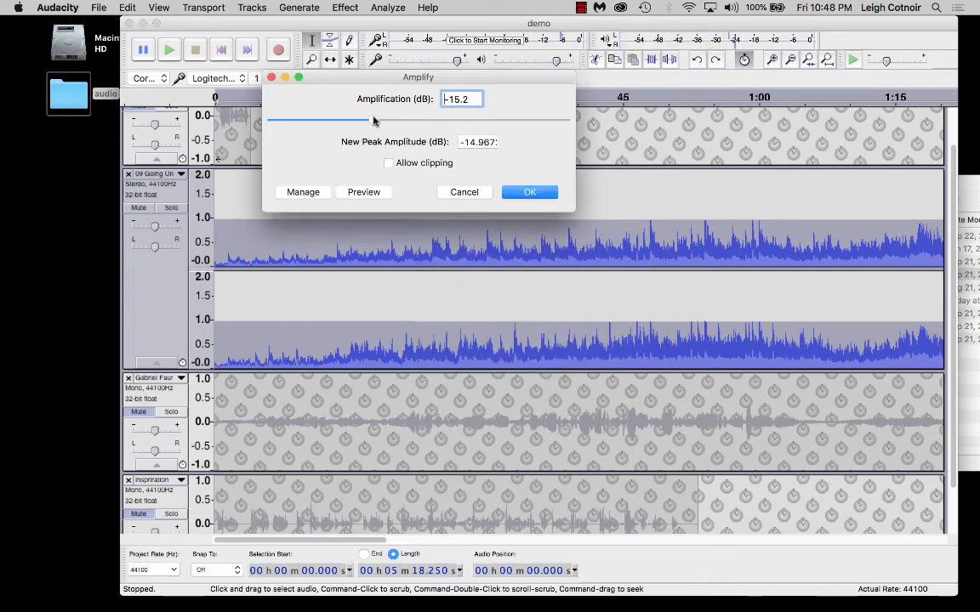
Set the amplification to -16.9 dB, preview it, and apply the effect to the 09 Going Under track.
left_click_drag(373, 120, 367, 120)
left_click(380, 193)
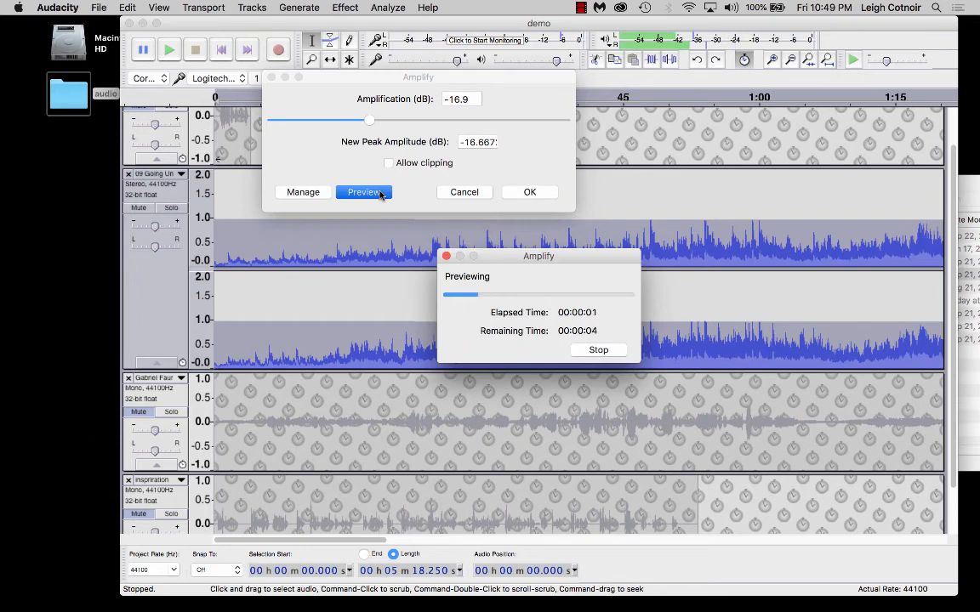
left_click(597, 350)
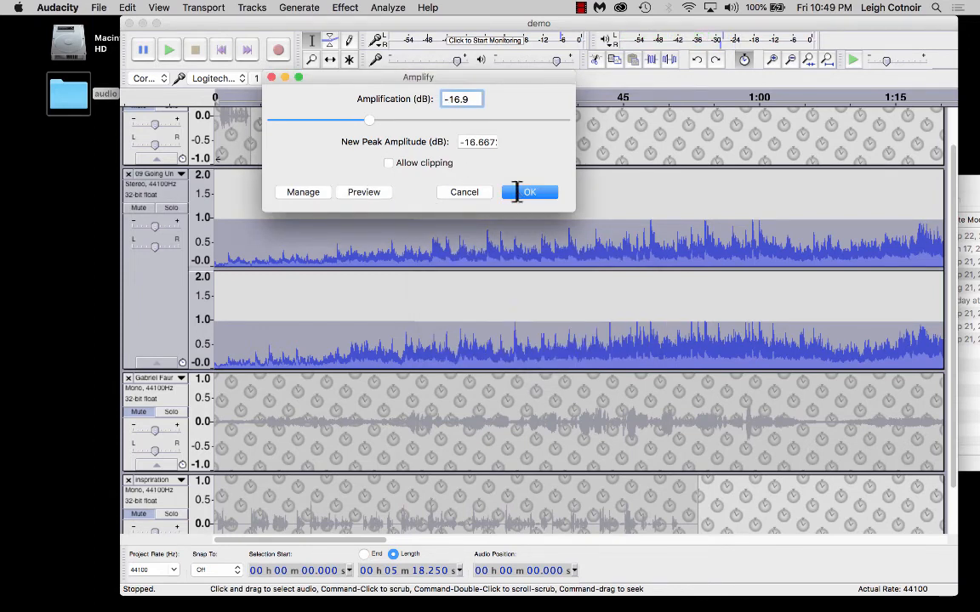
left_click(518, 192)
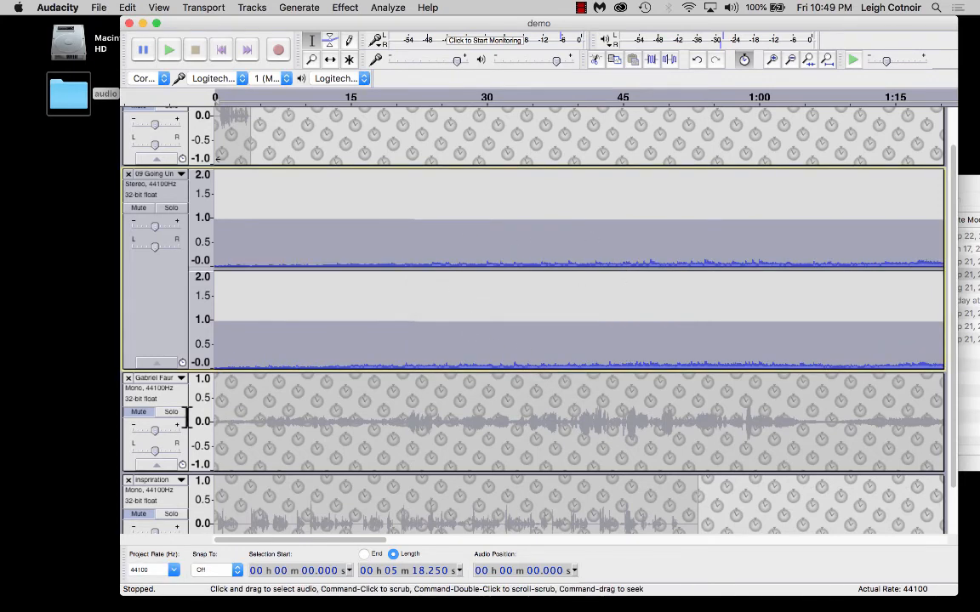
Unmute the Gabriel Faure track, play it together with 09 Going Under from about 6.4 seconds, and stop playback.
left_click(138, 411)
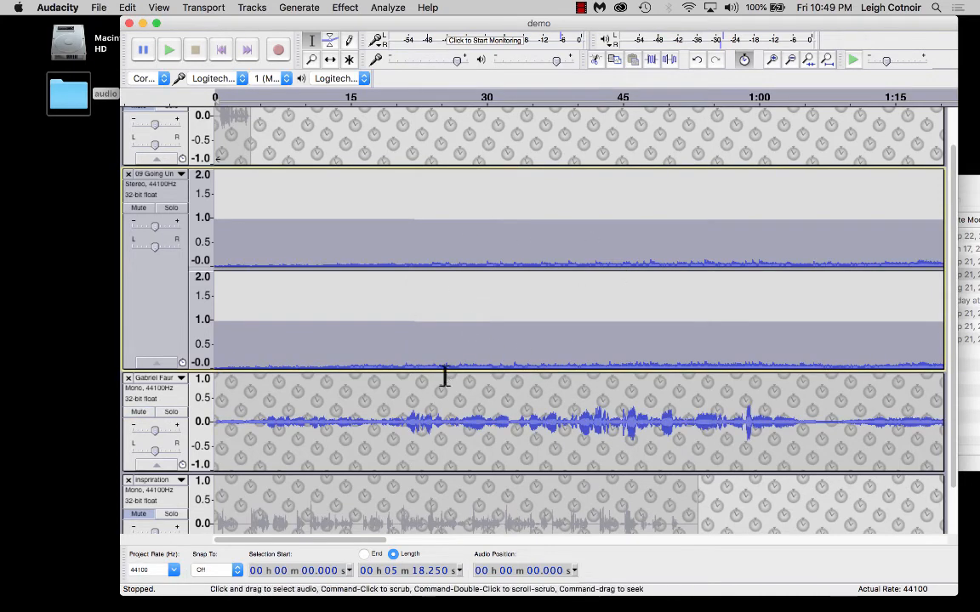
left_click(491, 338)
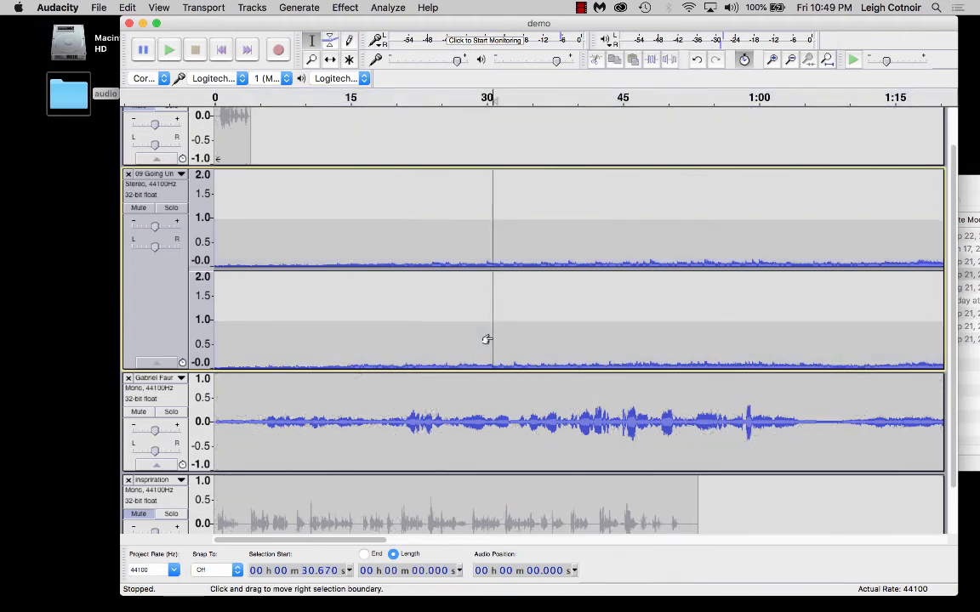
left_click(272, 225)
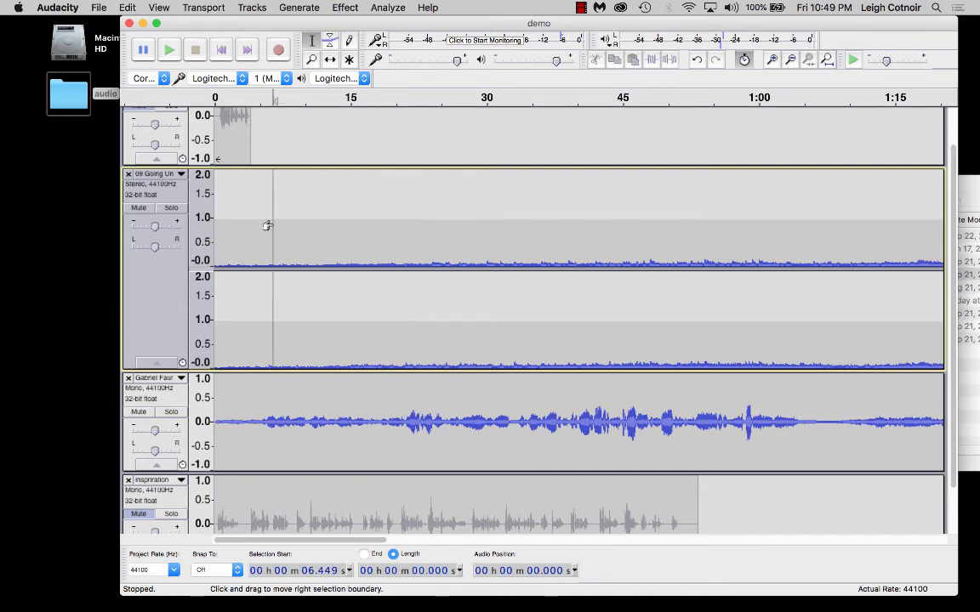
left_click(168, 51)
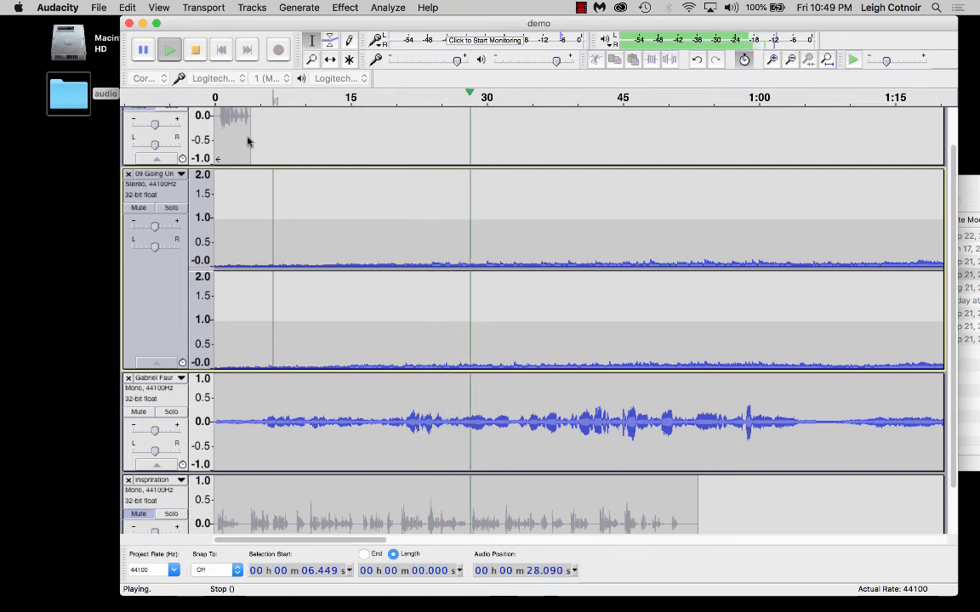
key("space")
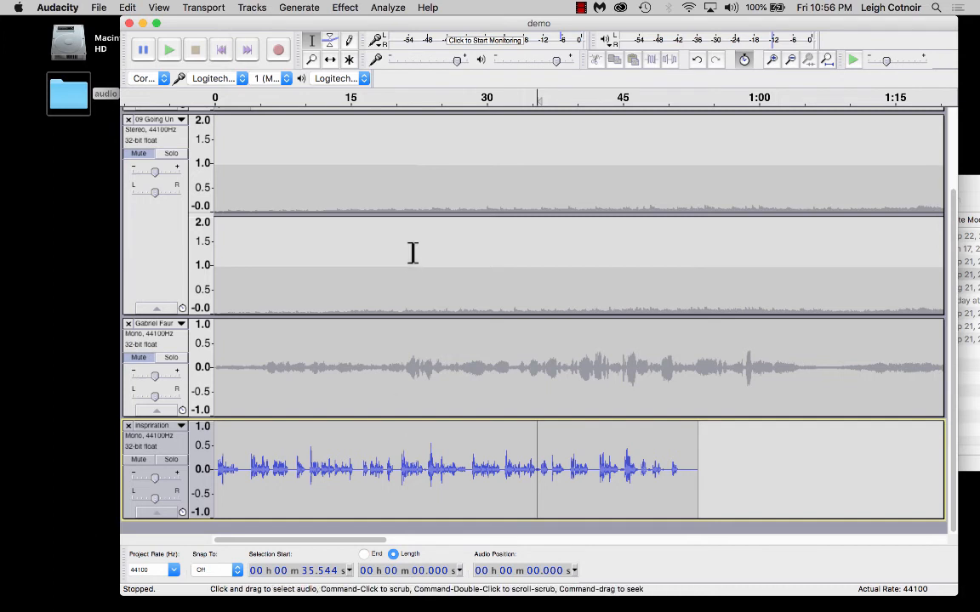
scroll(412, 253, "up", 3)
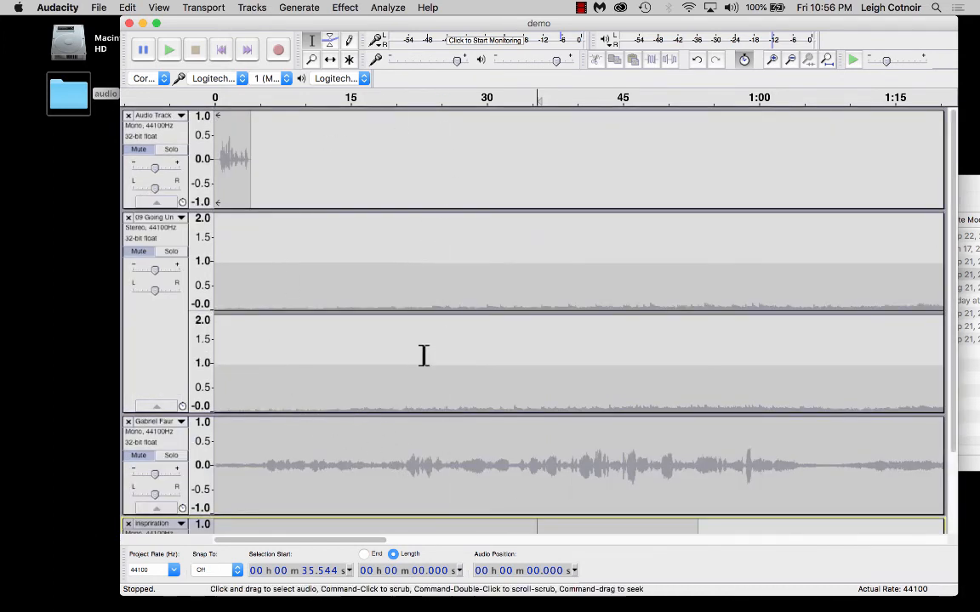
scroll(423, 356, "down", 3)
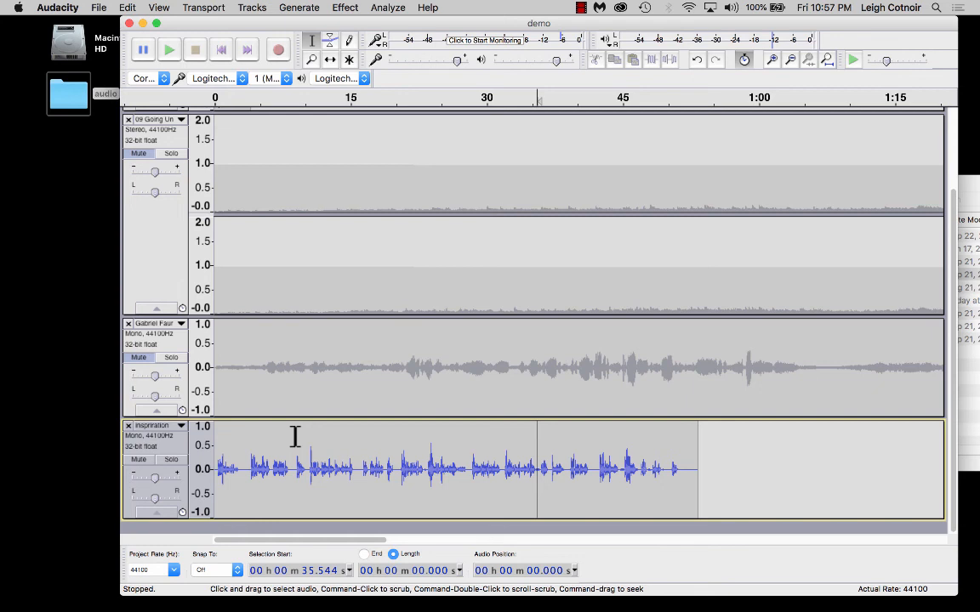
left_click(362, 460)
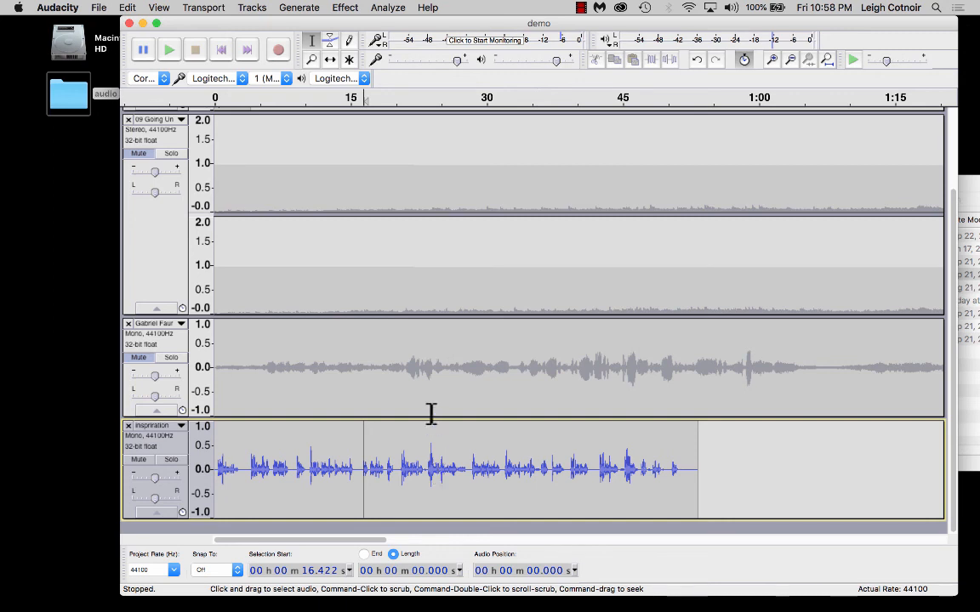
scroll(431, 414, "up", 3)
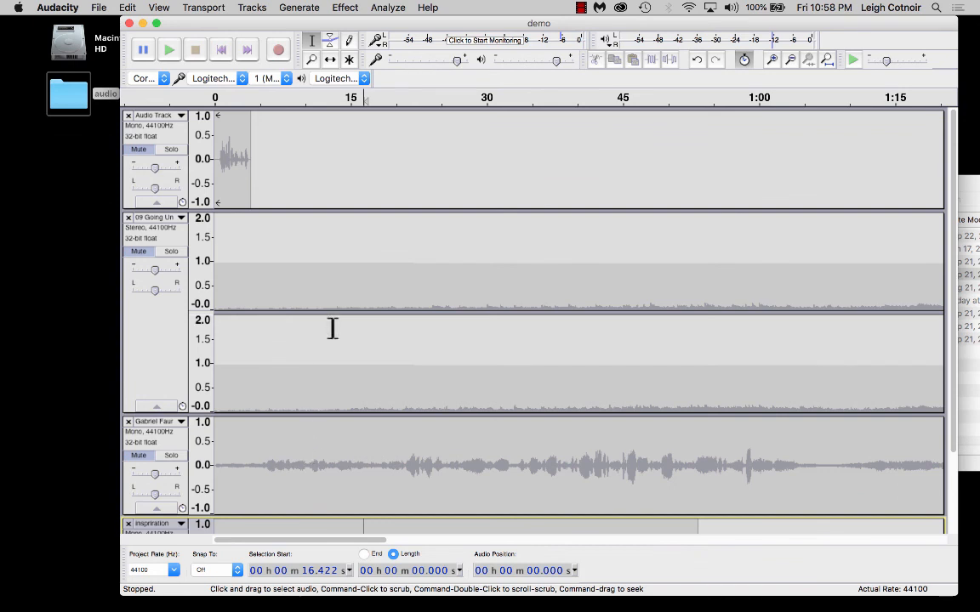
left_click(345, 8)
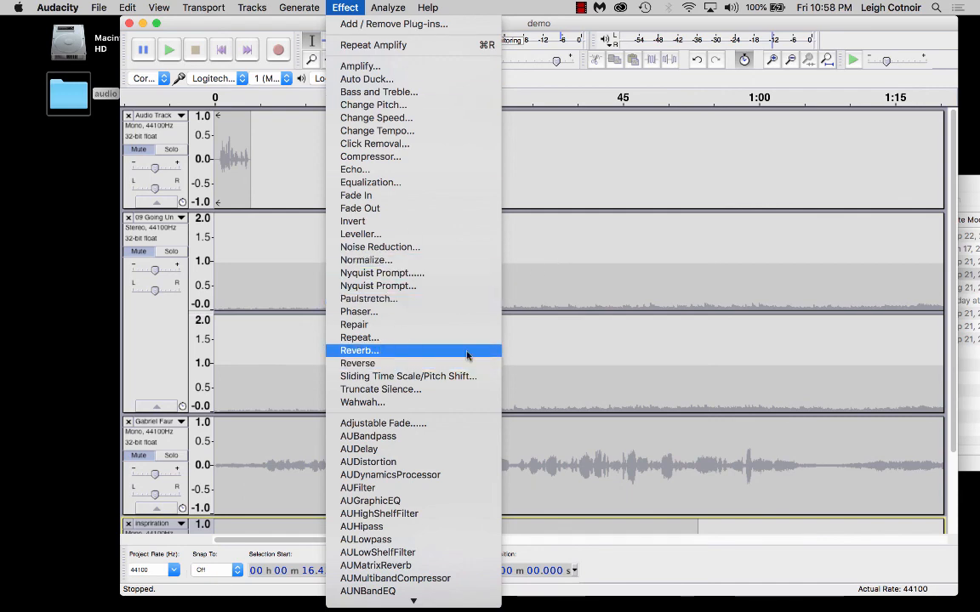
left_click(556, 367)
scroll(555, 368, "down", 3)
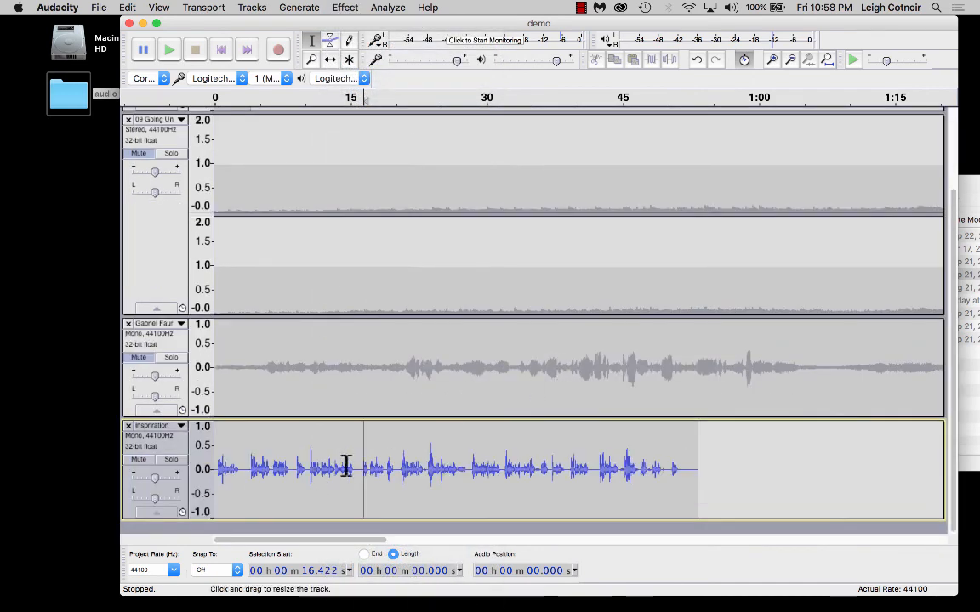
left_click_drag(279, 466, 542, 466)
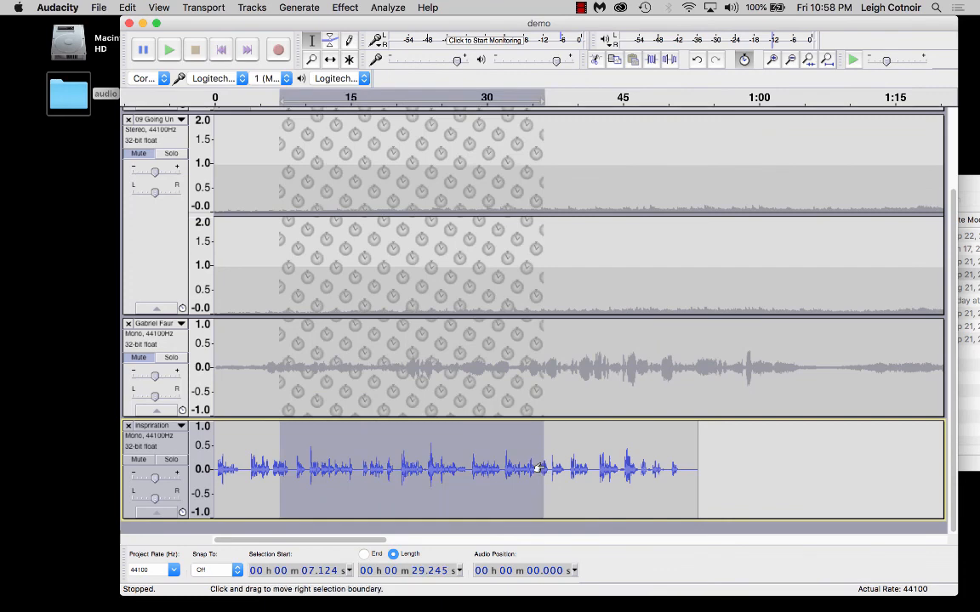
Play the Inspriration track from about 22 seconds for a few seconds and stop playback.
left_click(417, 466)
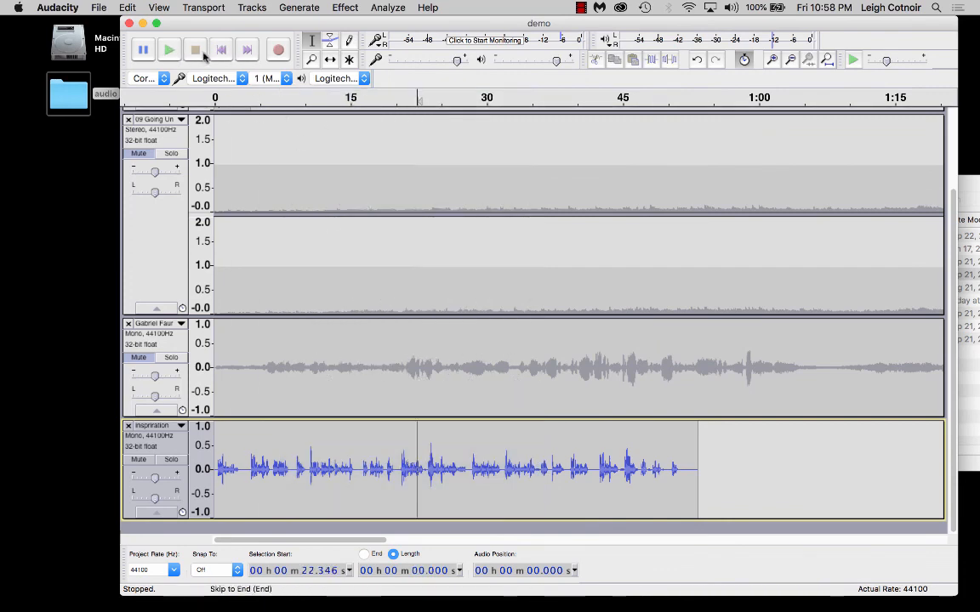
left_click(169, 50)
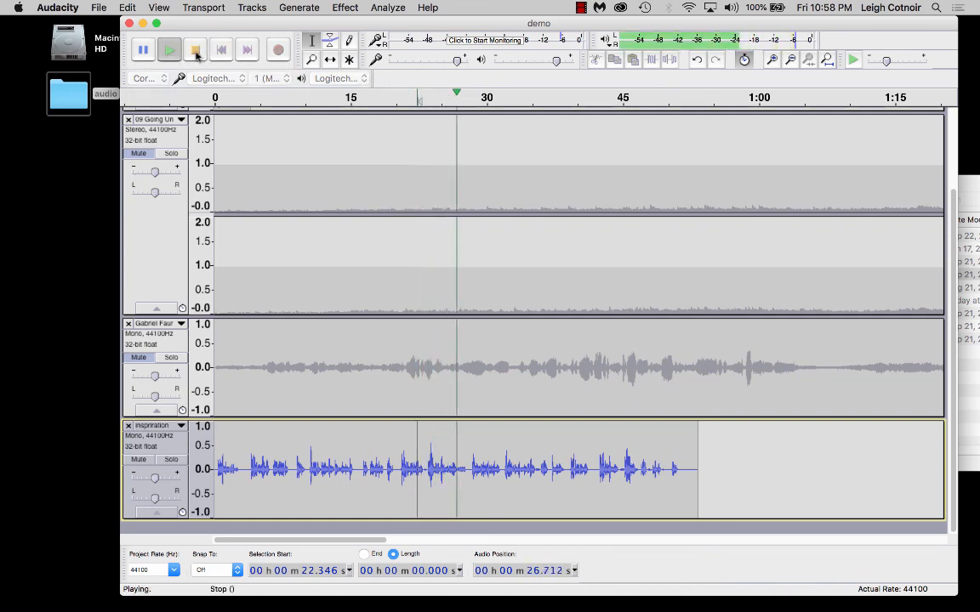
left_click(195, 52)
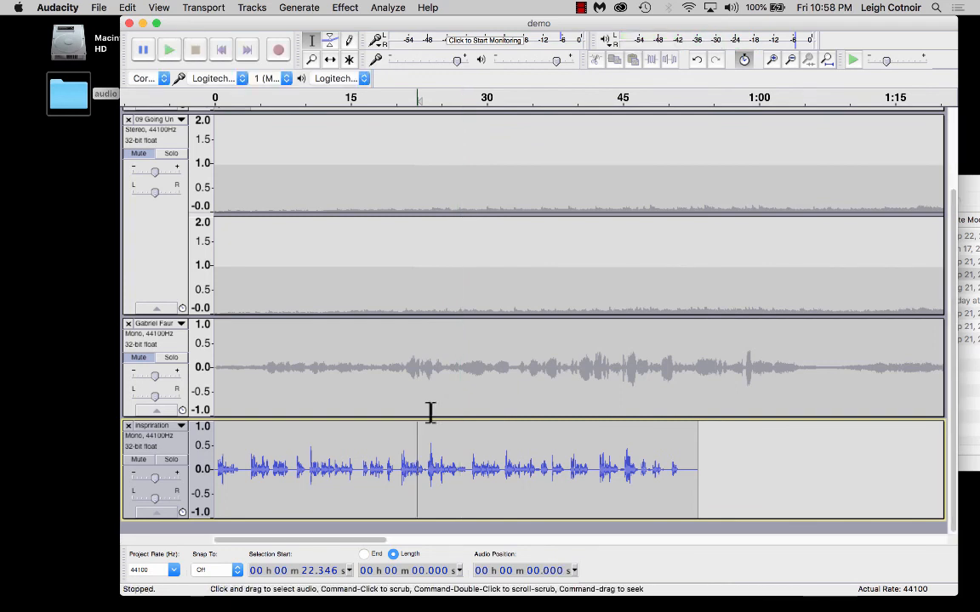
Select the entire Inspriration track, open the Reverb effect, and preview it with the settings already loaded.
double_click(404, 457)
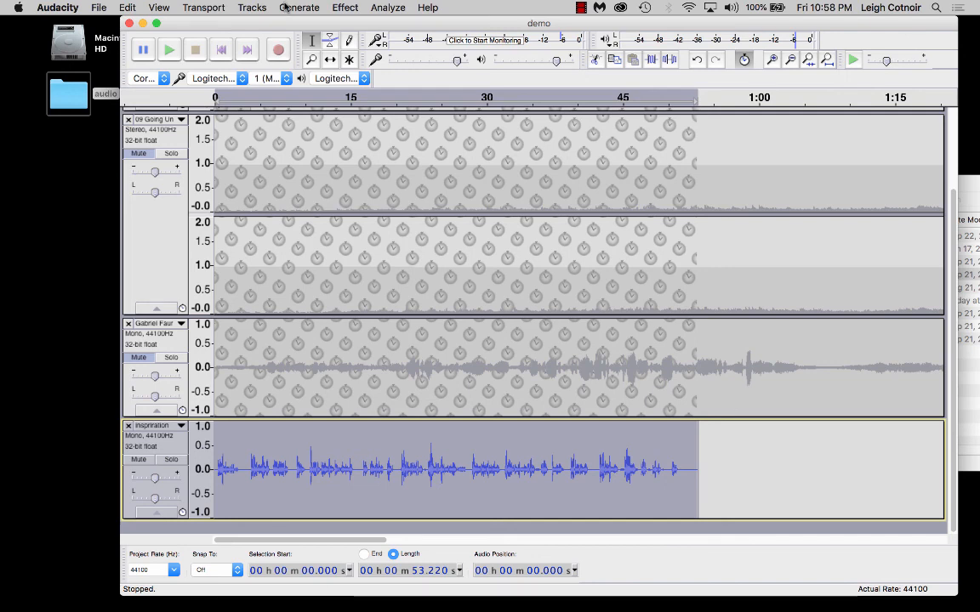
left_click(345, 8)
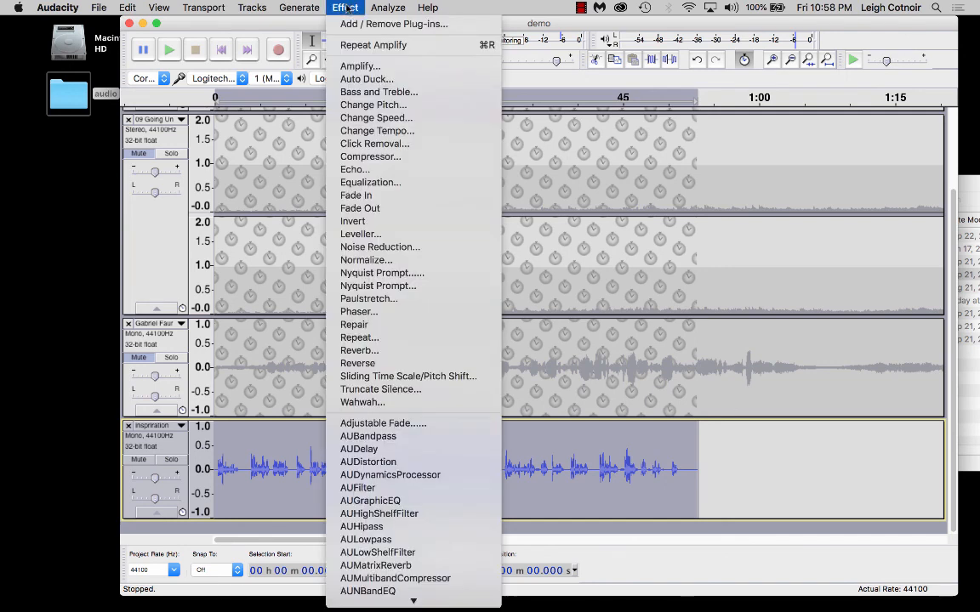
left_click(355, 351)
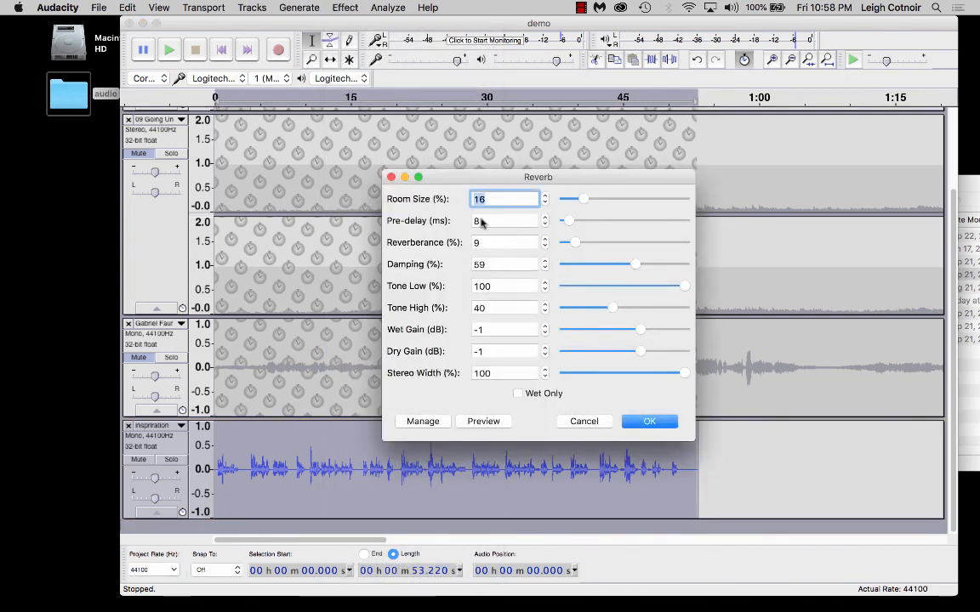
left_click_drag(506, 176, 494, 60)
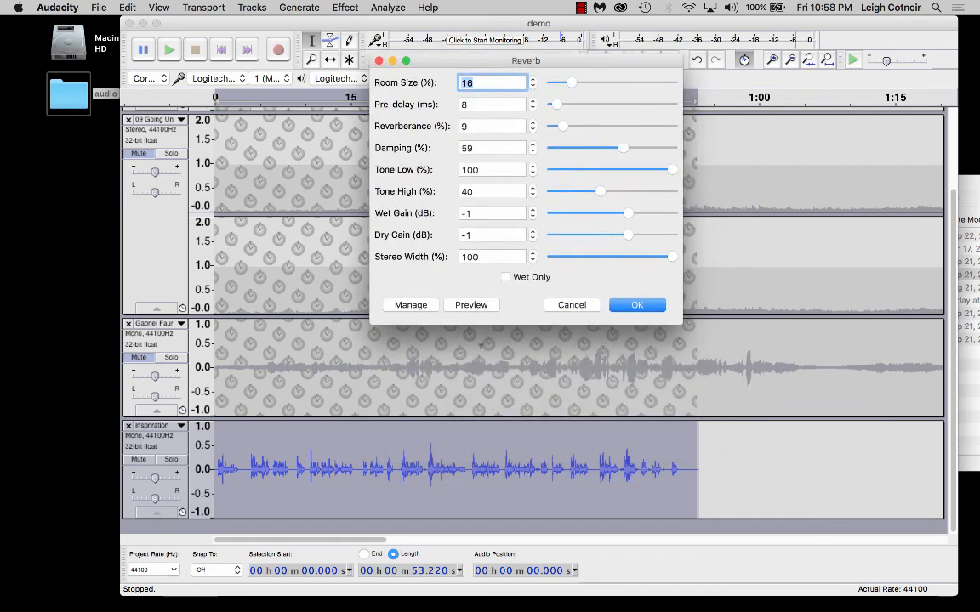
left_click(466, 306)
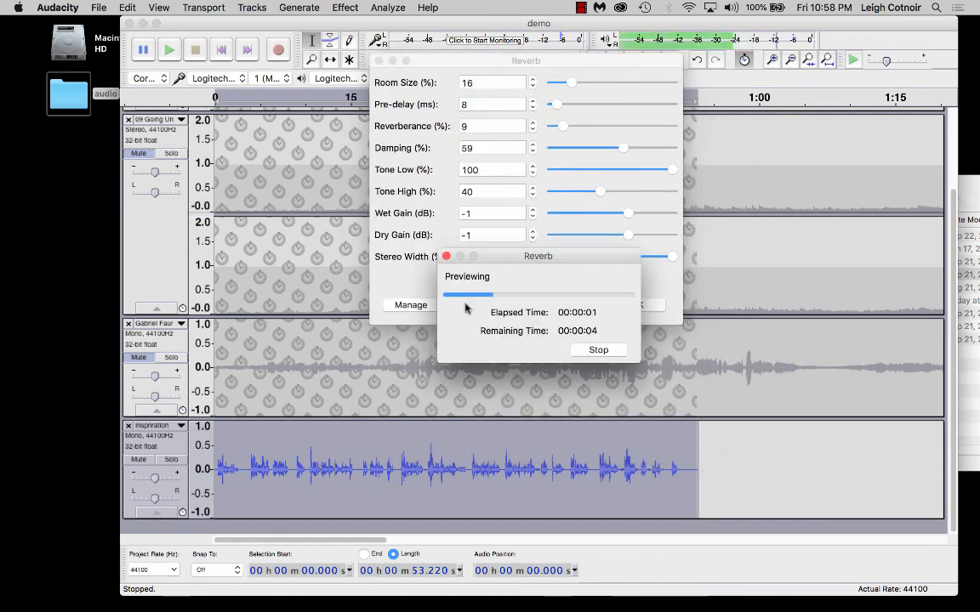
left_click(598, 350)
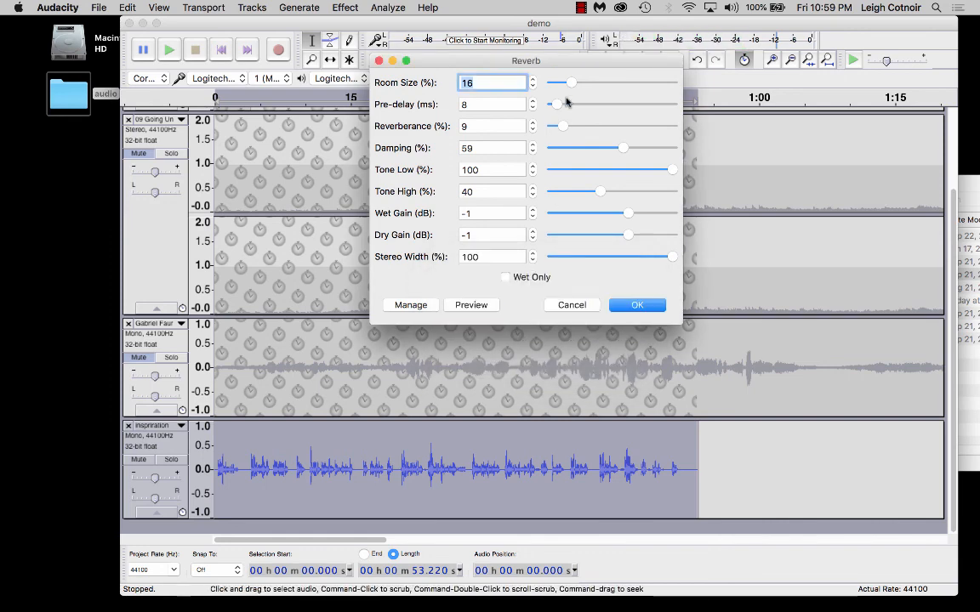
Set the reverb's Room Size to 23% and Reverberance to 16%, and preview the result.
left_click(581, 82)
left_click(572, 126)
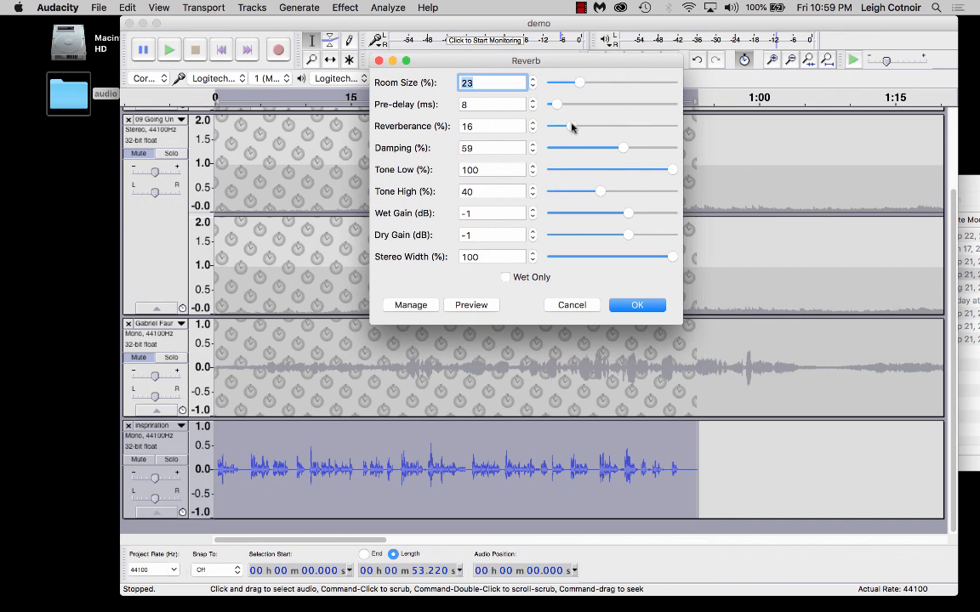
left_click(472, 304)
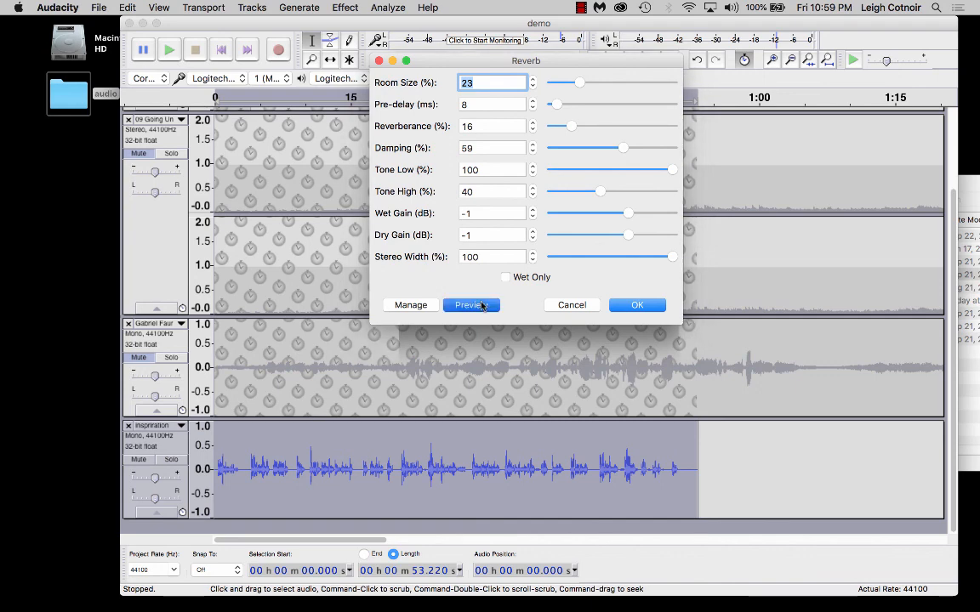